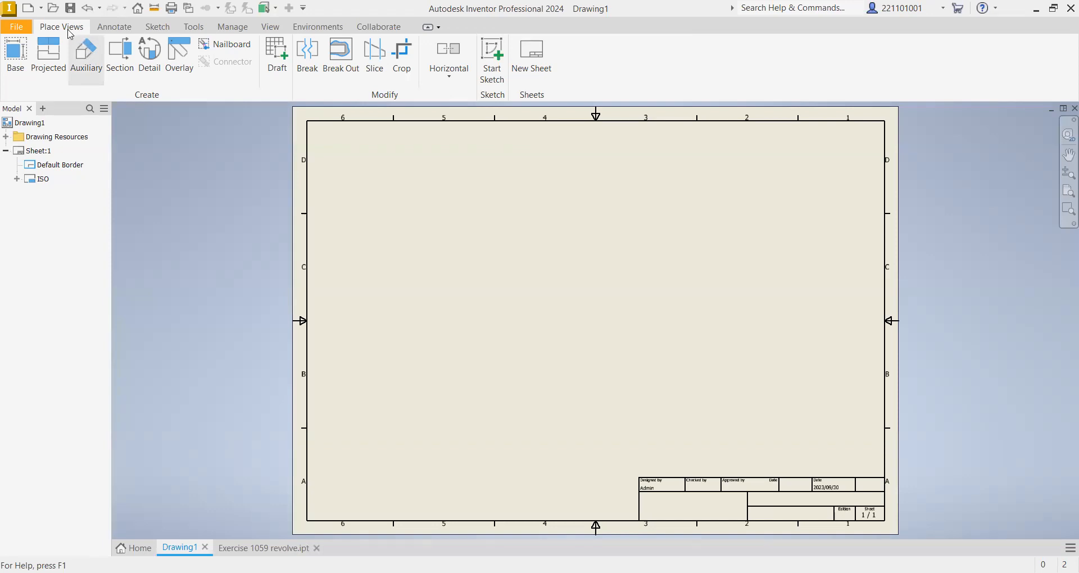
left_click(27, 8)
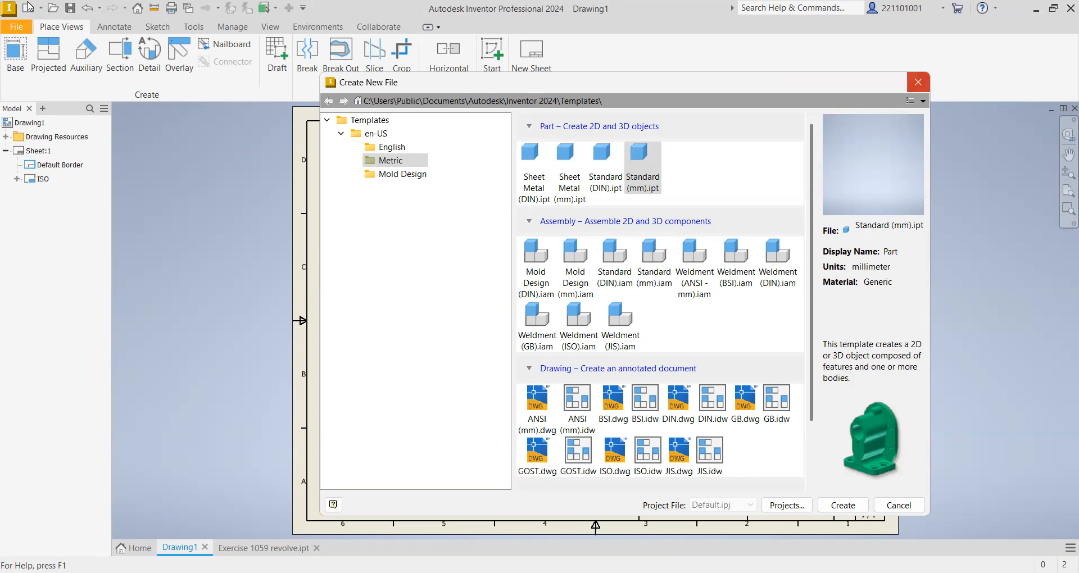
key("Escape")
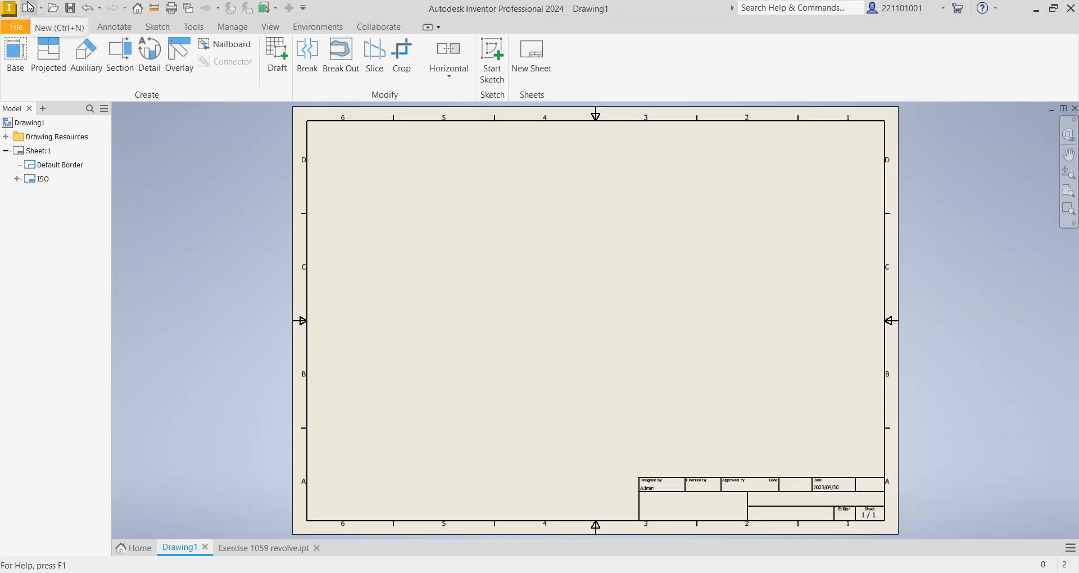
left_click(28, 7)
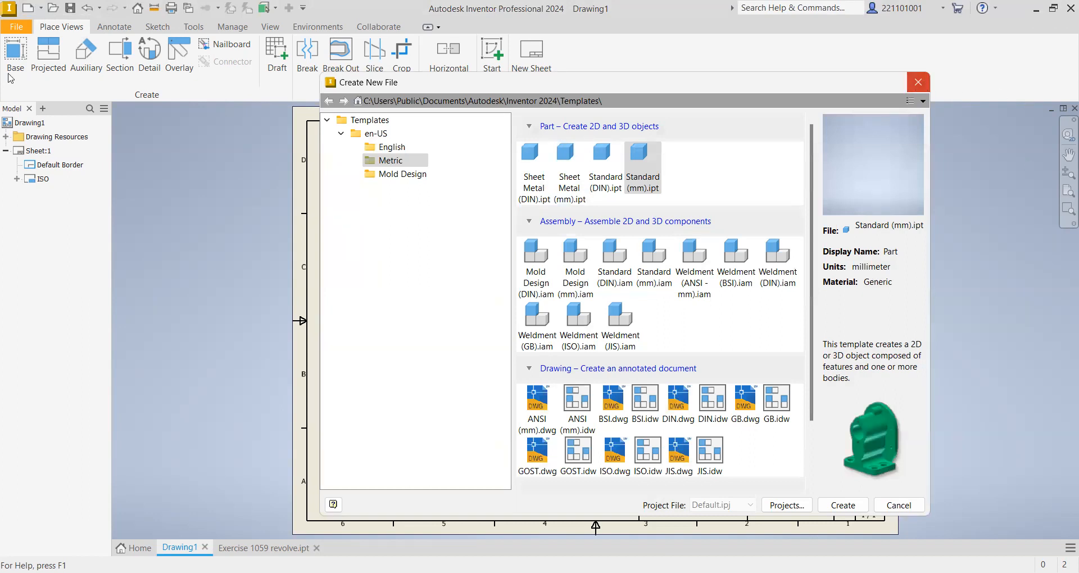
key("Escape")
left_click(41, 8)
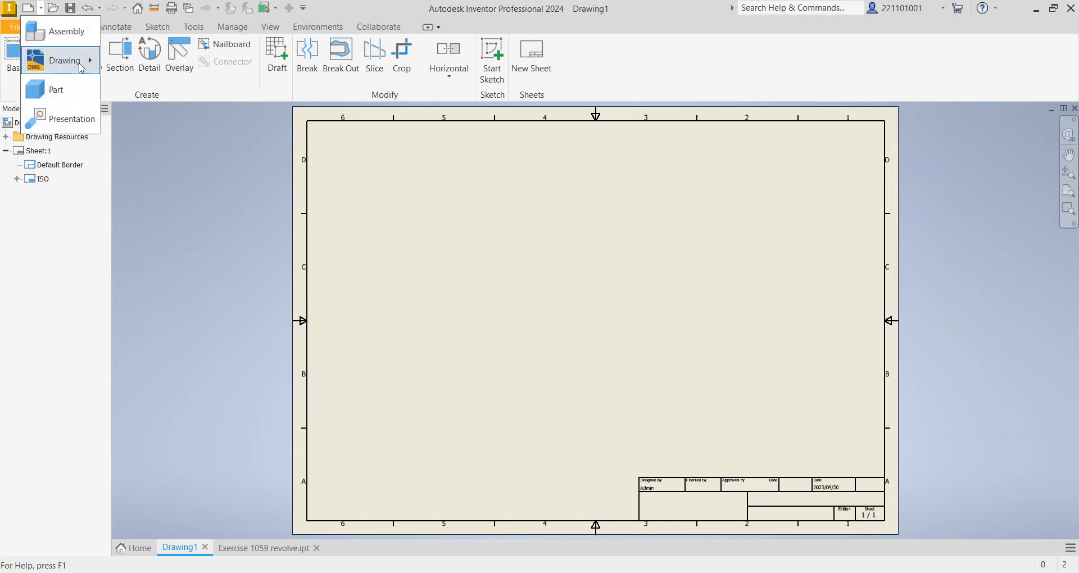
mouse_move(91, 64)
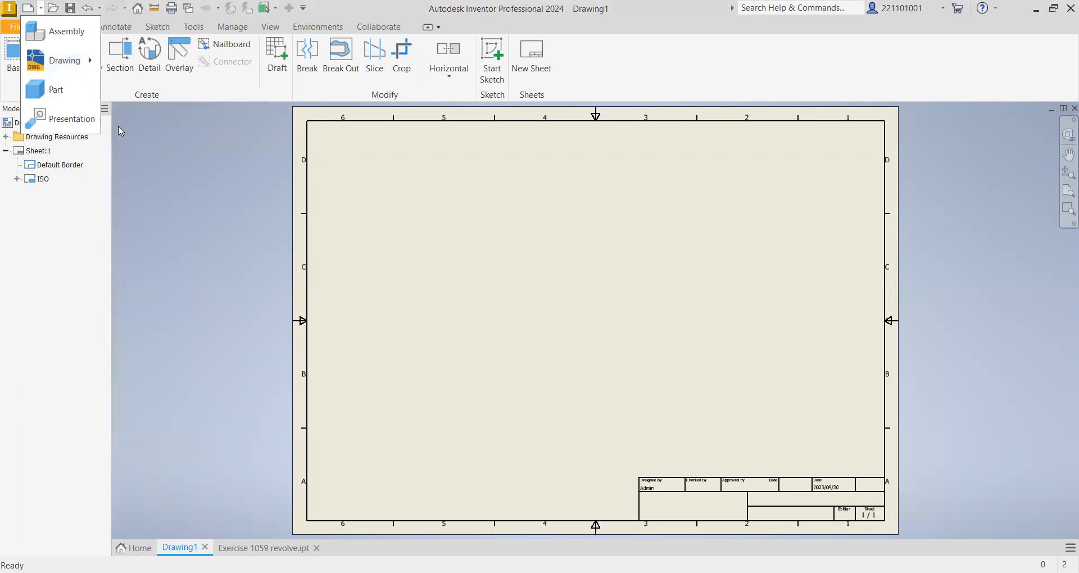
left_click(114, 126)
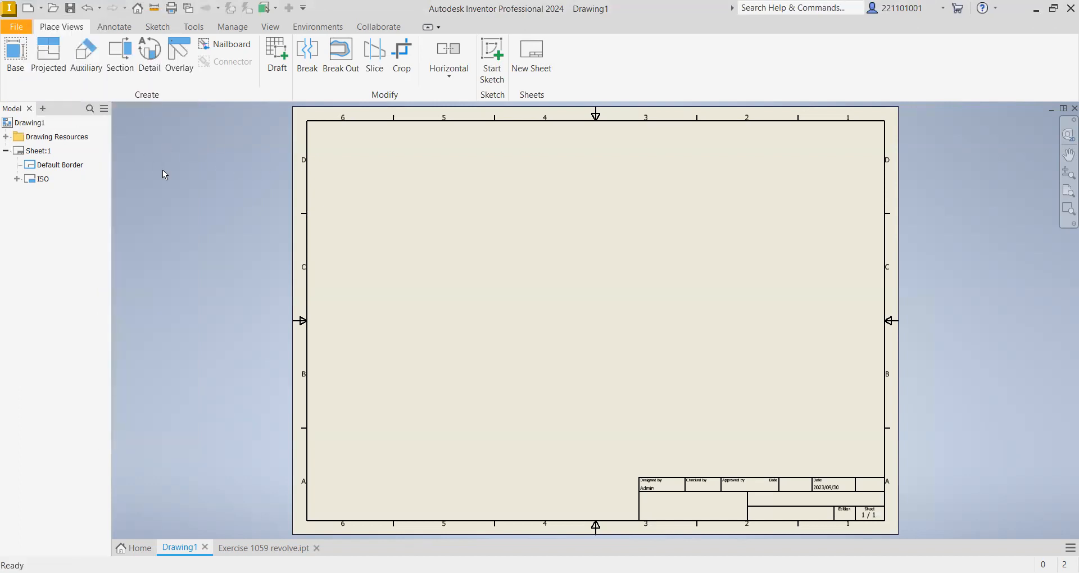
Create a new drawing from the metric ISO.idw template
left_click(30, 12)
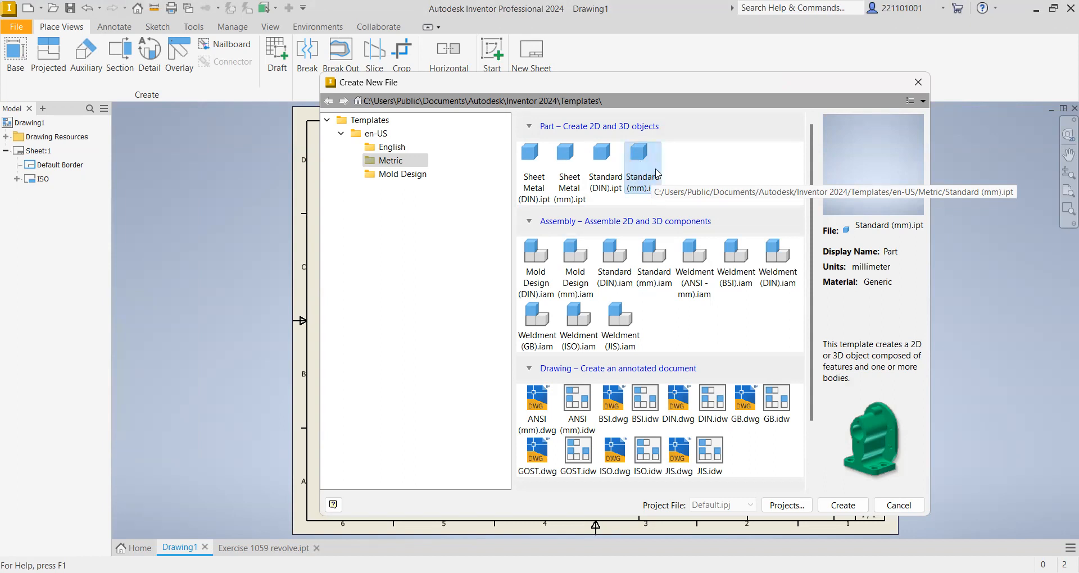
left_click(657, 174)
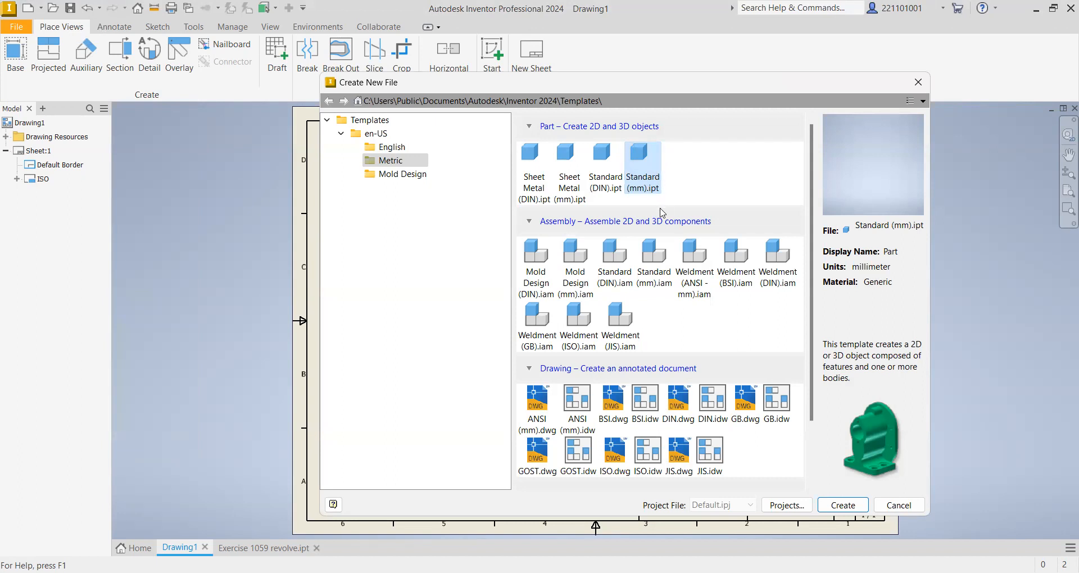
scroll(669, 321, "down", 1)
scroll(670, 321, "down", 1)
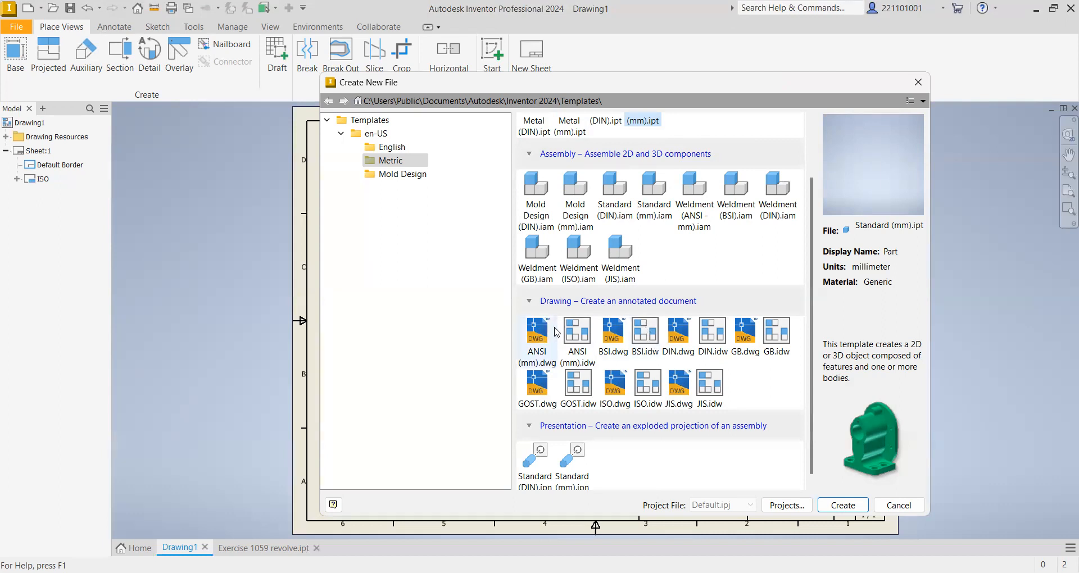
left_click(658, 389)
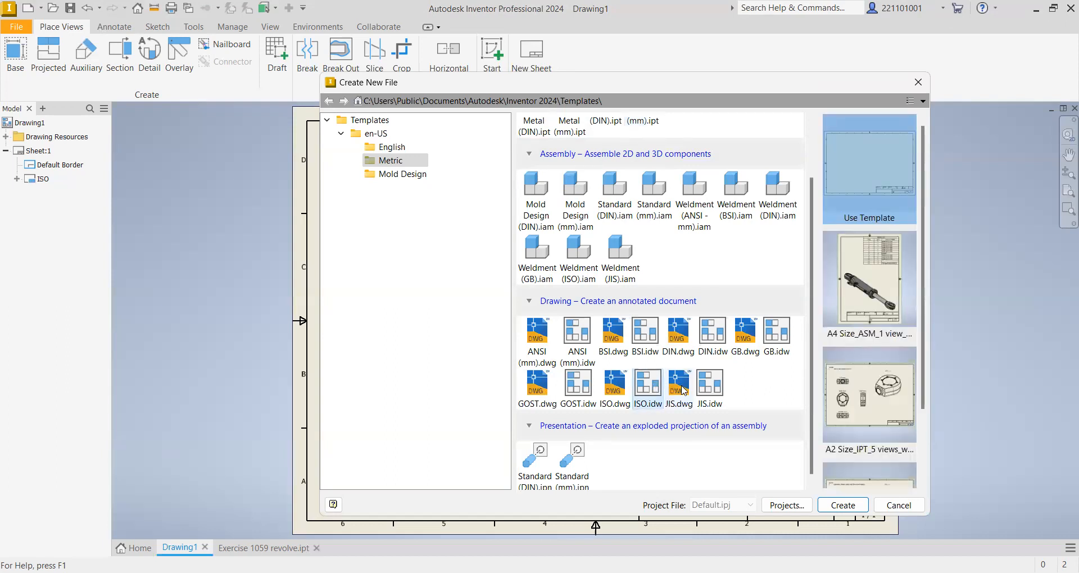
left_click(681, 387)
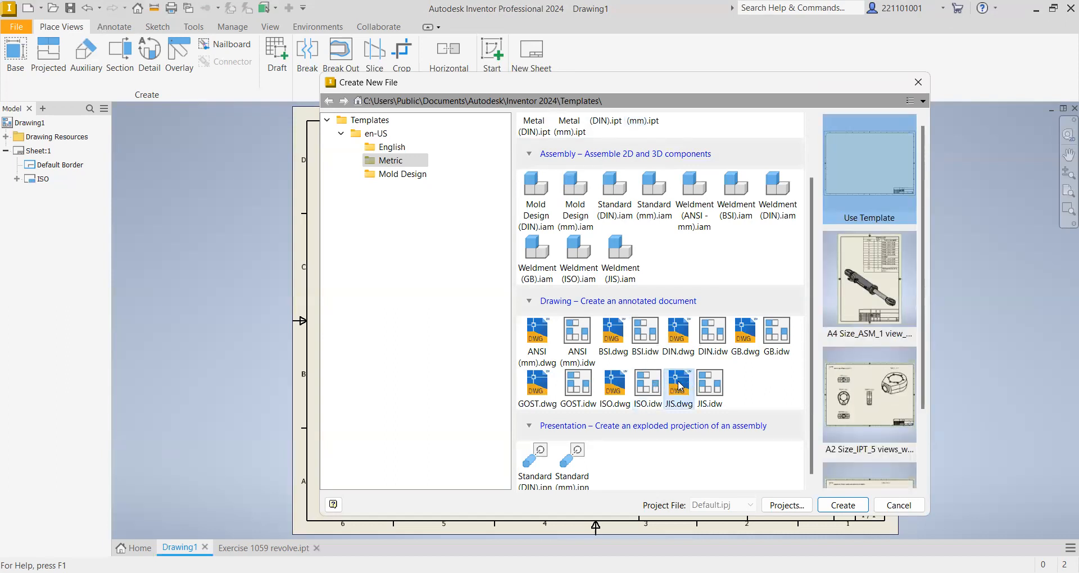
left_click(708, 381)
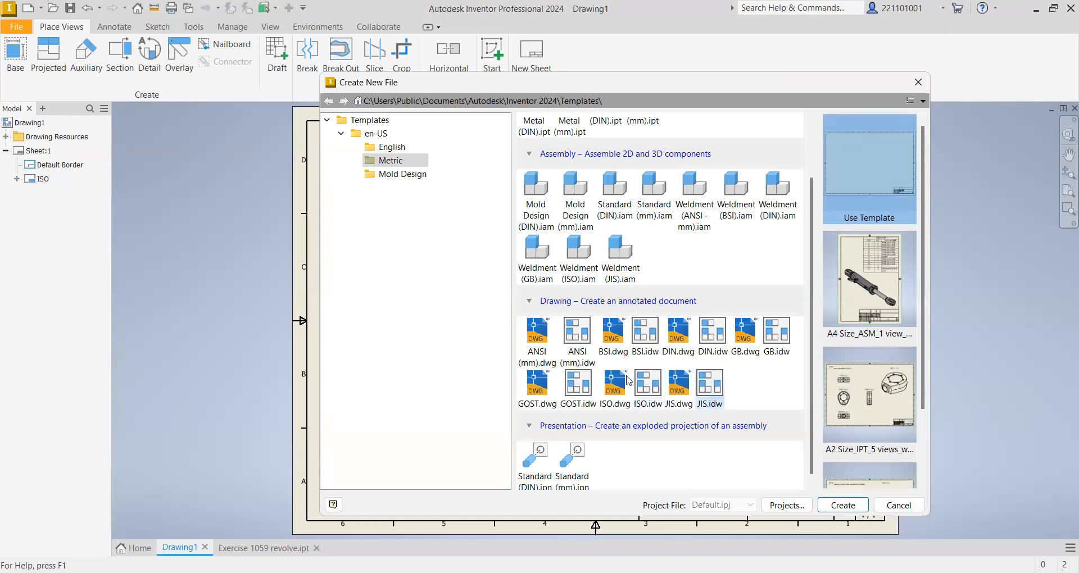
left_click(629, 390)
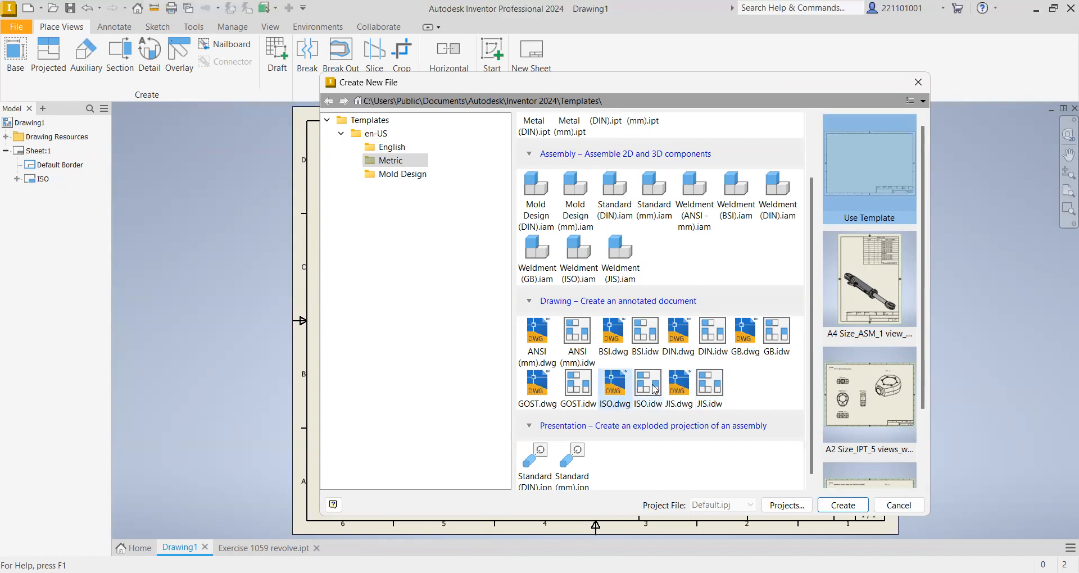
left_click(655, 390)
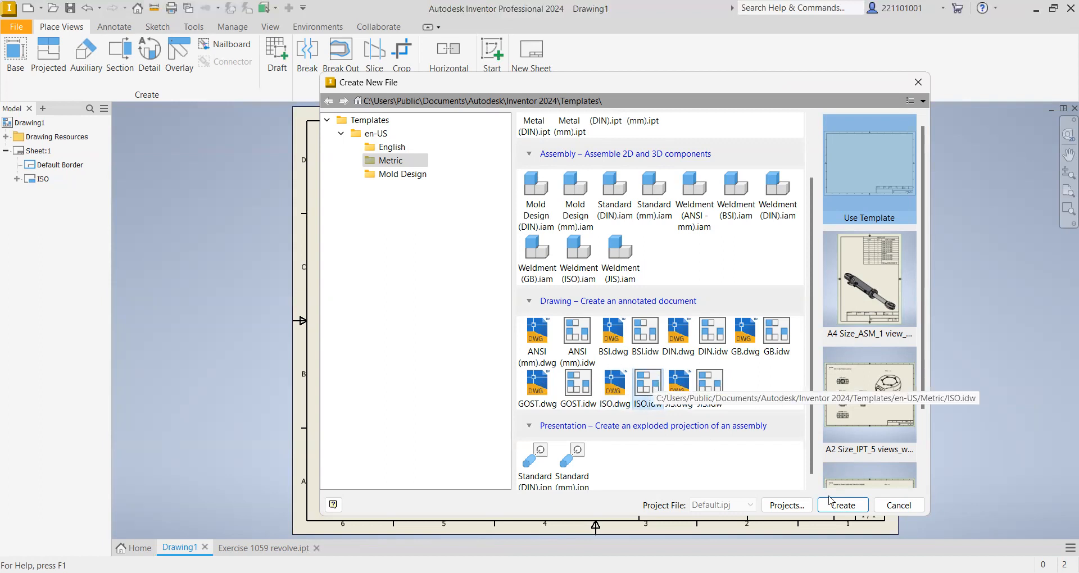
left_click(844, 506)
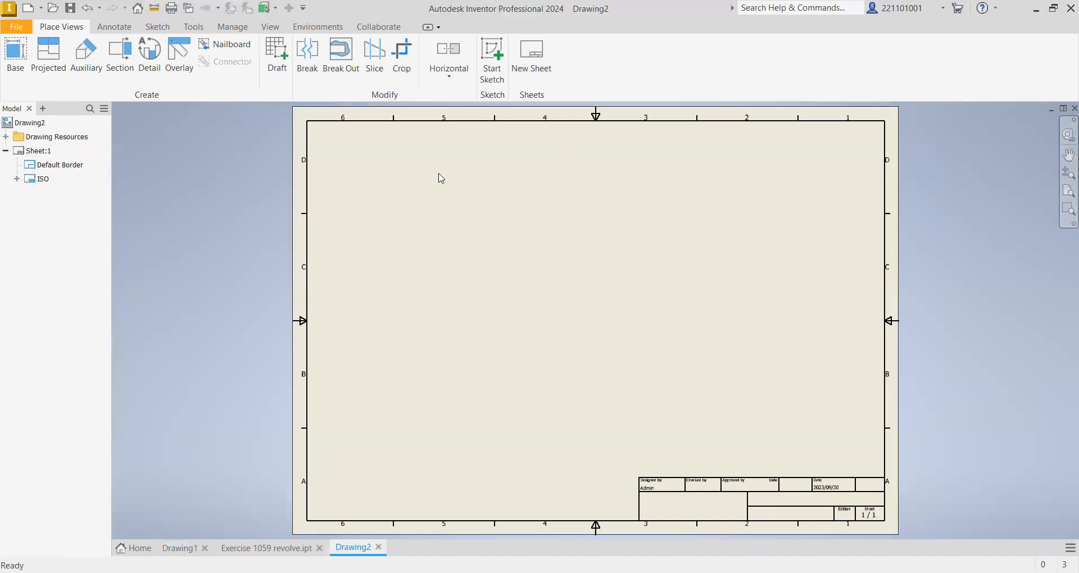
left_click(16, 57)
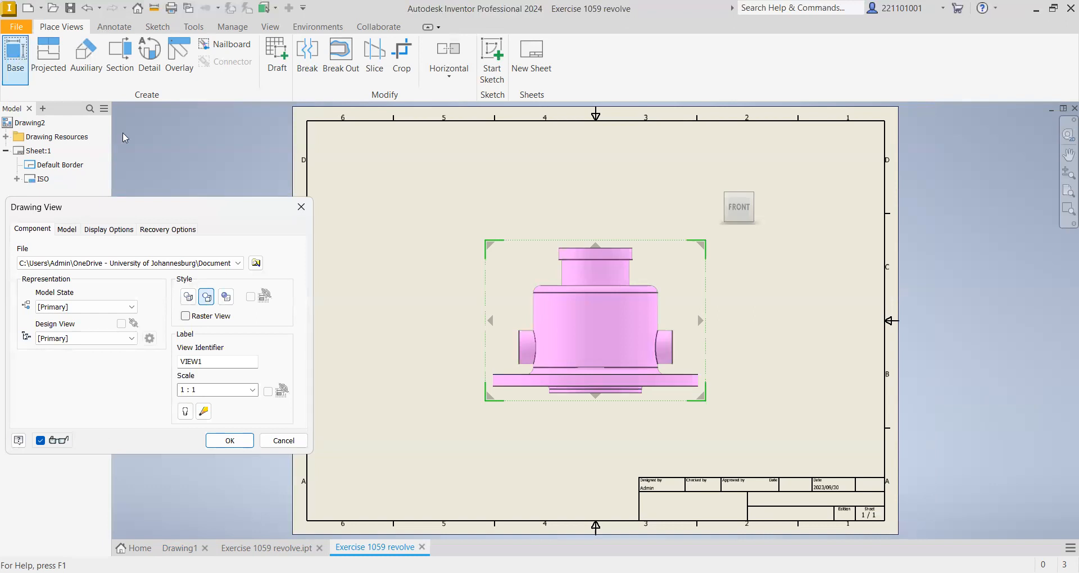
left_click(309, 214)
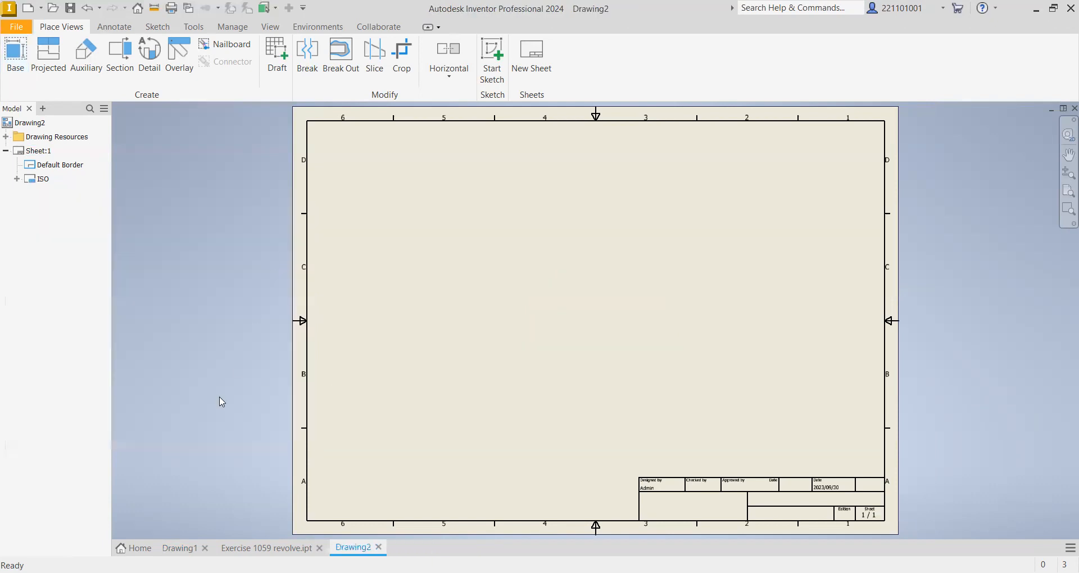
left_click(186, 548)
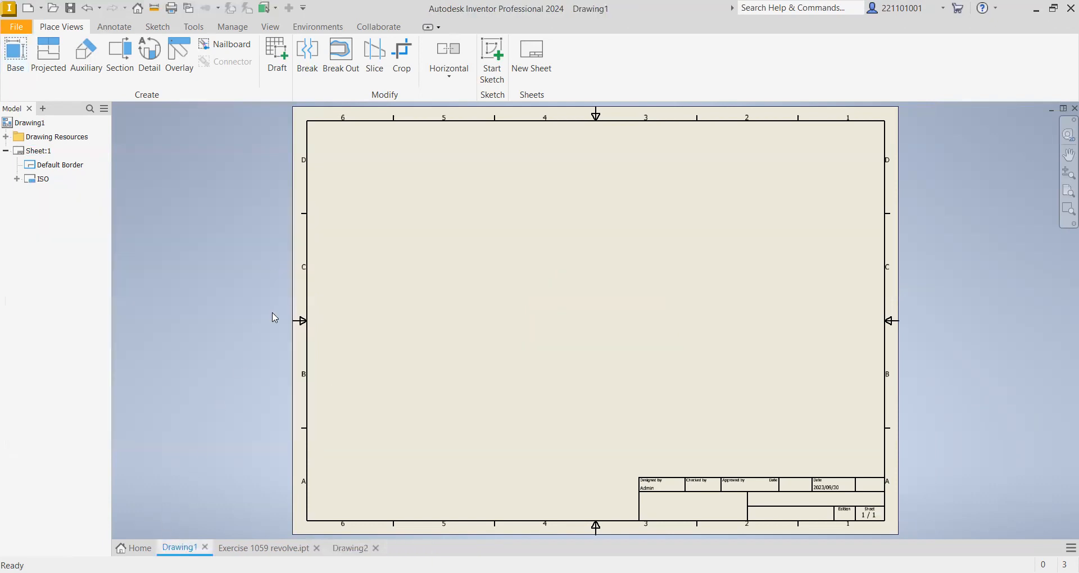
left_click(260, 548)
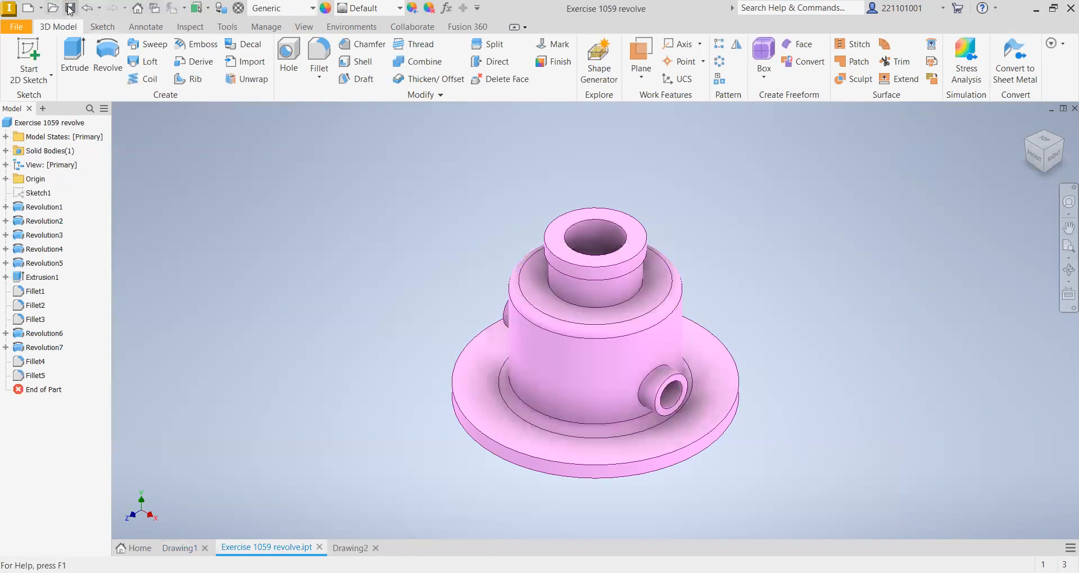
left_click(350, 547)
left_click(298, 548)
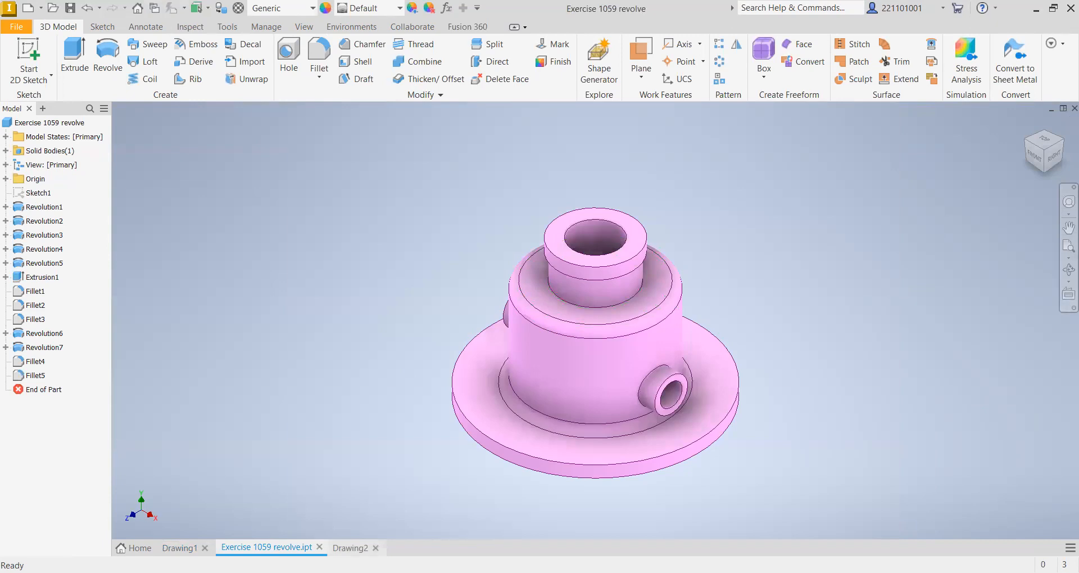
left_click(351, 547)
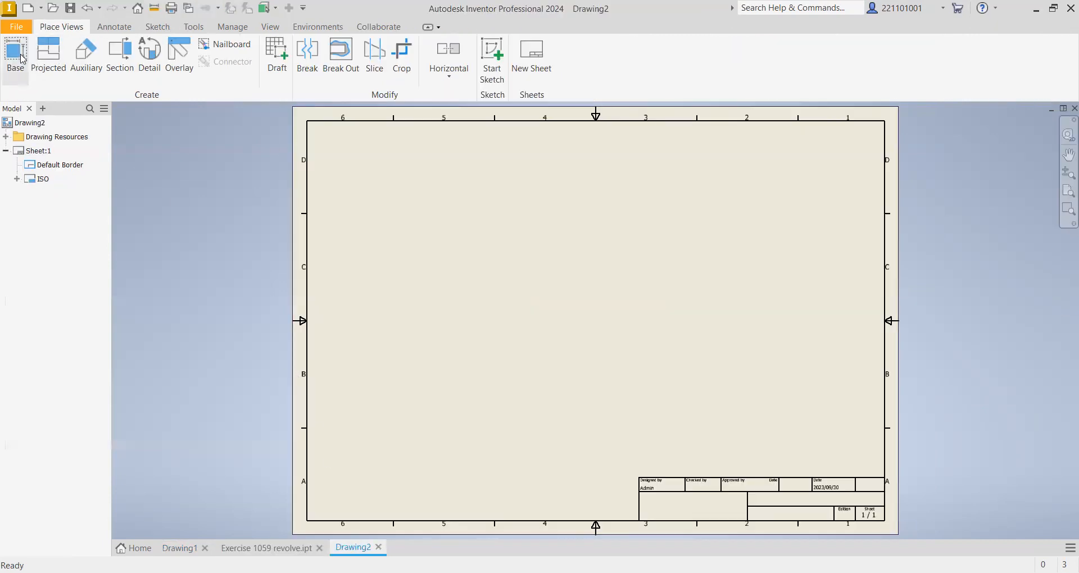
Start a front base view of the Exercise 1059 revolve part and move its preview to the upper-left area of the sheet
left_click(23, 59)
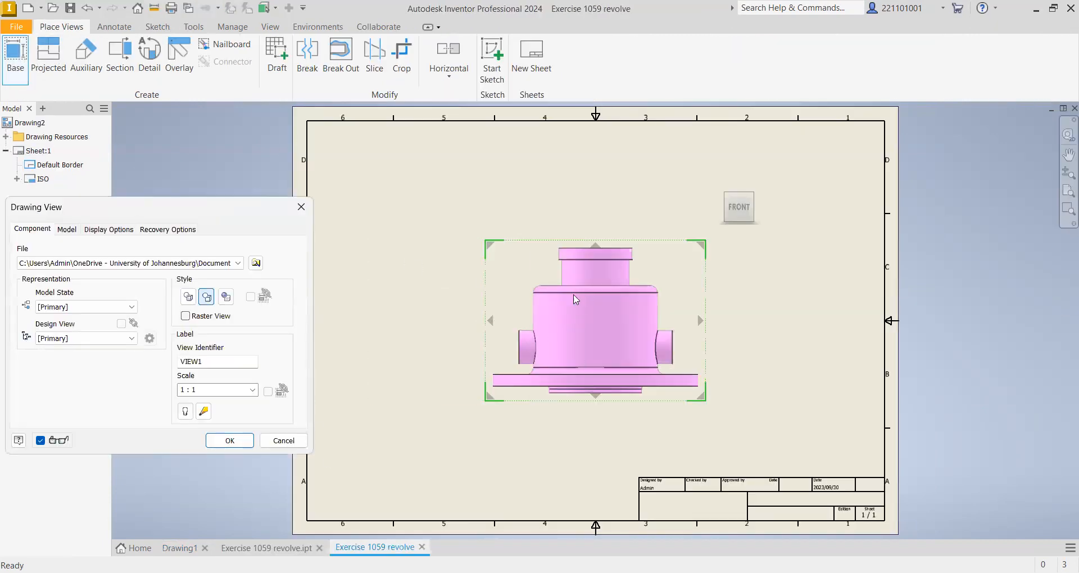
left_click(235, 551)
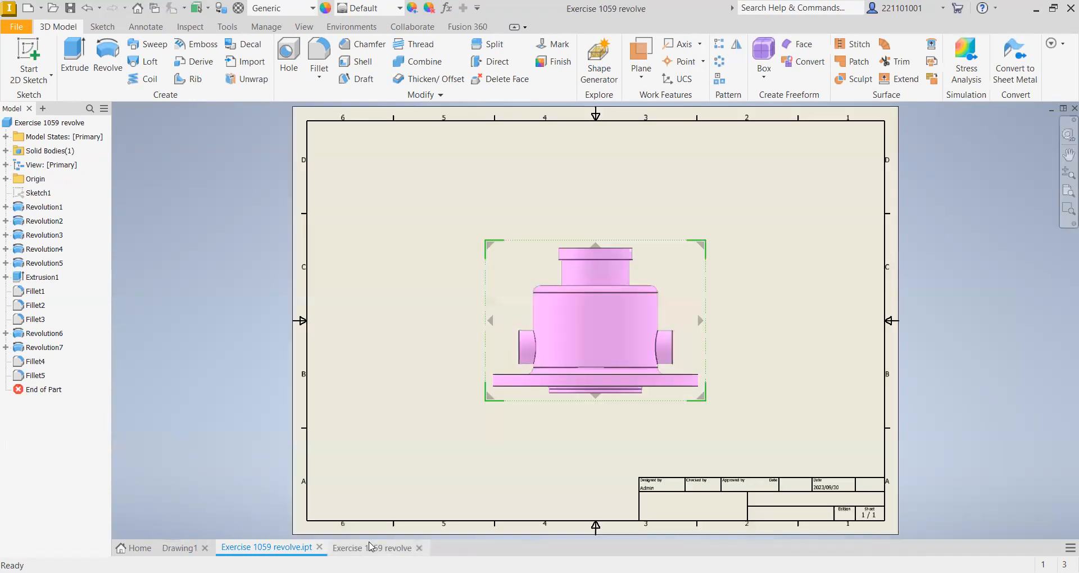
left_click(370, 546)
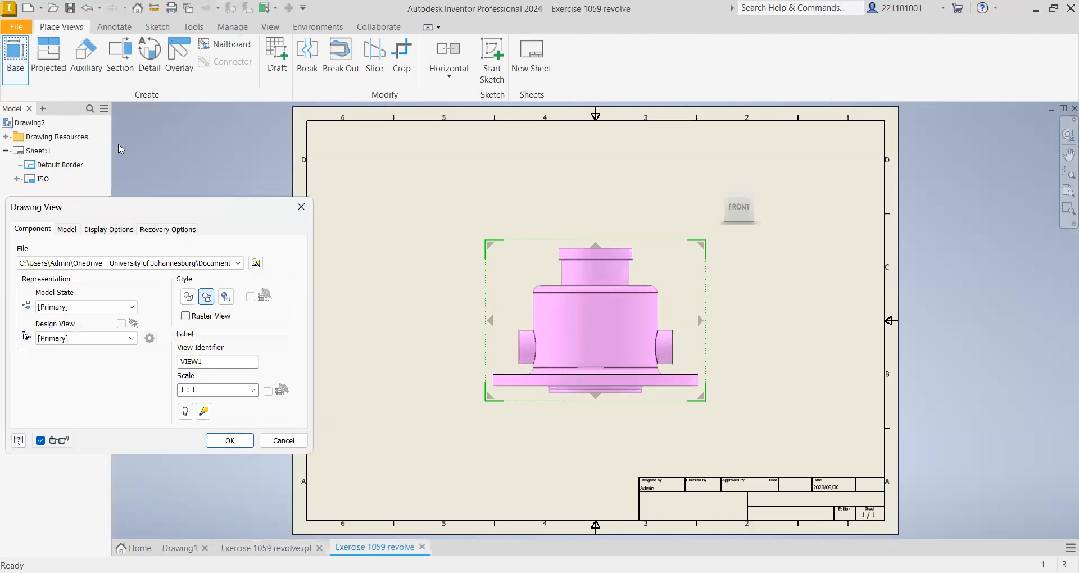
left_click_drag(130, 131, 122, 110)
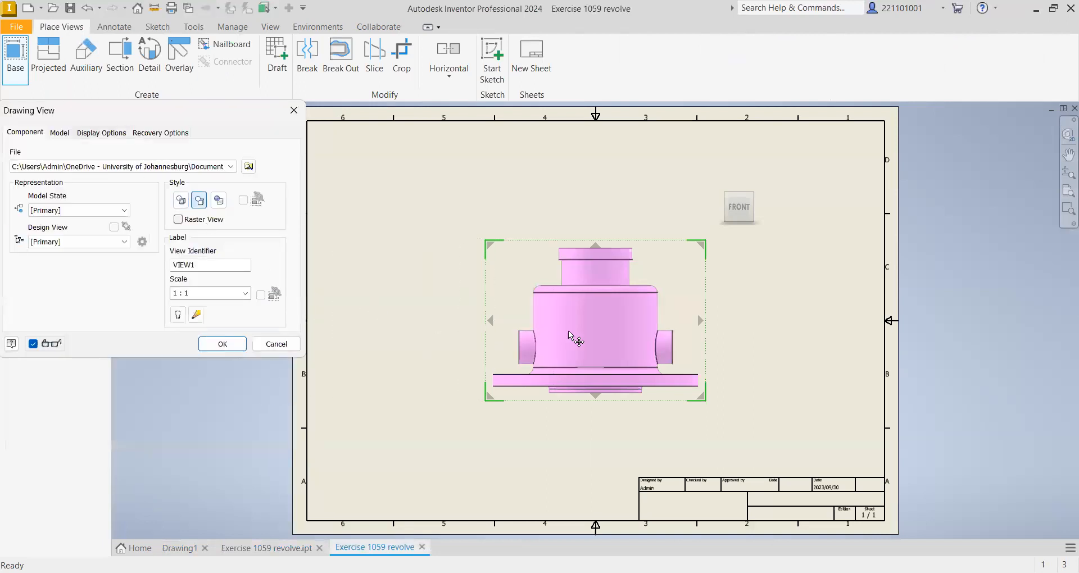
left_click_drag(599, 313, 476, 244)
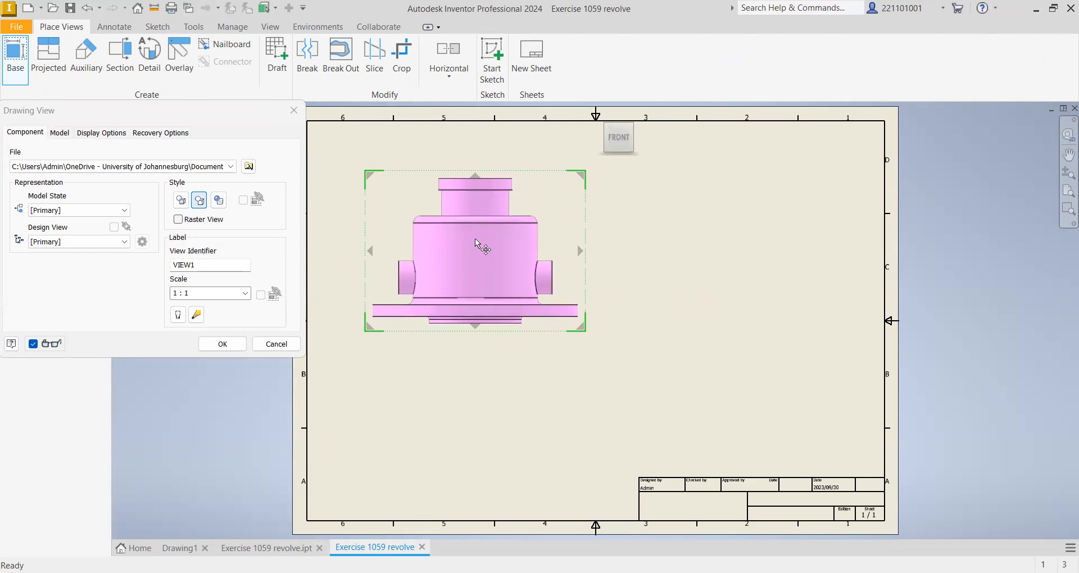
Try the scales 2 : 1, 1 : 2 and 1 : 1 on the base view preview
left_click(246, 293)
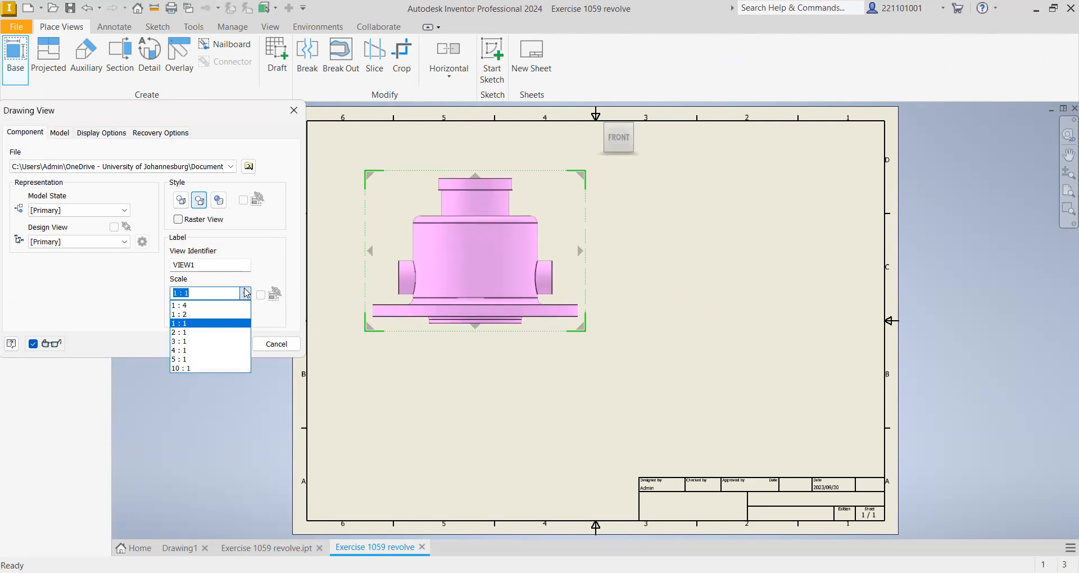
left_click(225, 334)
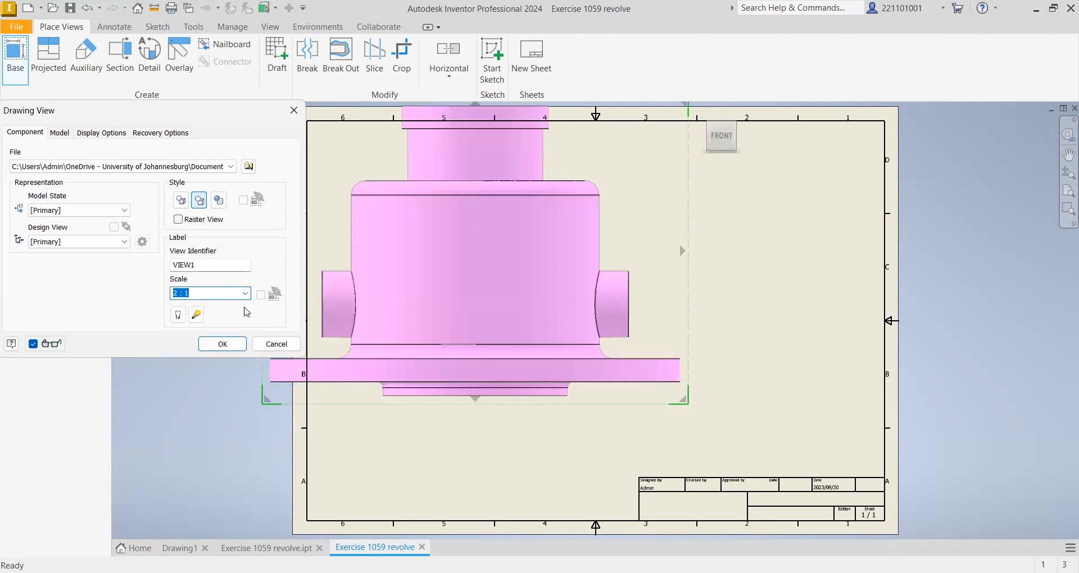
left_click(246, 294)
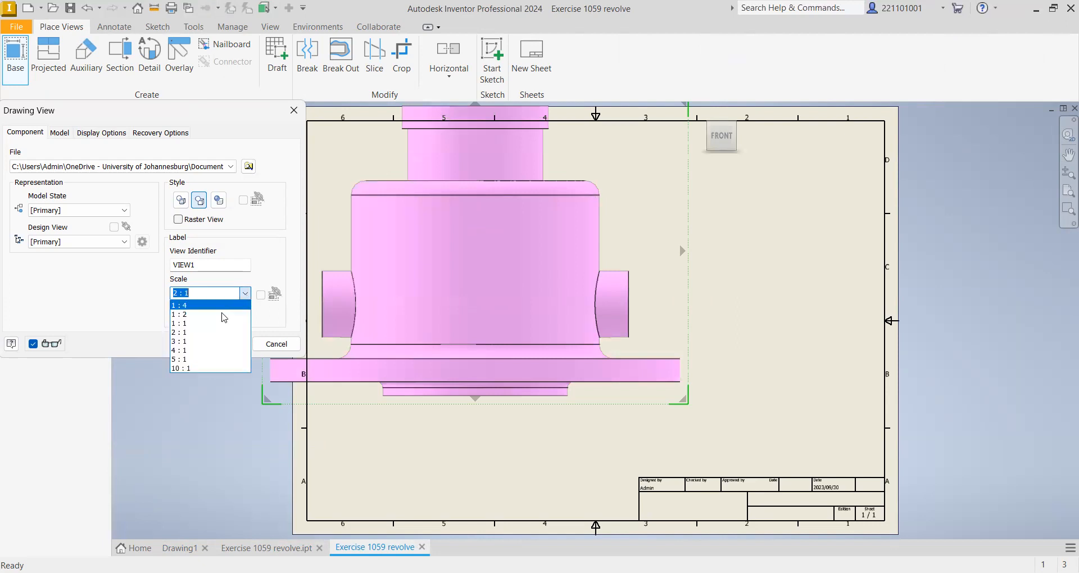
left_click(218, 316)
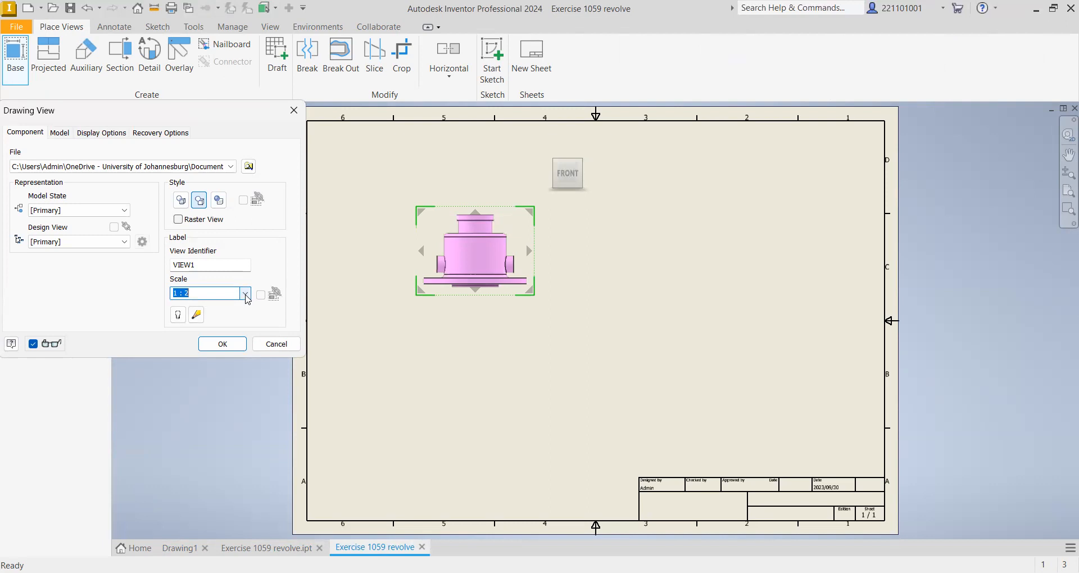
left_click(246, 294)
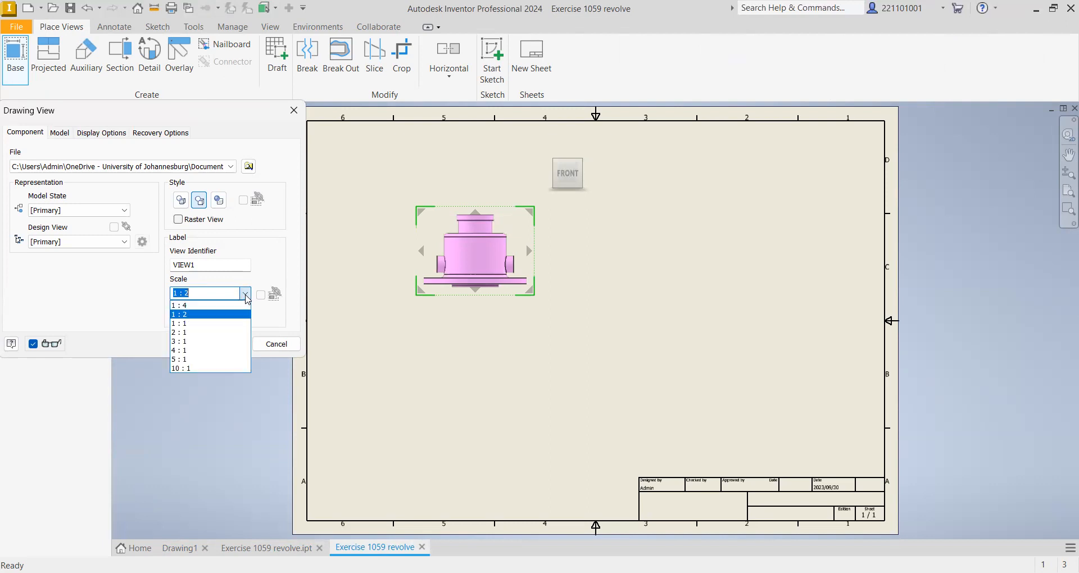
left_click(232, 324)
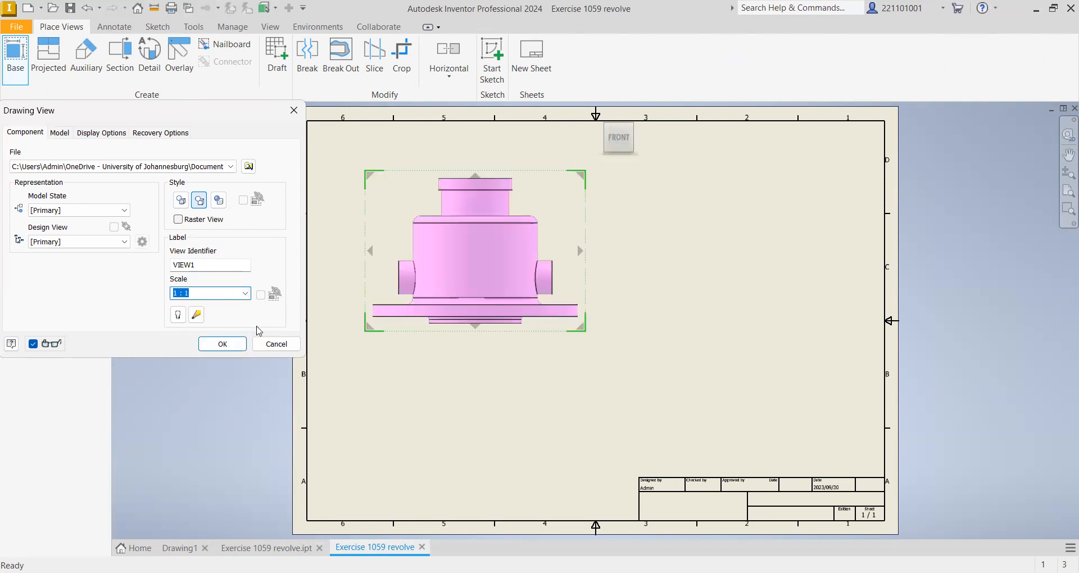
Set the base view's scale to 1 : 2 and toggle its Hidden Line Removed style
left_click(245, 294)
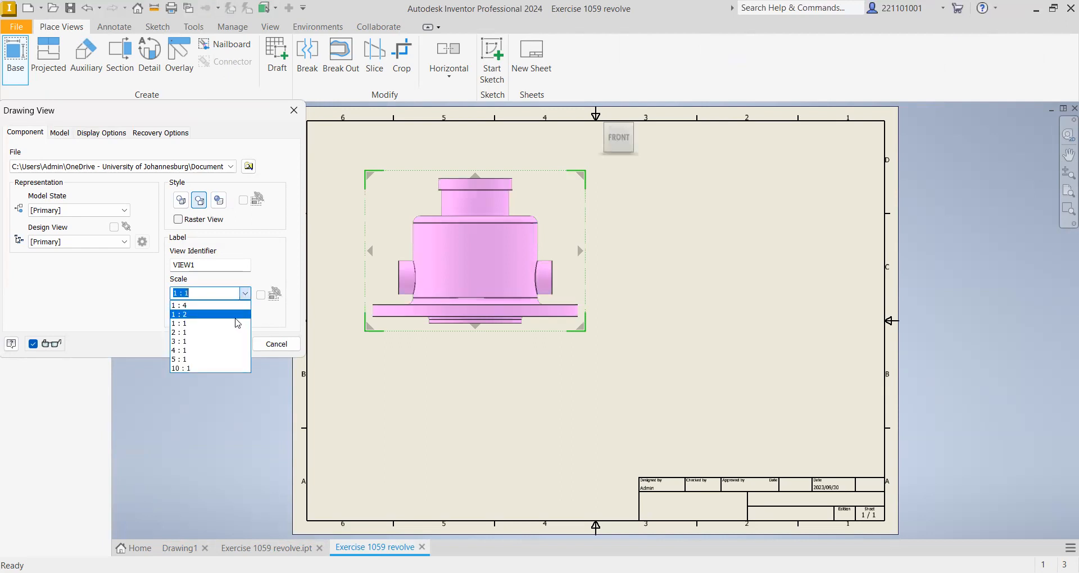
left_click(236, 314)
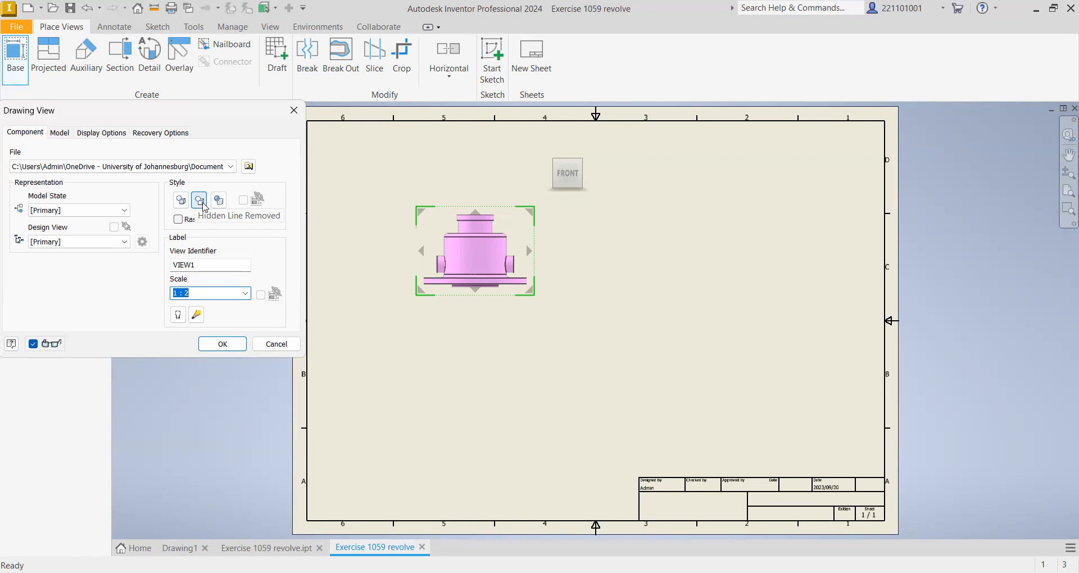
left_click(201, 202)
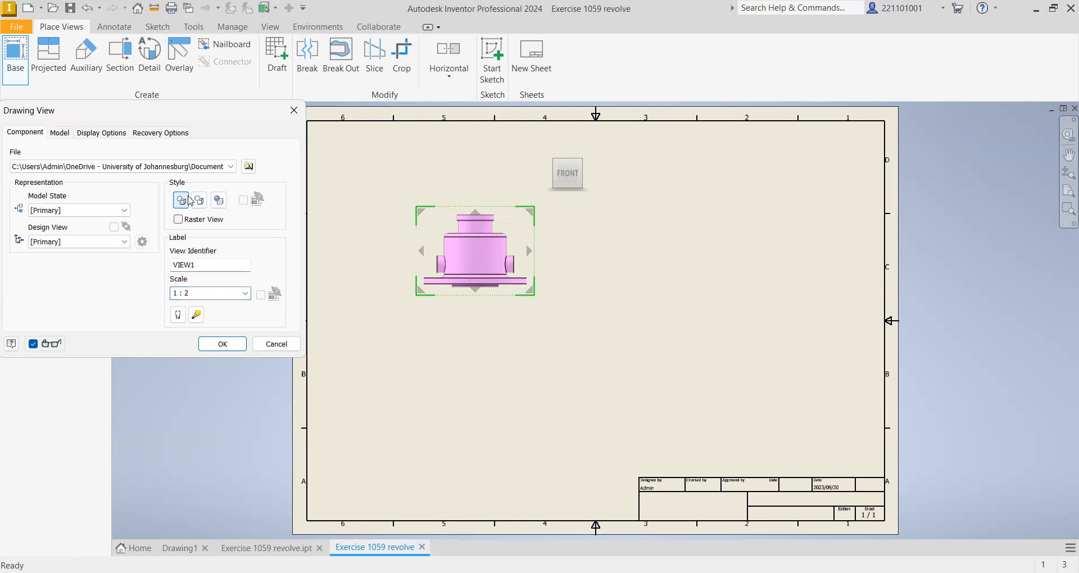
Create the front base view at 1 : 2 with the Hidden Line style
left_click(239, 345)
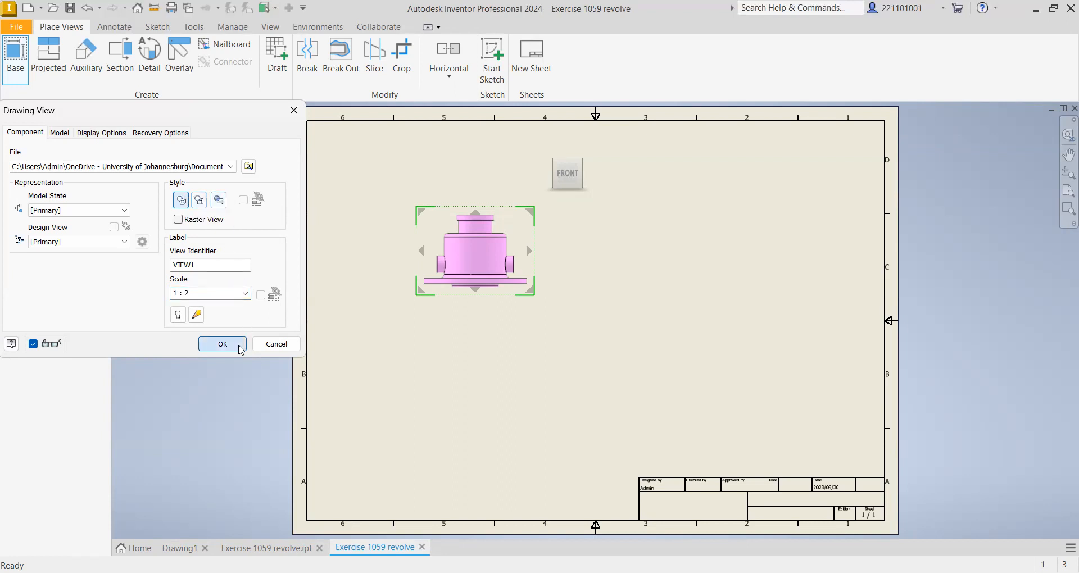
scroll(482, 247, "down", 3)
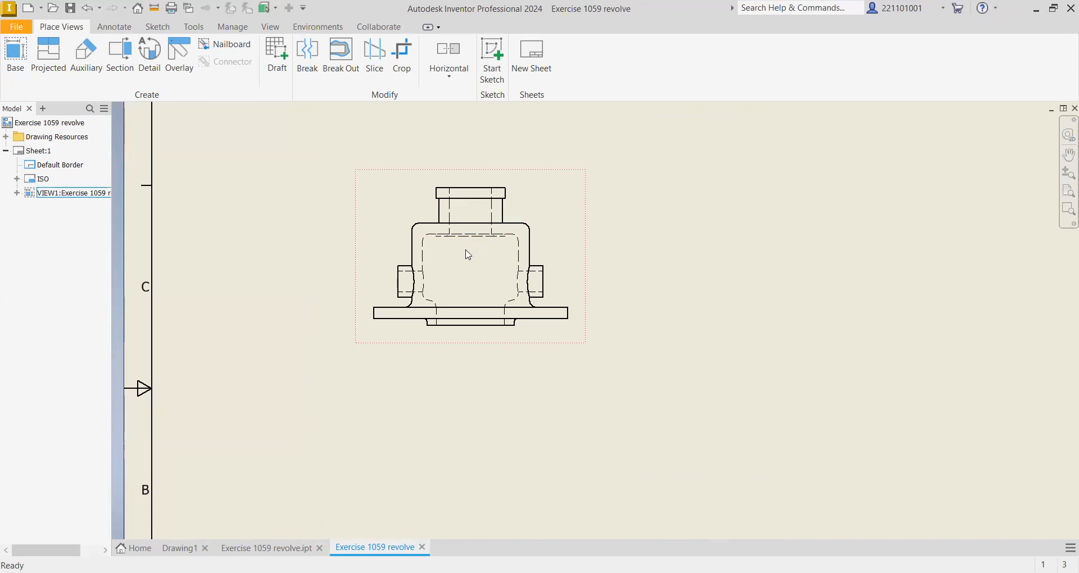
scroll(468, 254, "up", 2)
Place a second front base view below the first with the Hidden Line Removed style at 1 : 2
left_click(17, 56)
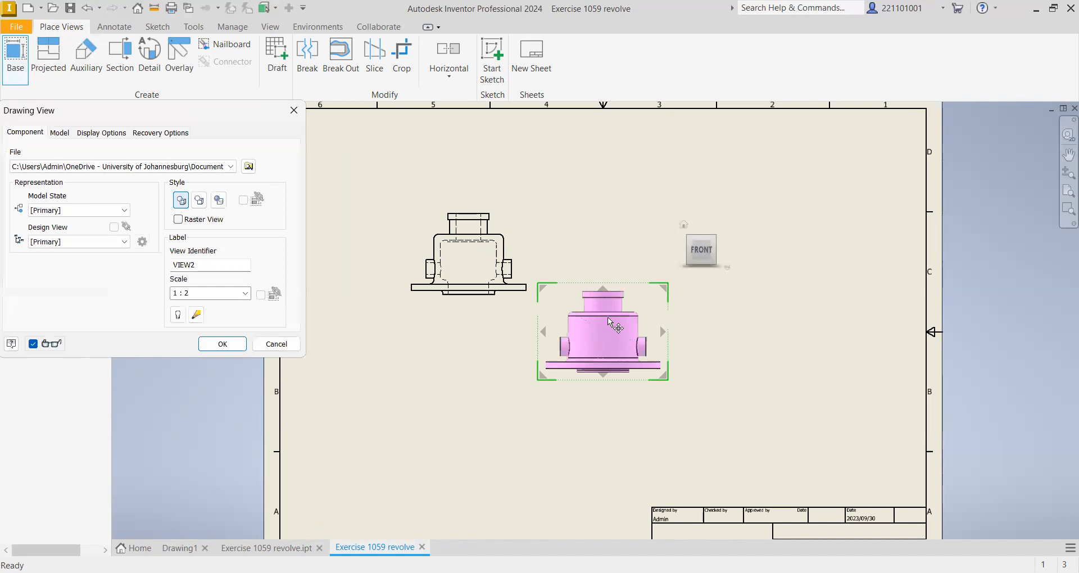
left_click(481, 371)
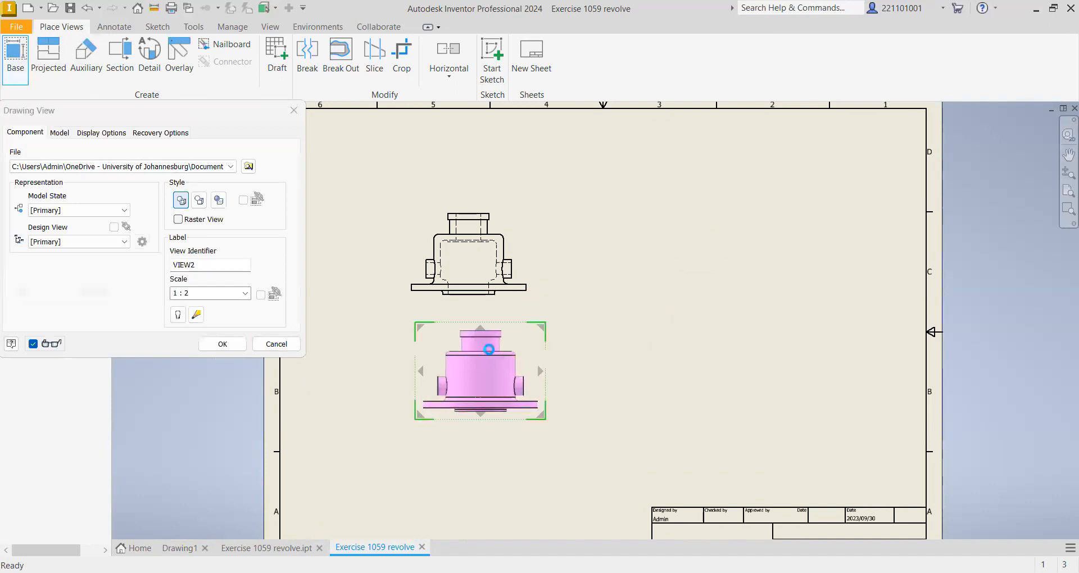
left_click(200, 202)
left_click(223, 344)
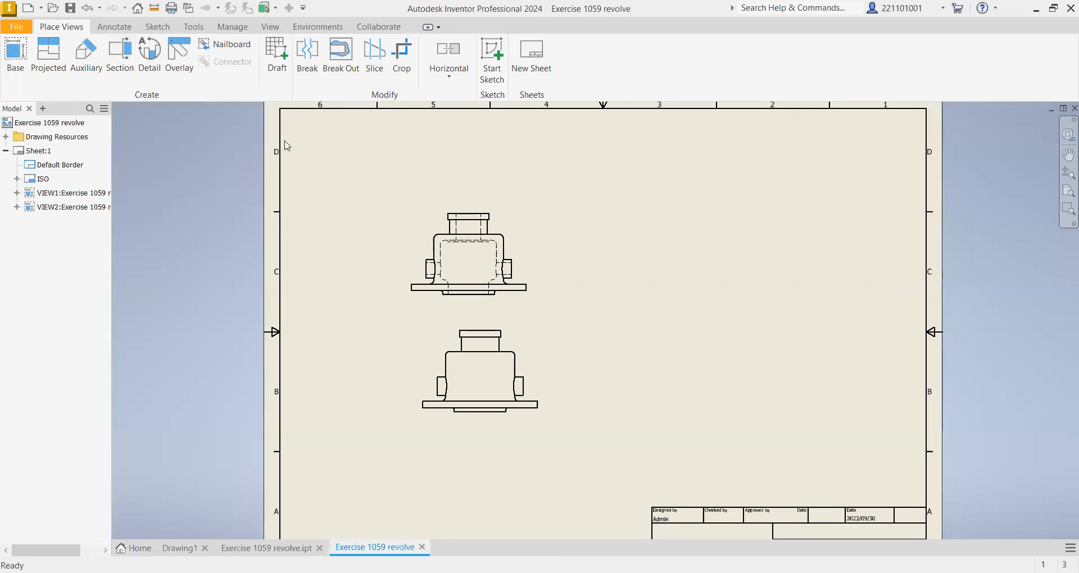
Place a third front base view to the right of the first, shaded with hidden lines removed
left_click(507, 243)
left_click(28, 68)
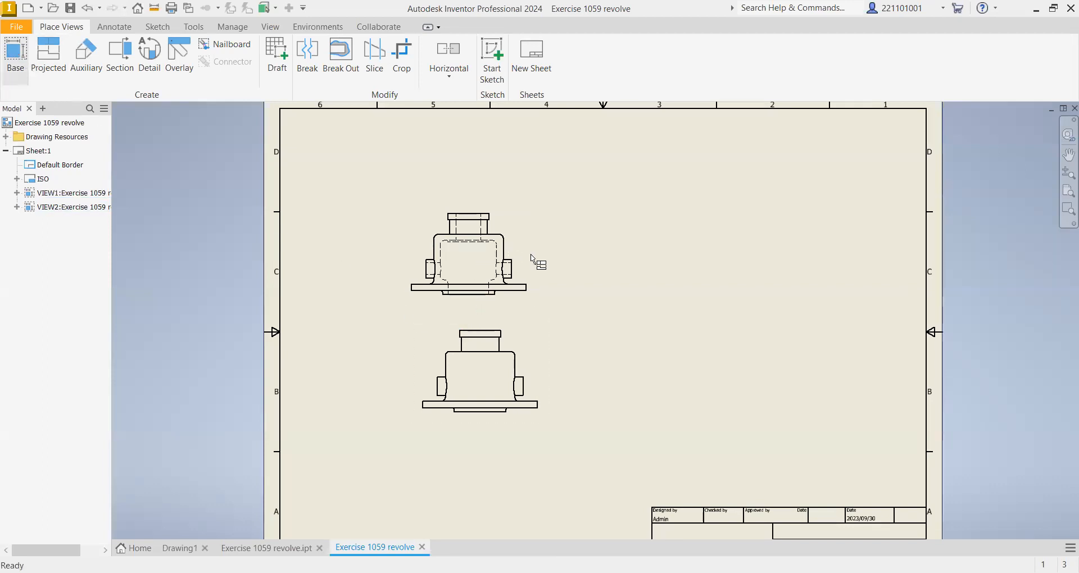
left_click_drag(603, 316, 647, 236)
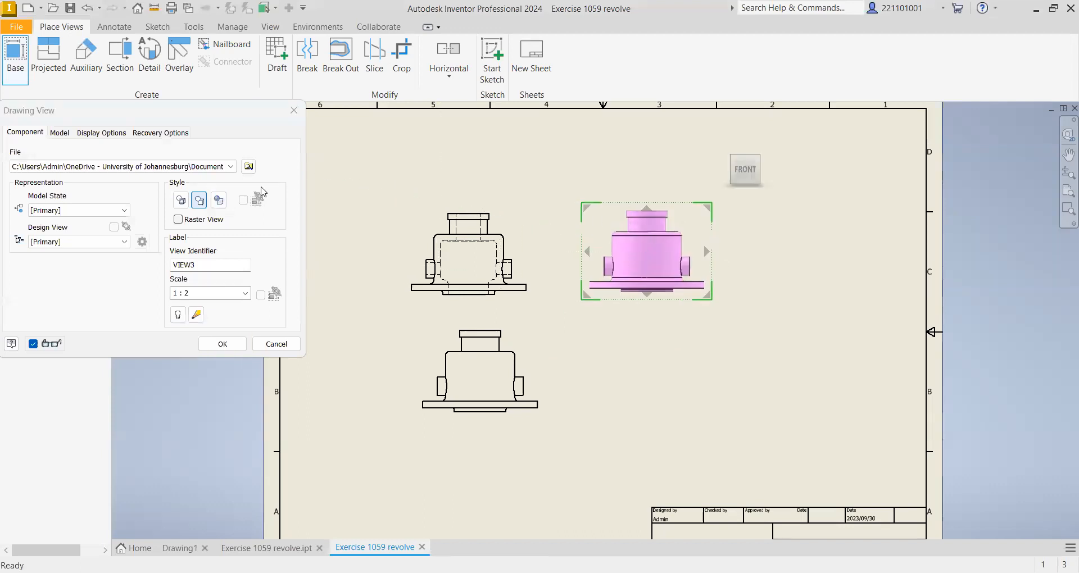
left_click(228, 348)
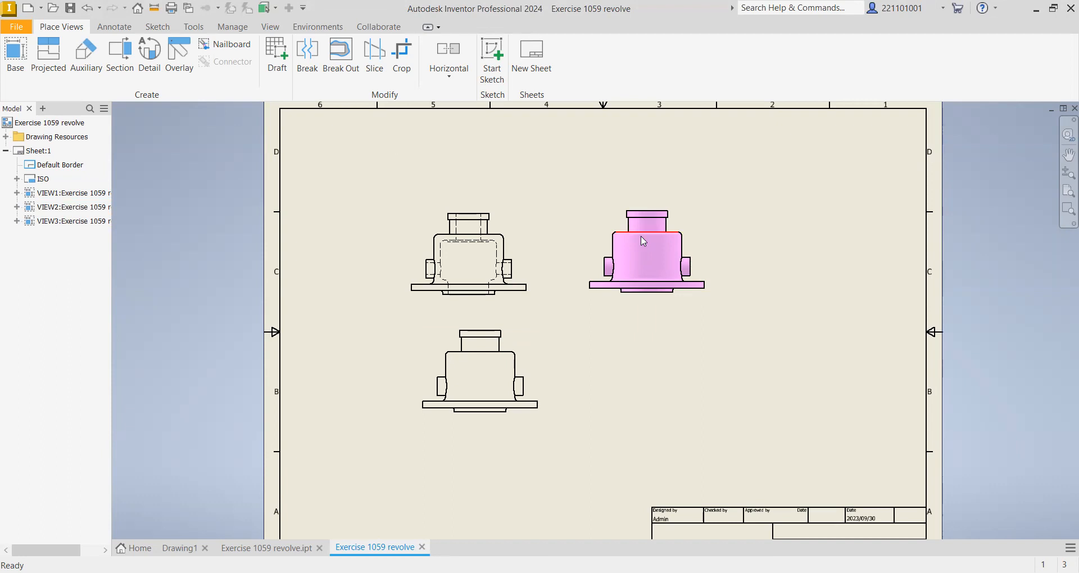
Add a fourth front base view as a shaded raster view and position it below the shaded third view
left_click(8, 50)
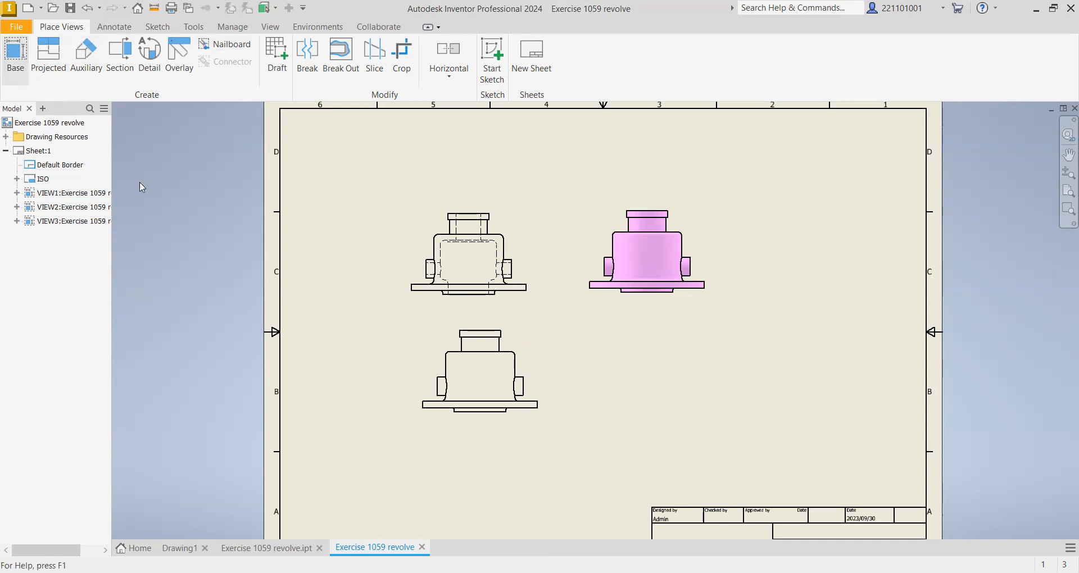
left_click(178, 219)
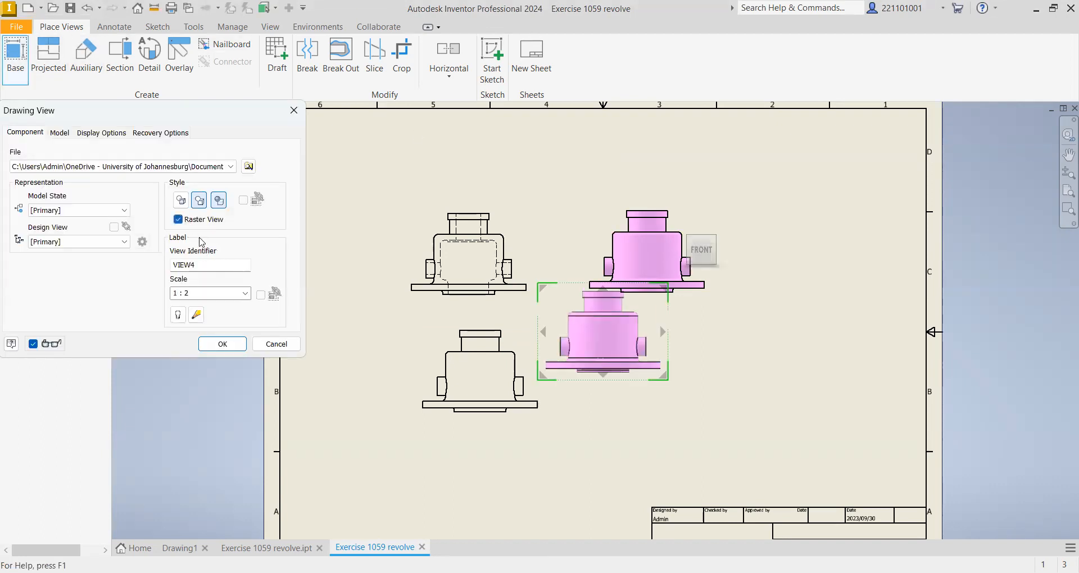
left_click(232, 343)
left_click_drag(551, 281, 589, 301)
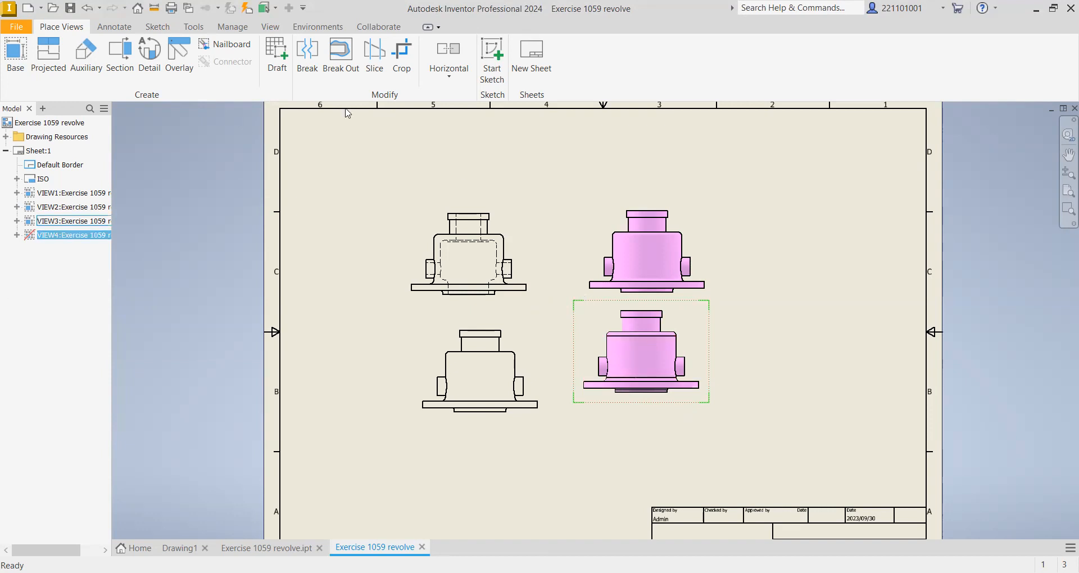
Add a fifth front base view, shaded with hidden lines and no raster, and move it to the right of the third view
left_click(15, 54)
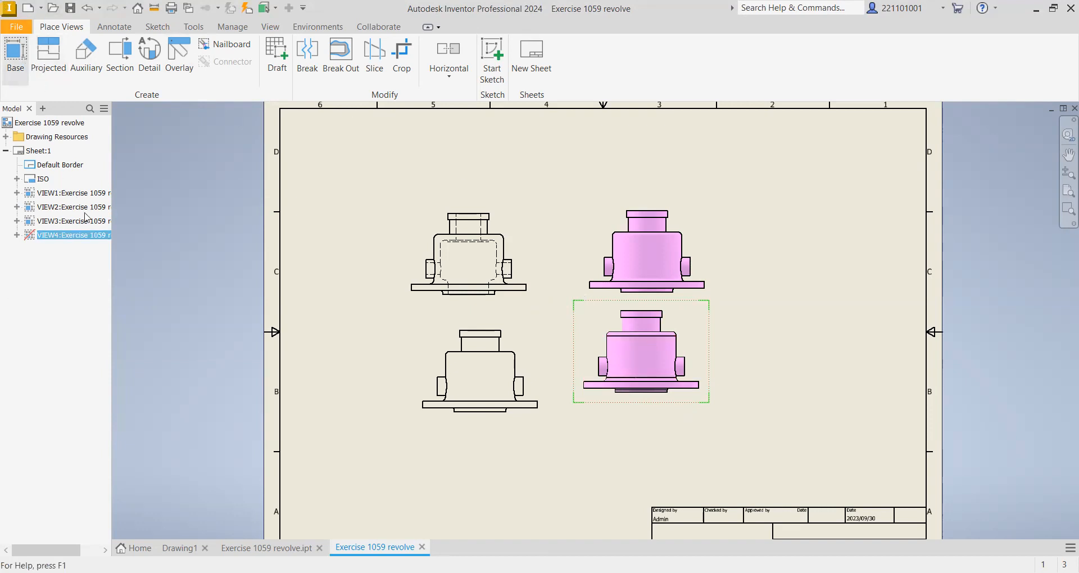
left_click(180, 200)
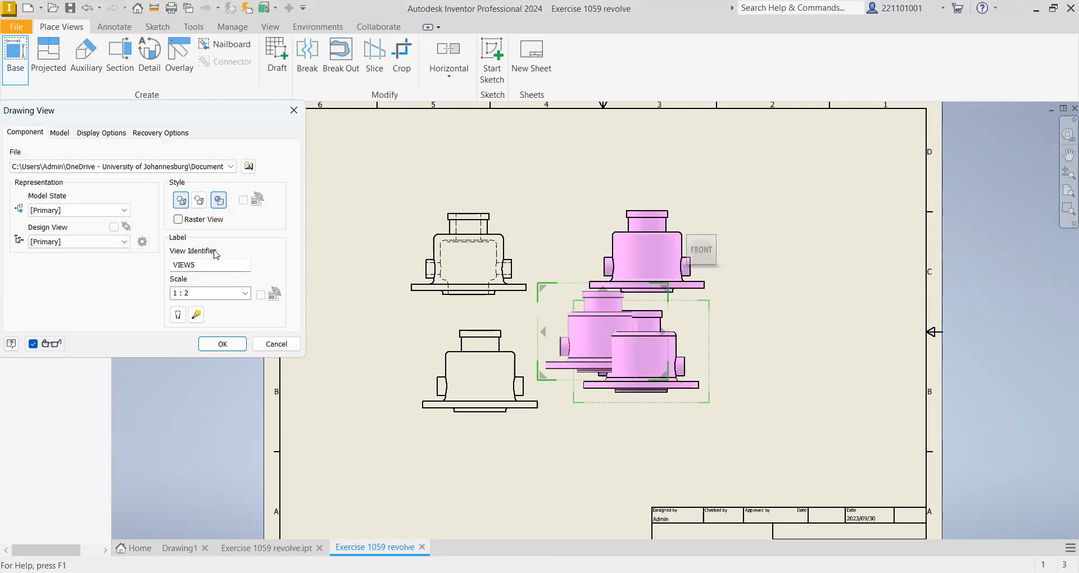
left_click(224, 345)
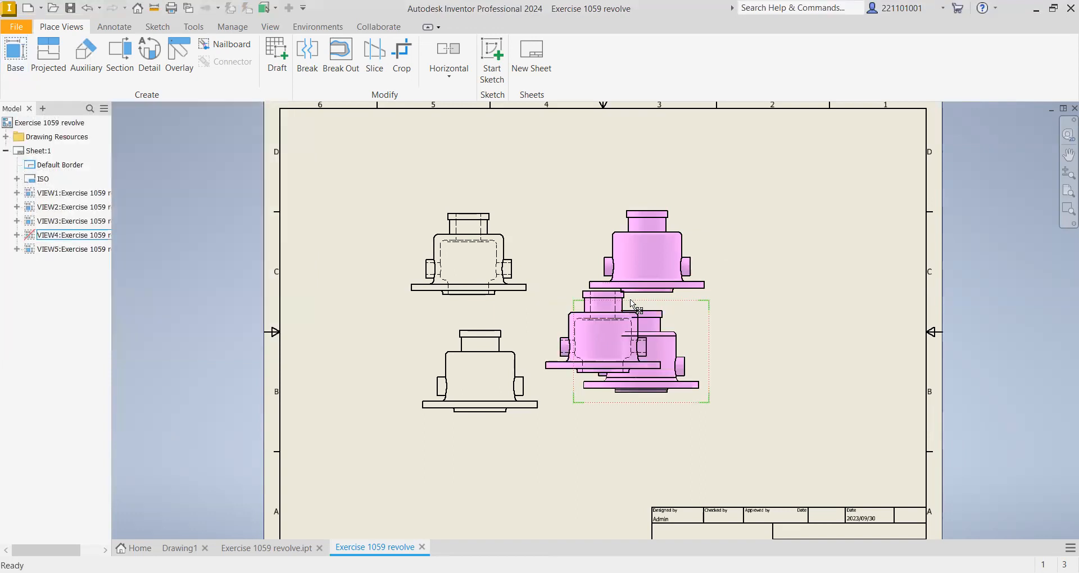
left_click_drag(562, 285, 738, 259)
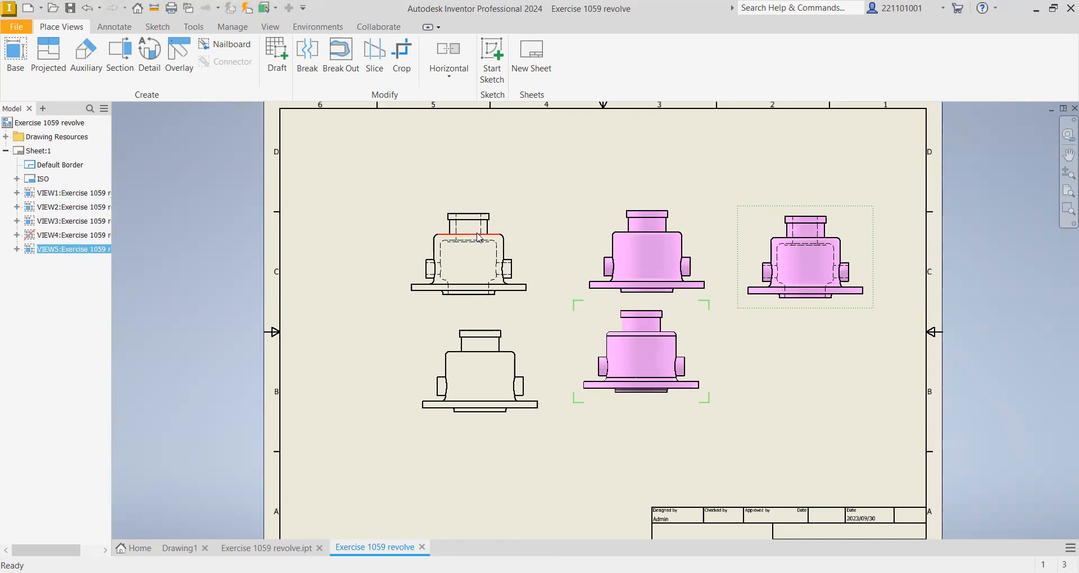
Undo the extra style sample views so only the first front base view is left on the sheet
key("ctrl+z")
key("ctrl+z")
key("ctrl+z")
key("ctrl+z")
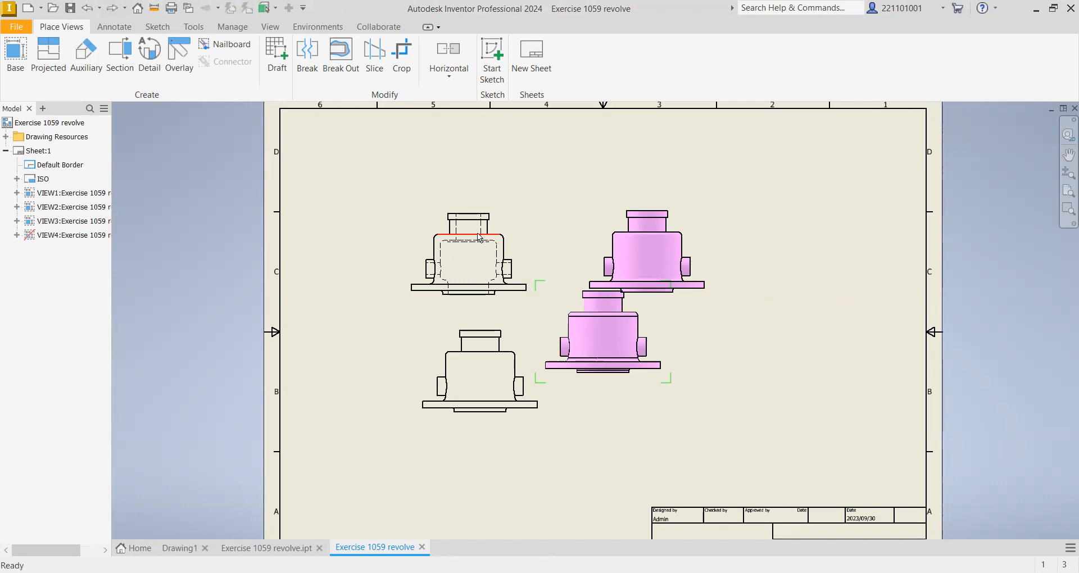
key("ctrl+z")
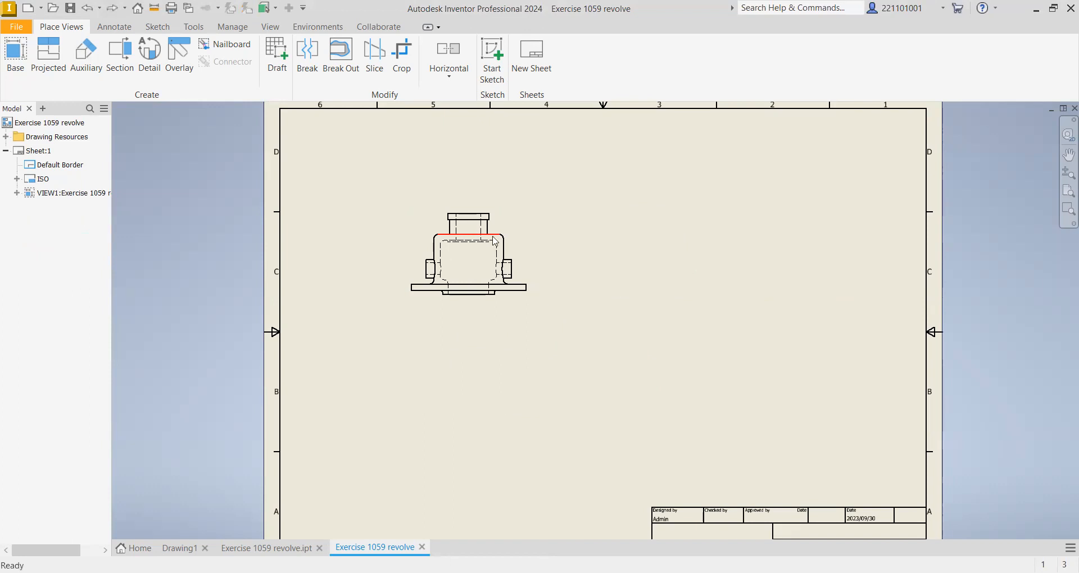
Shift the front base view slightly up and right, and project a side view beside it, a top view below and an isometric view diagonally
left_click_drag(519, 206, 545, 194)
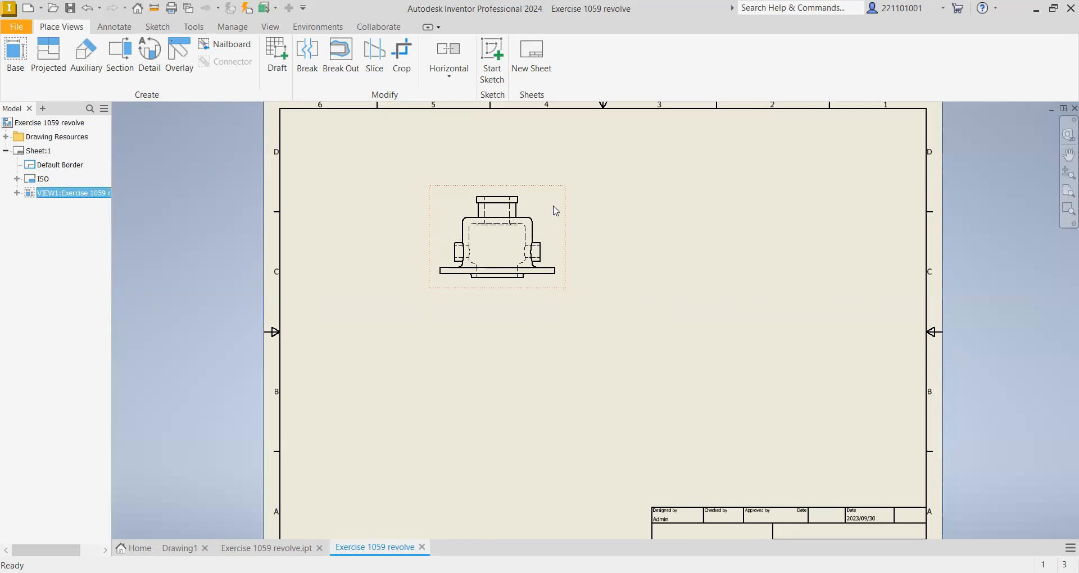
double_click(549, 209)
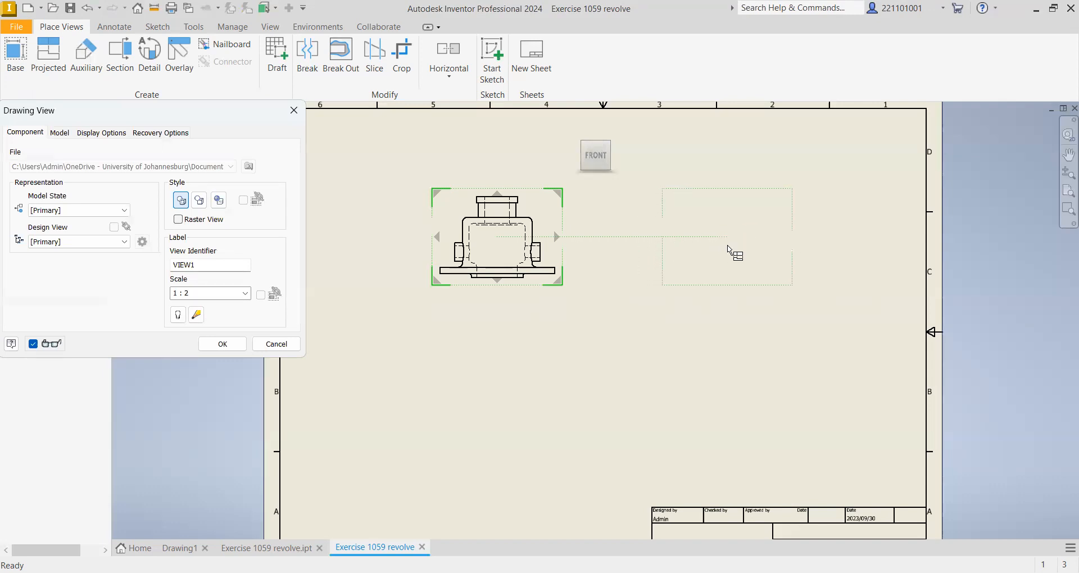
left_click(729, 250)
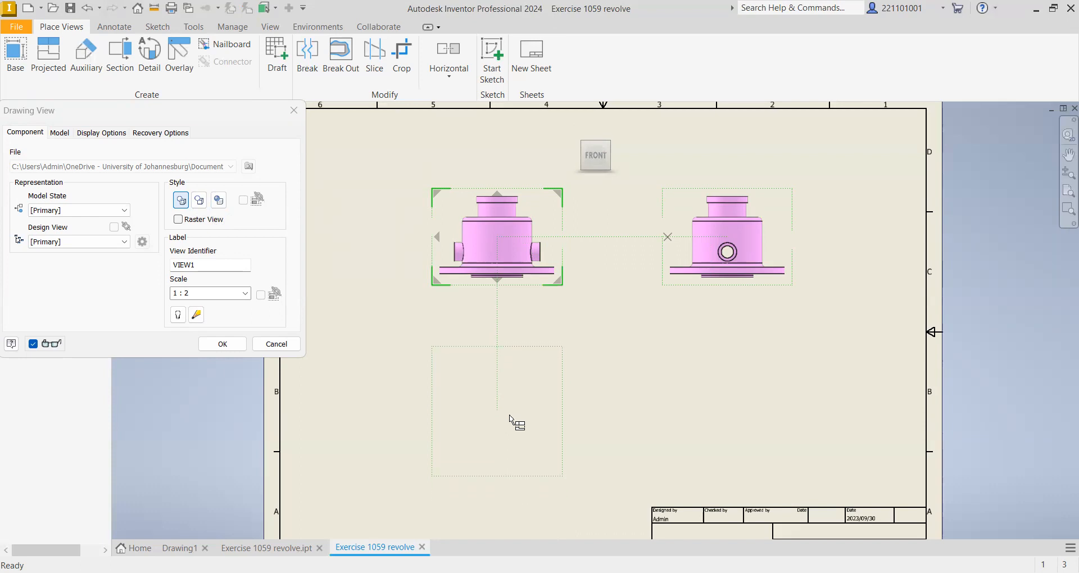
left_click(513, 417)
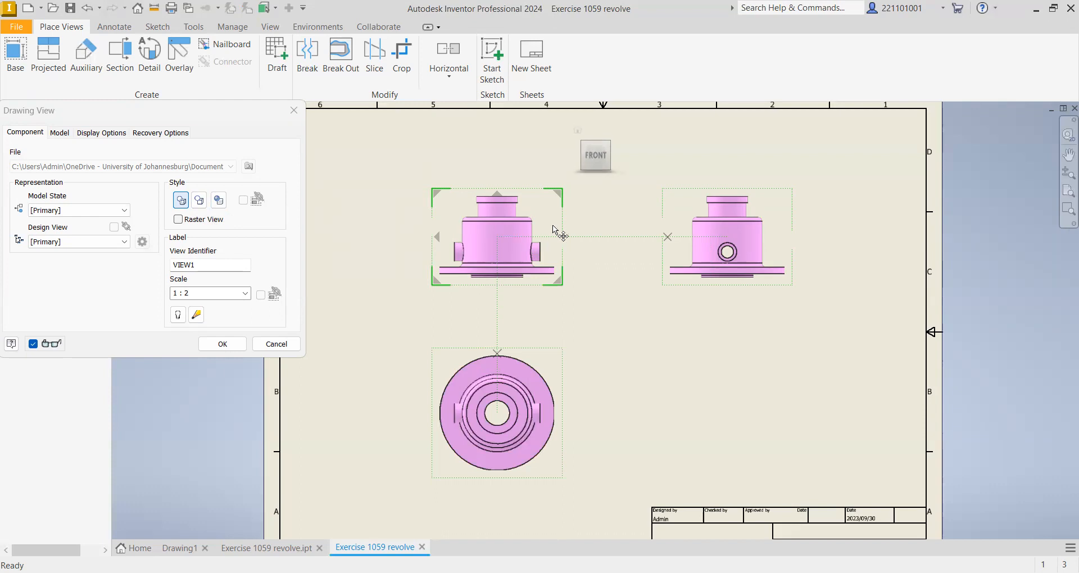
left_click(734, 416)
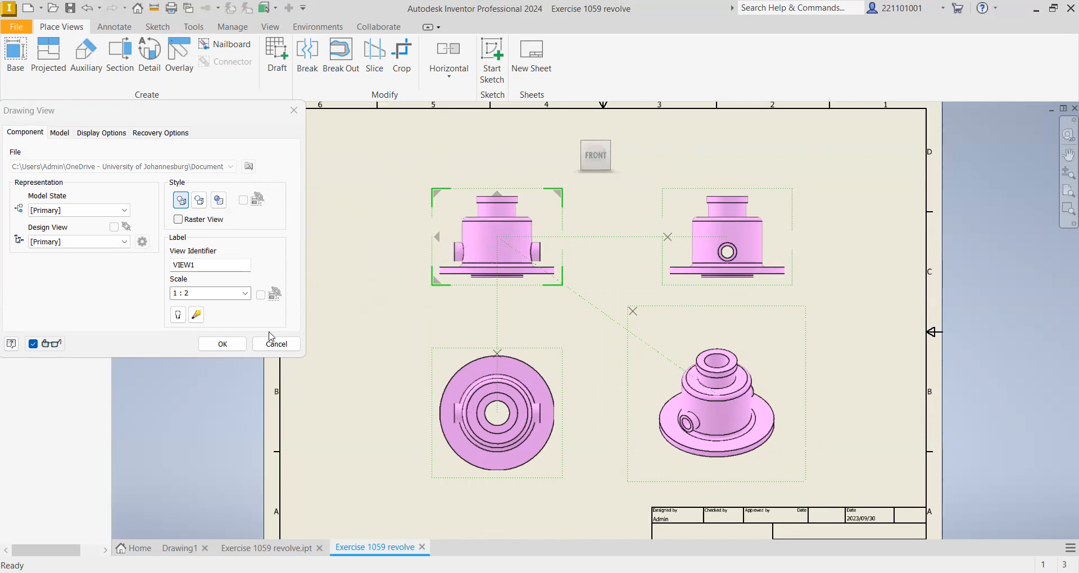
left_click(238, 347)
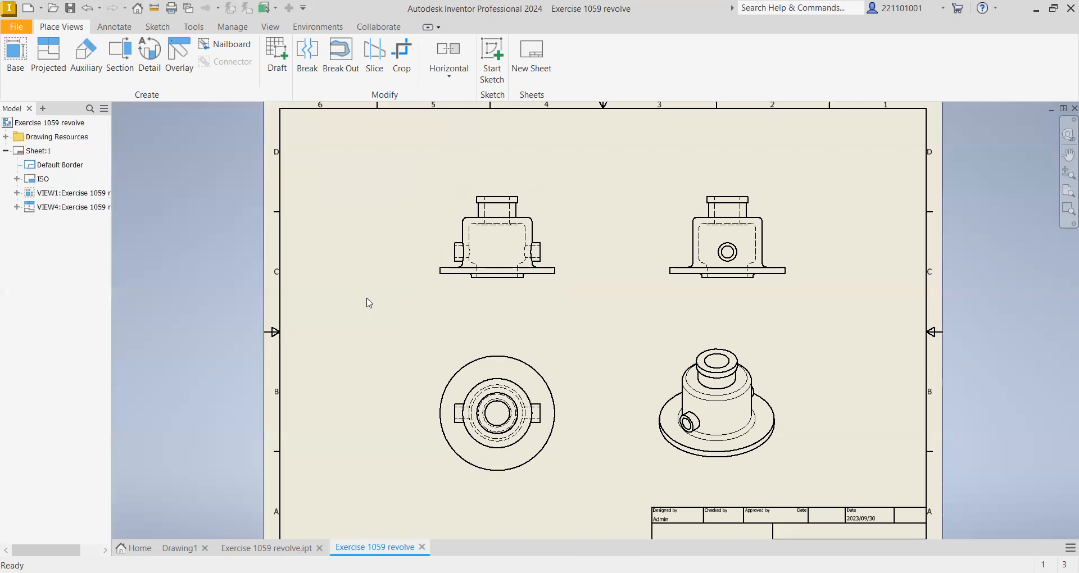
Space out the four views: front view slightly up and left, side view left, top view down, and isometric view under the side view
left_click(545, 195)
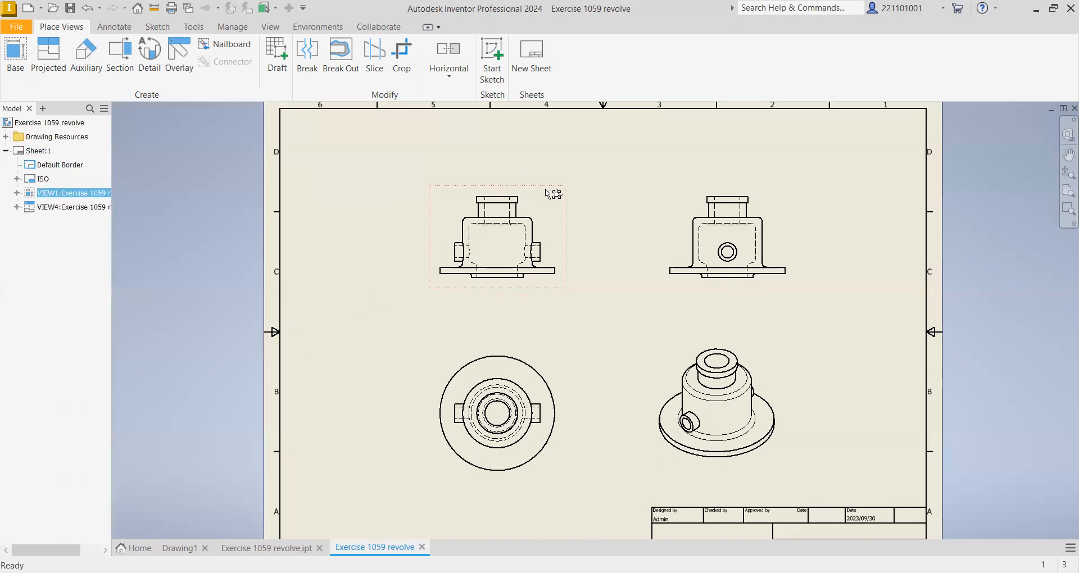
mouse_move(545, 194)
left_mouse_down()
mouse_move(541, 107)
mouse_move(554, 183)
mouse_move(495, 172)
mouse_move(448, 210)
mouse_move(385, 217)
mouse_move(422, 188)
mouse_move(461, 180)
mouse_move(551, 183)
left_mouse_up()
left_click(716, 181)
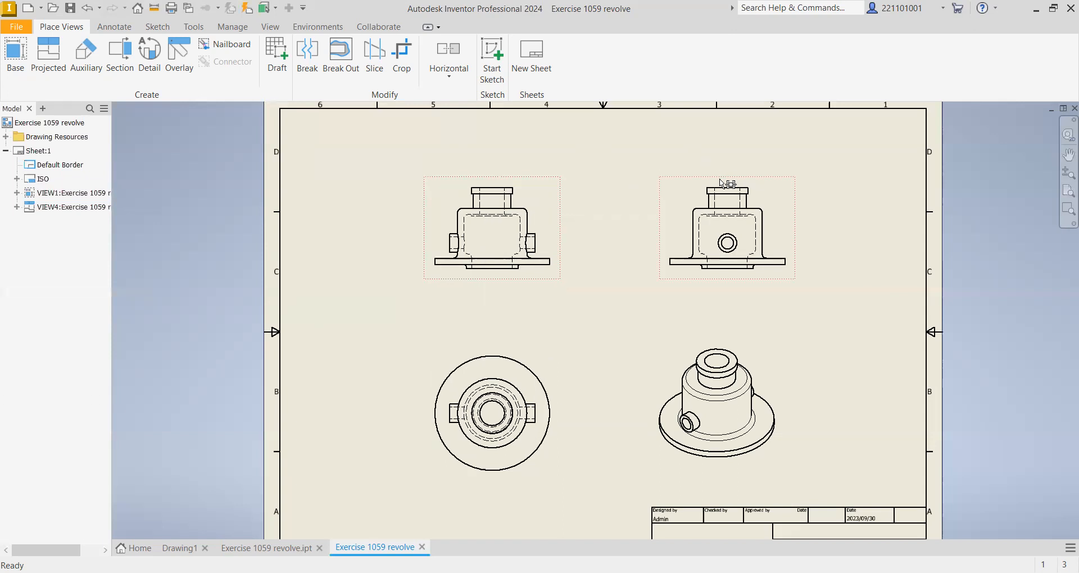
left_click_drag(714, 181, 714, 182)
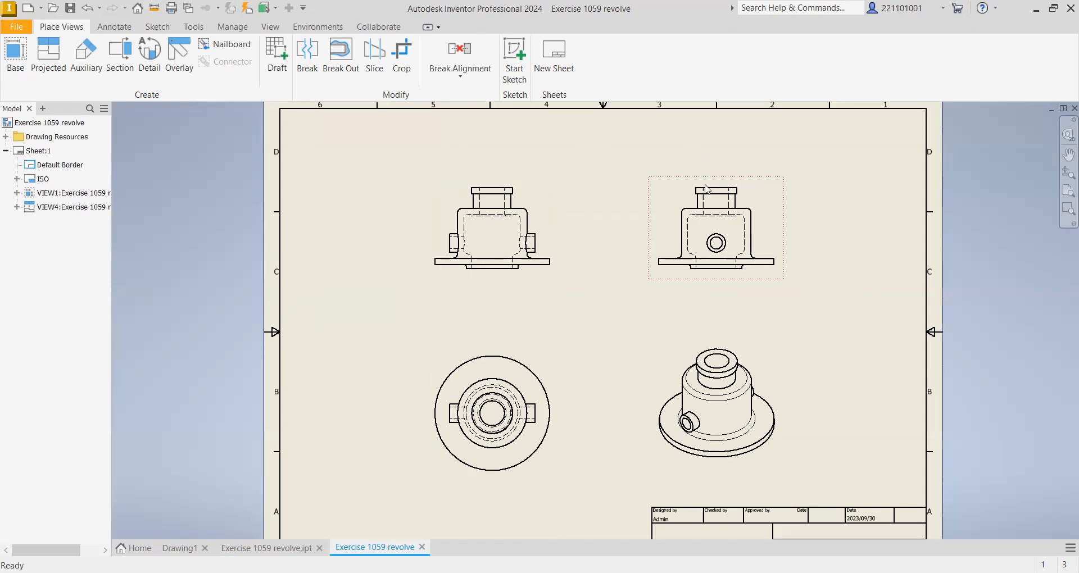
left_click(518, 353)
left_click_drag(518, 353, 523, 385)
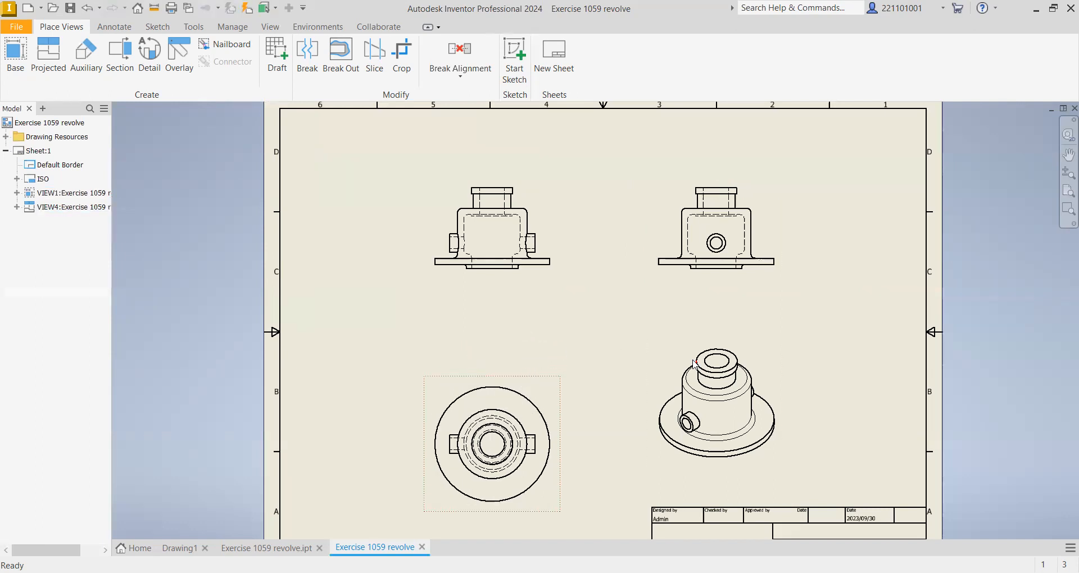
left_click(689, 339)
mouse_move(688, 340)
left_mouse_down()
mouse_move(688, 366)
mouse_move(686, 343)
left_mouse_up()
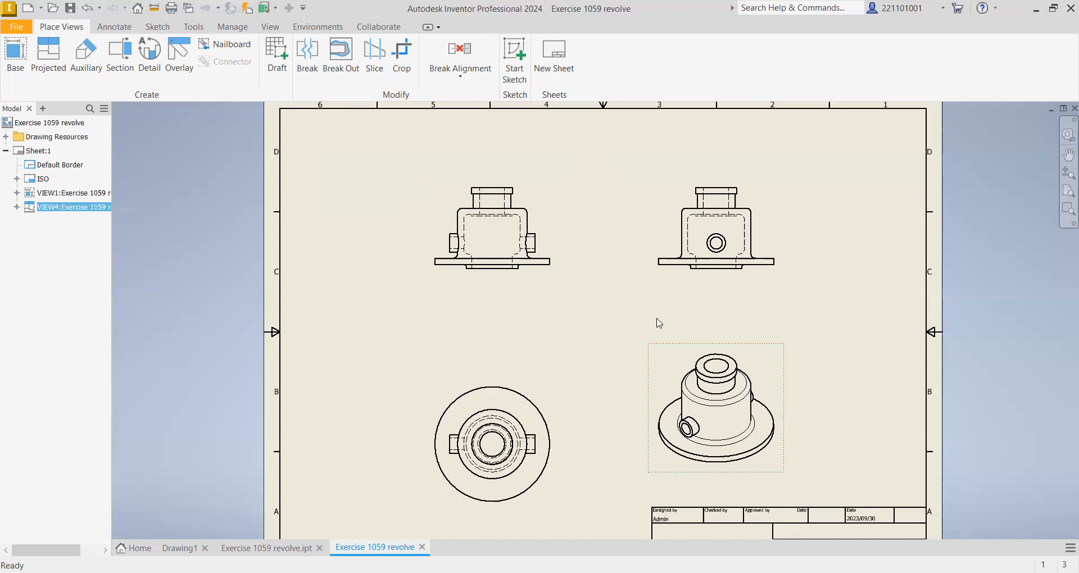
Reorient the isometric view to show the top, front and right faces, and set its style to Shaded
double_click(670, 350)
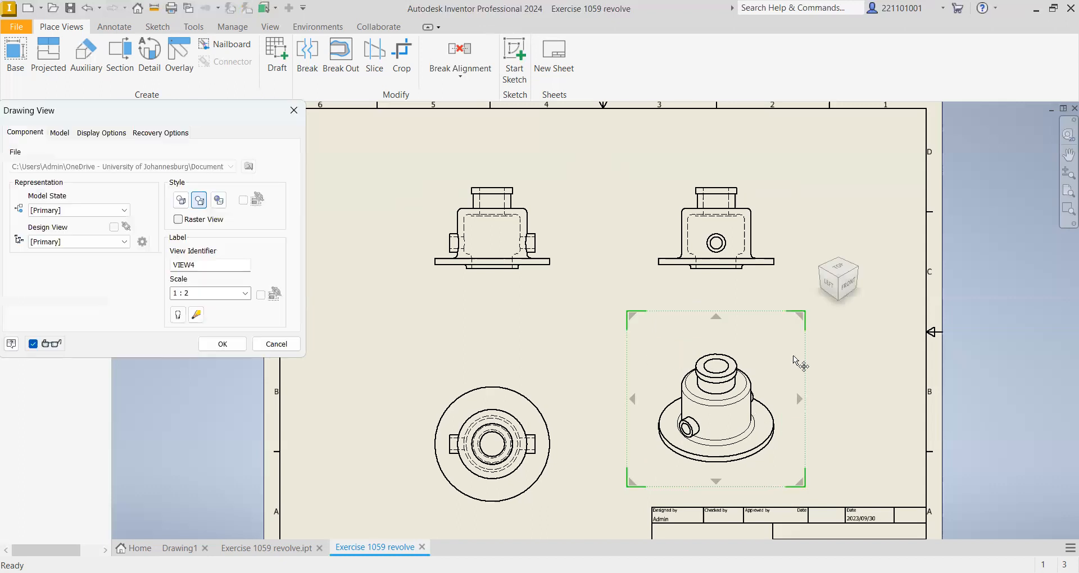
left_click(861, 277)
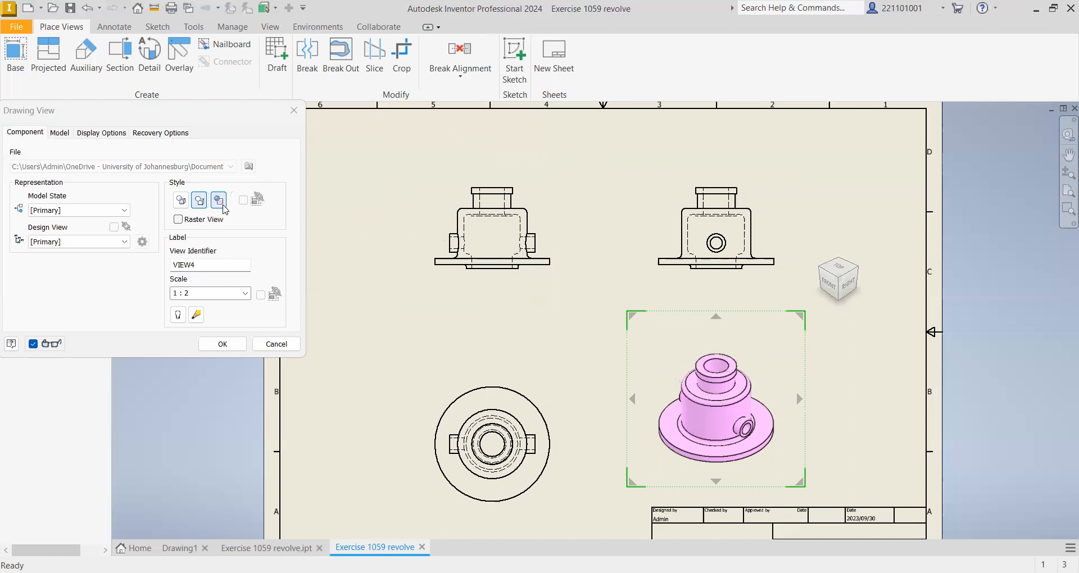
left_click(233, 349)
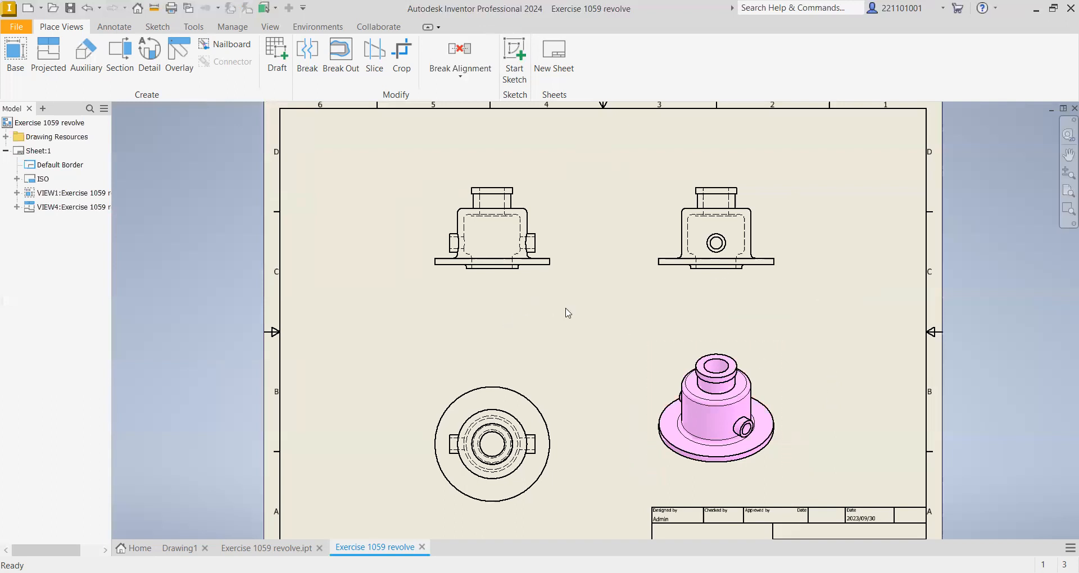
scroll(645, 313, "up", 2)
scroll(645, 314, "down", 4)
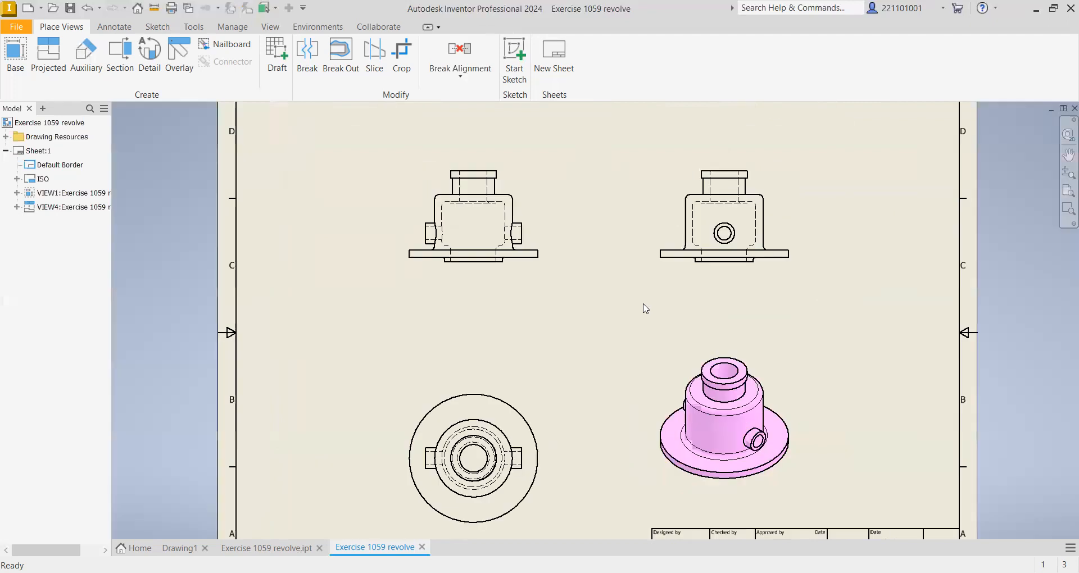
scroll(615, 506, "up", 5)
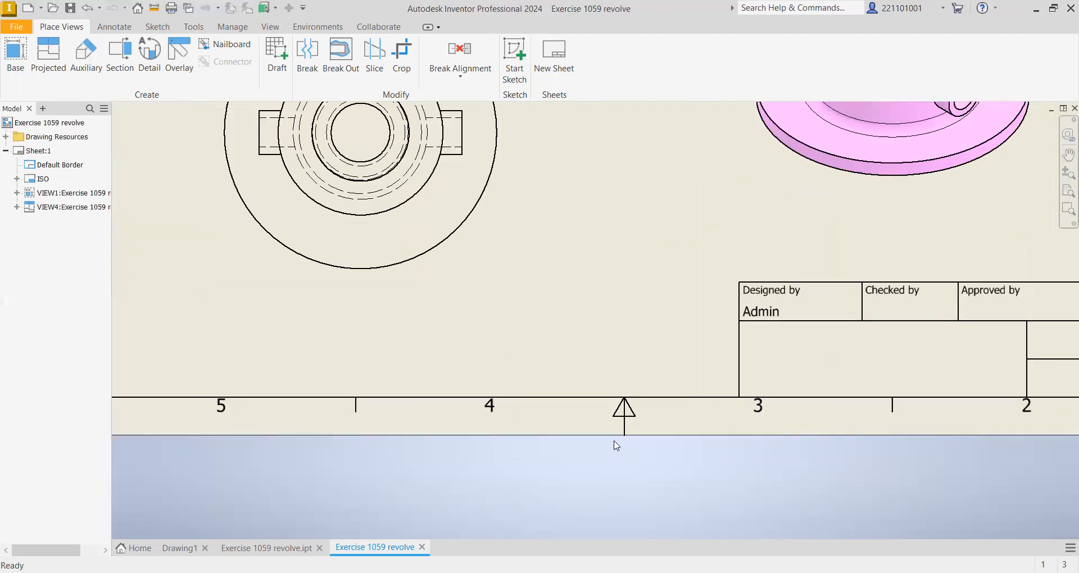
scroll(628, 384, "down", 2)
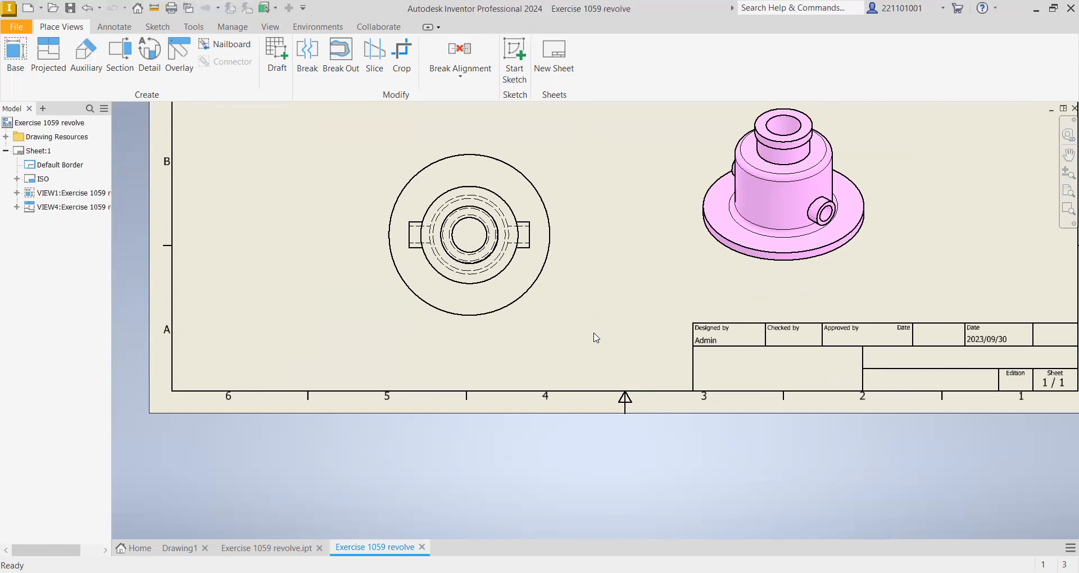
scroll(608, 365, "up", 3)
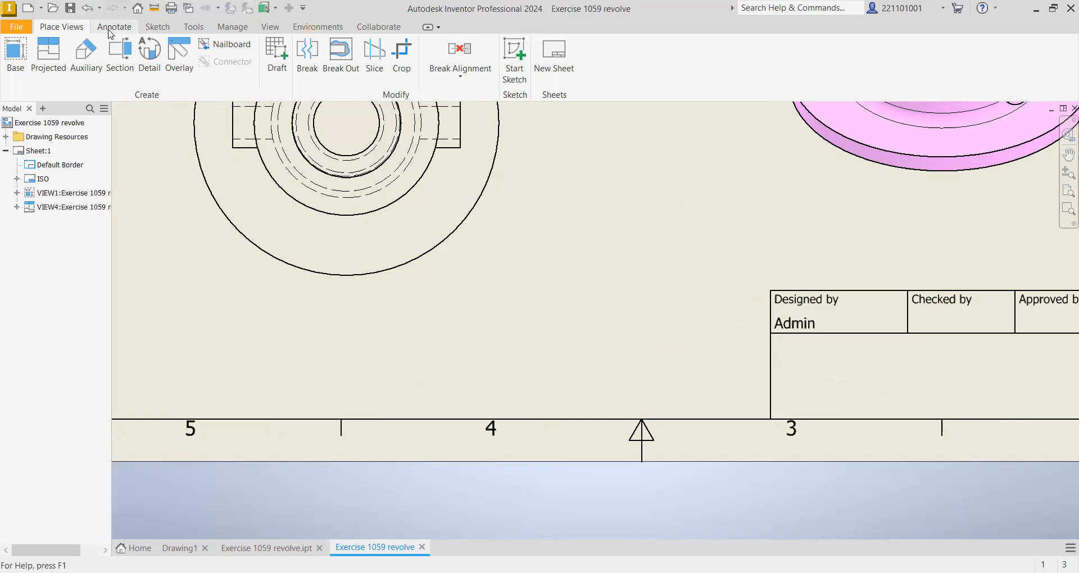
Start a sketch on the sheet beside the title block and draw a circle with a 12 mm diameter
left_click(161, 28)
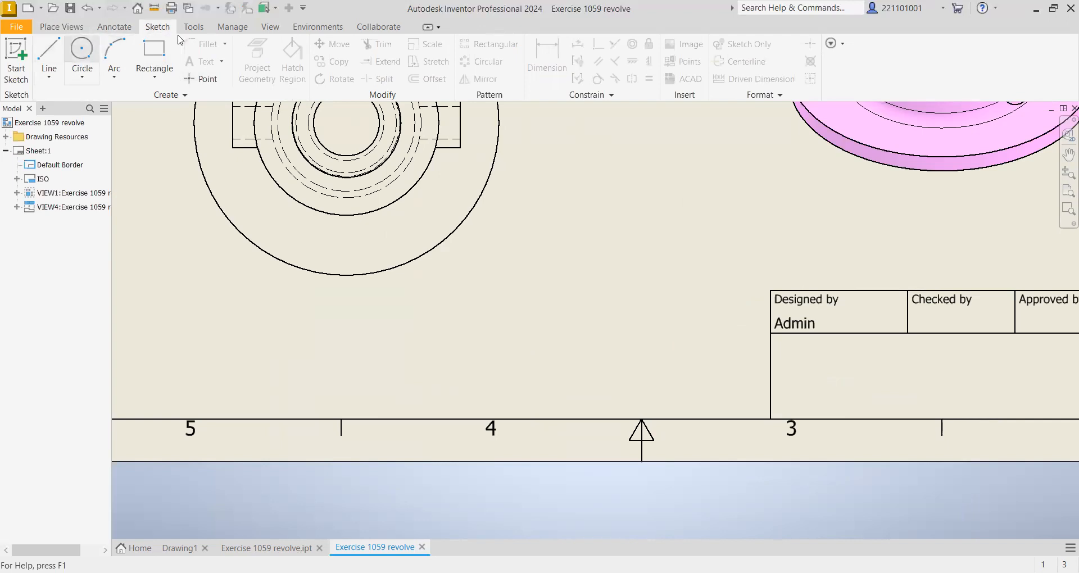
left_click(83, 54)
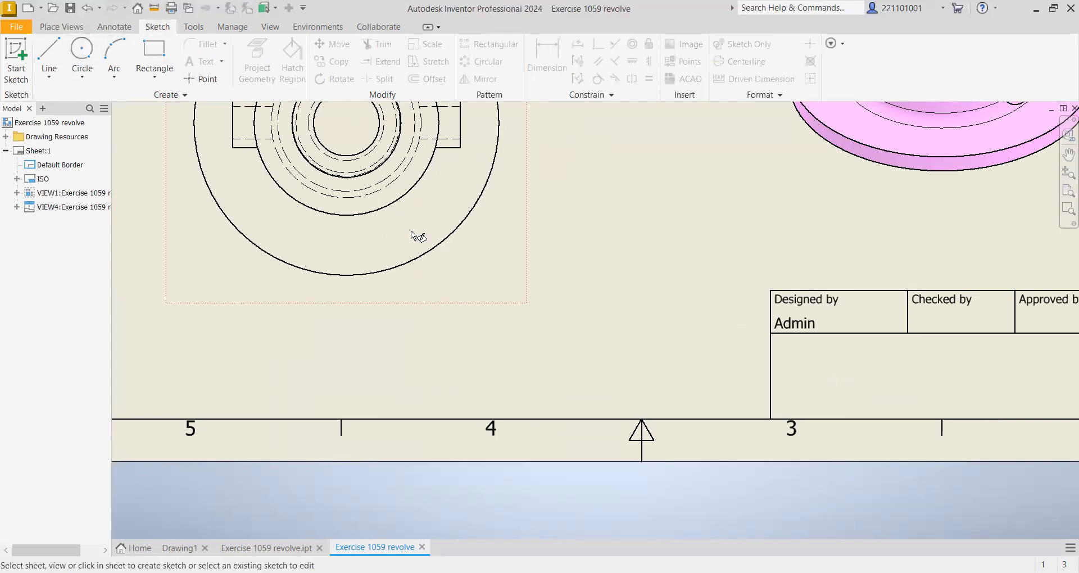
left_click(692, 342)
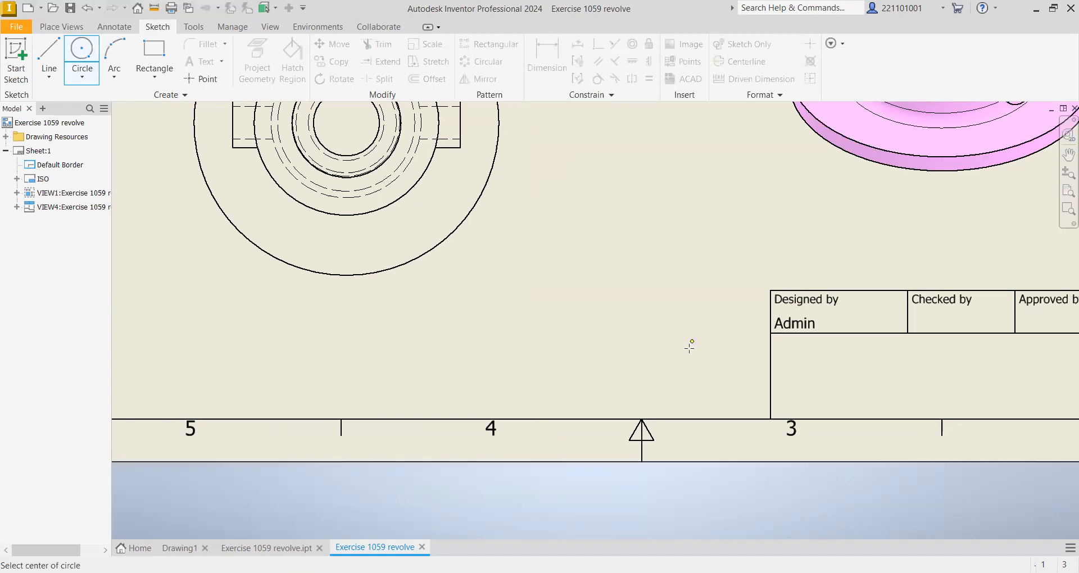
left_click(689, 348)
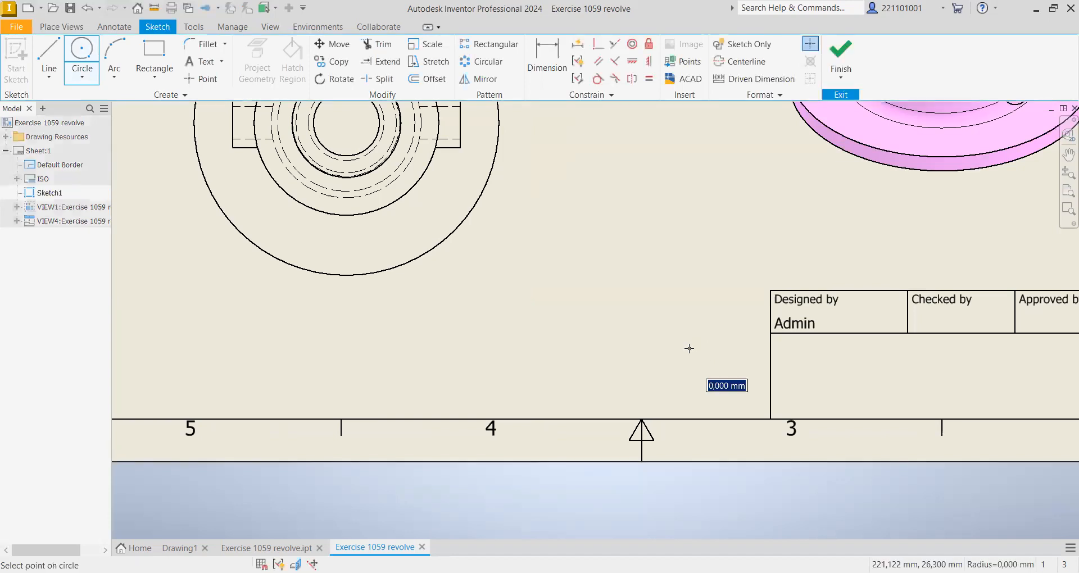
type("1")
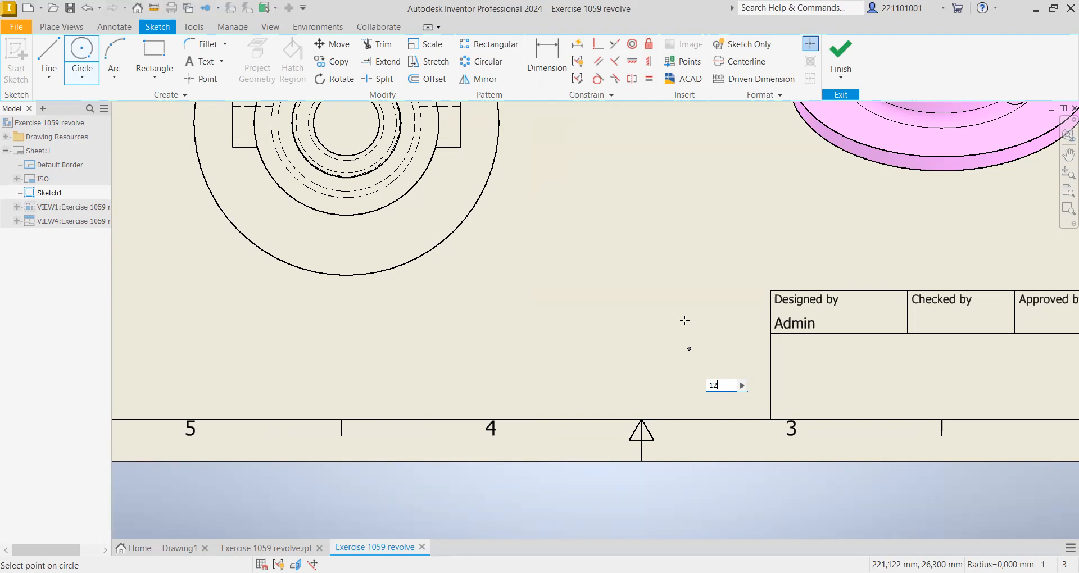
type("2")
key("Return")
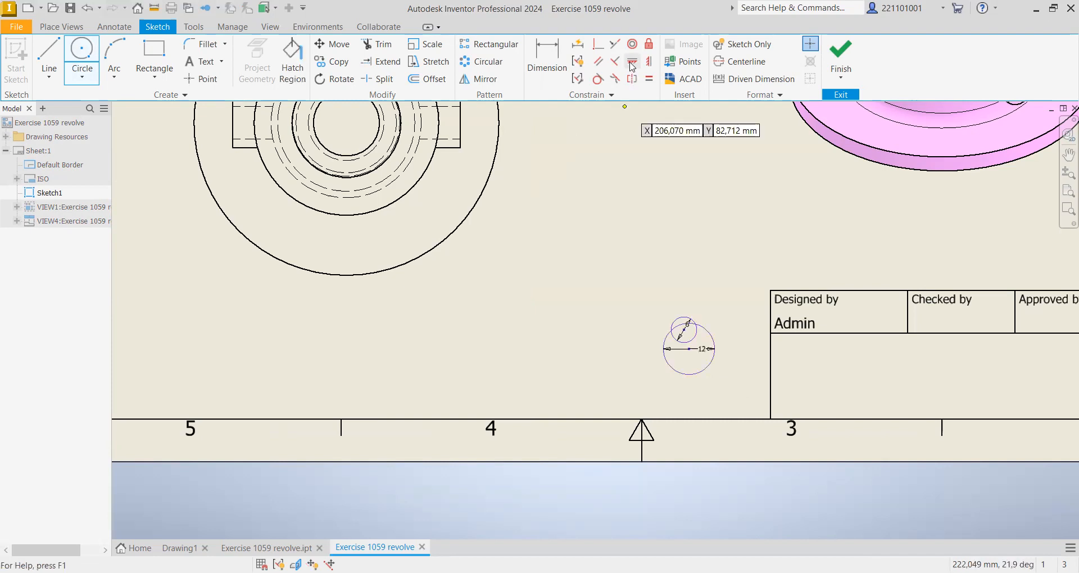
Undo the horizontal alignment of the two circles and the off-centre small circle
left_click(684, 331)
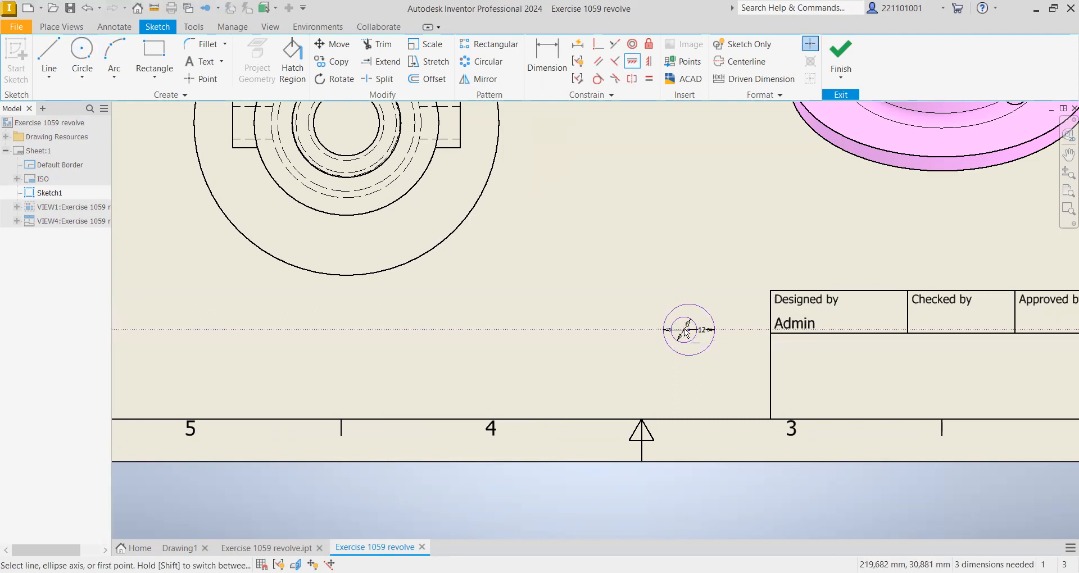
key("ctrl+z")
key("ctrl+z")
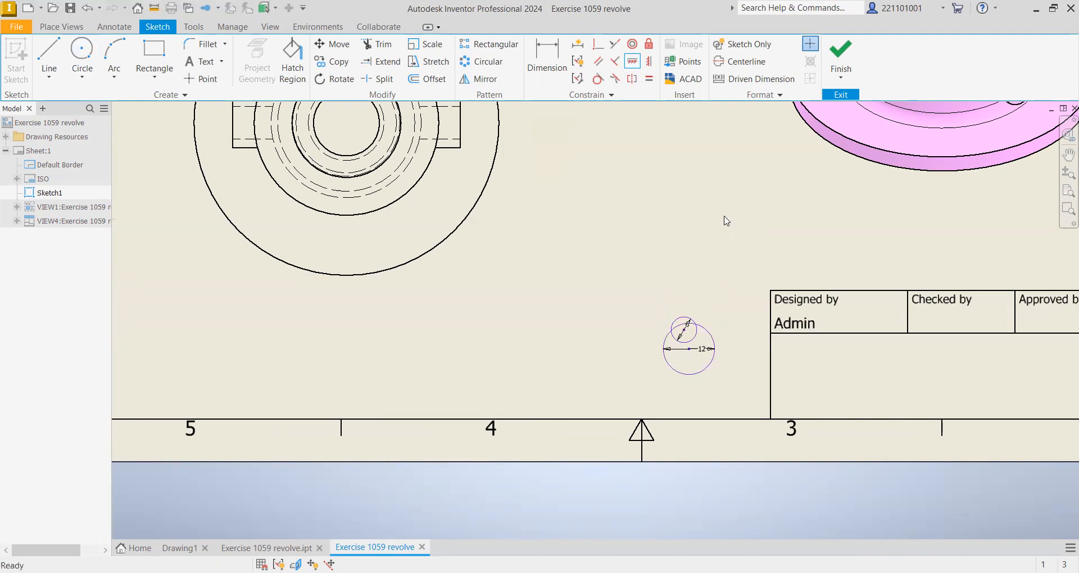
Draw a concentric 6 mm circle and, to its left, a closed trapezoid about 14 mm wide tapering to a 6 mm short side
left_click(85, 49)
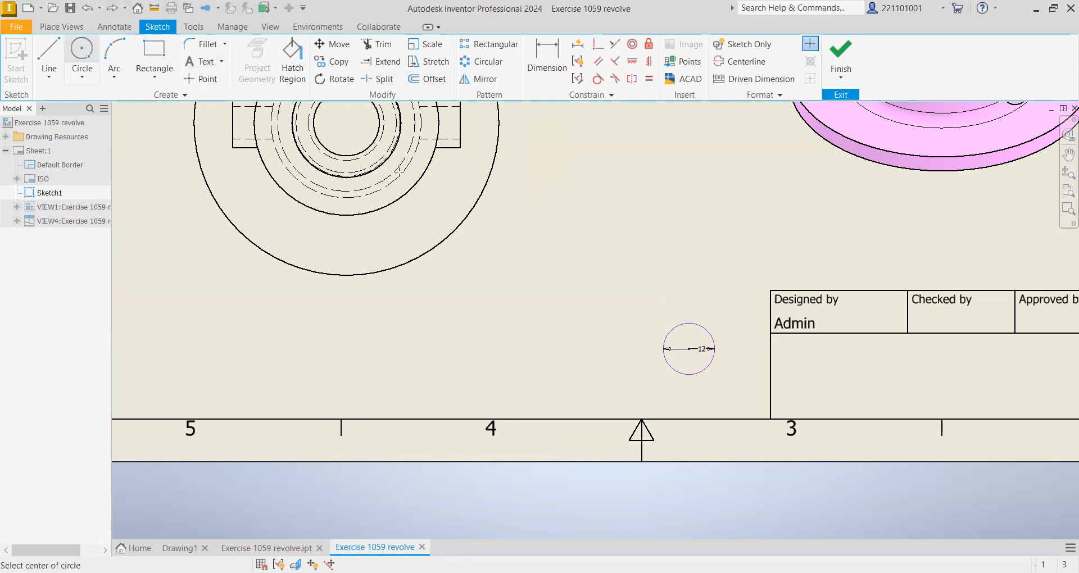
left_click(689, 348)
type("6")
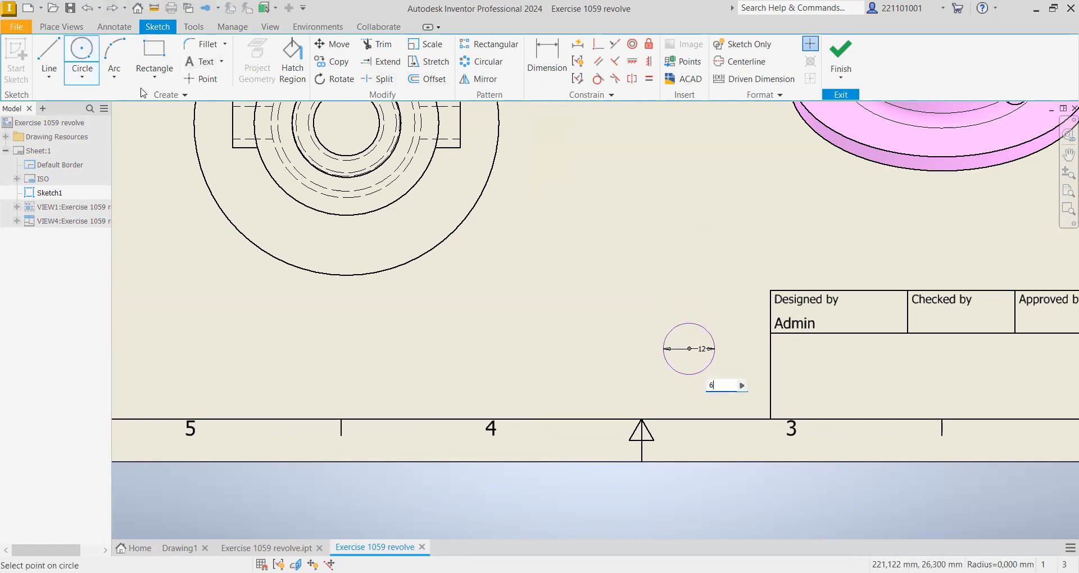
key("Return")
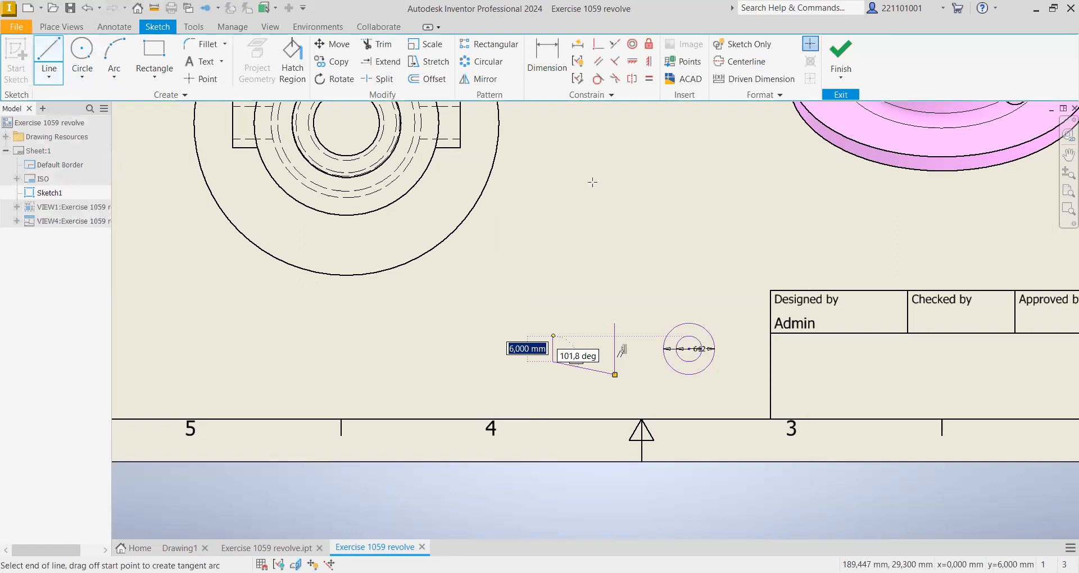
key("Return")
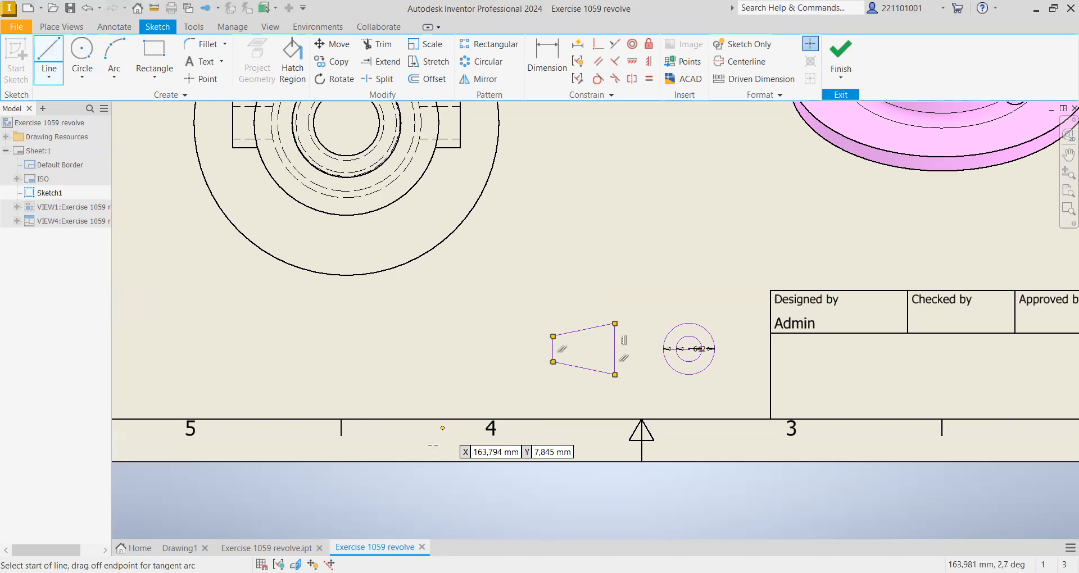
Dimension the trapezoid's width between the midpoints of its two vertical sides and set it to 12 mm
key("d")
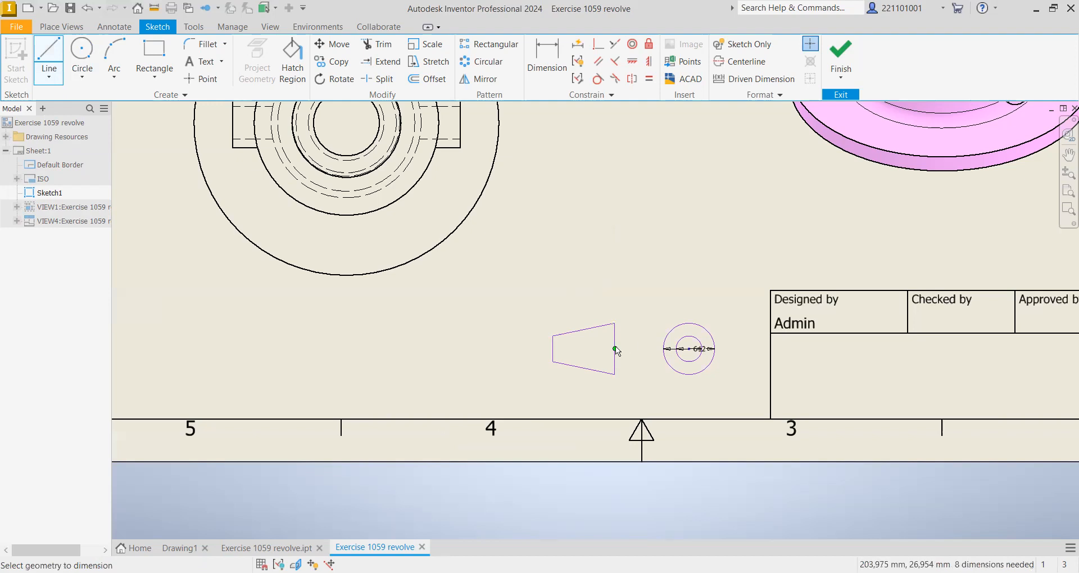
left_click(615, 348)
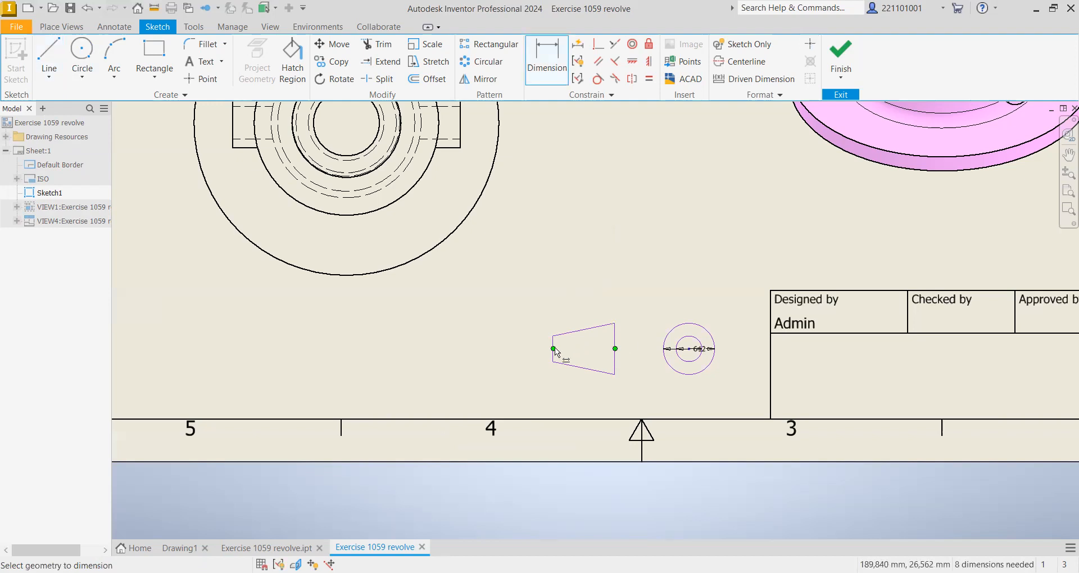
left_click(560, 344)
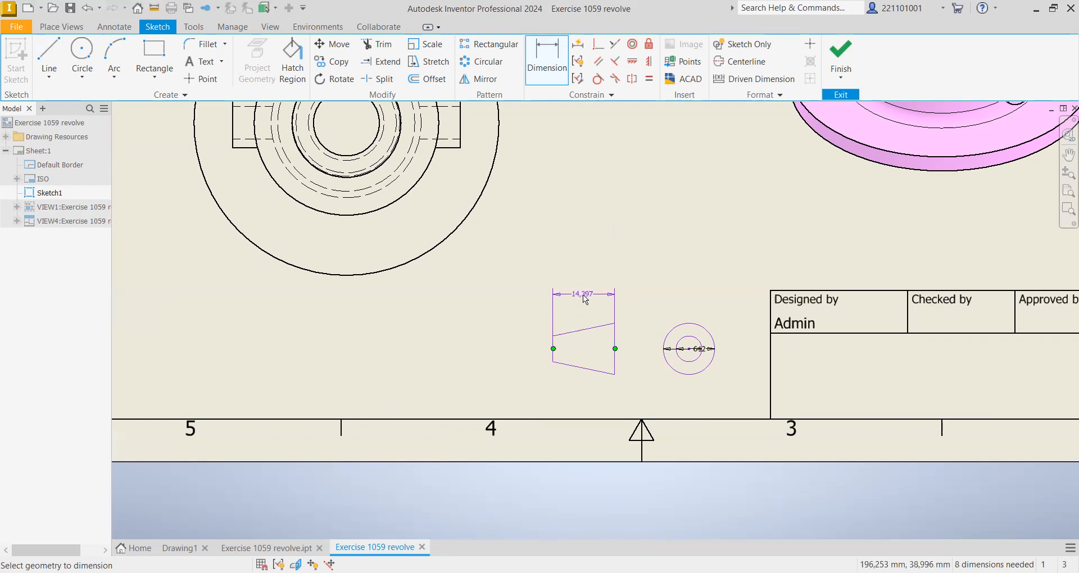
left_click(582, 297)
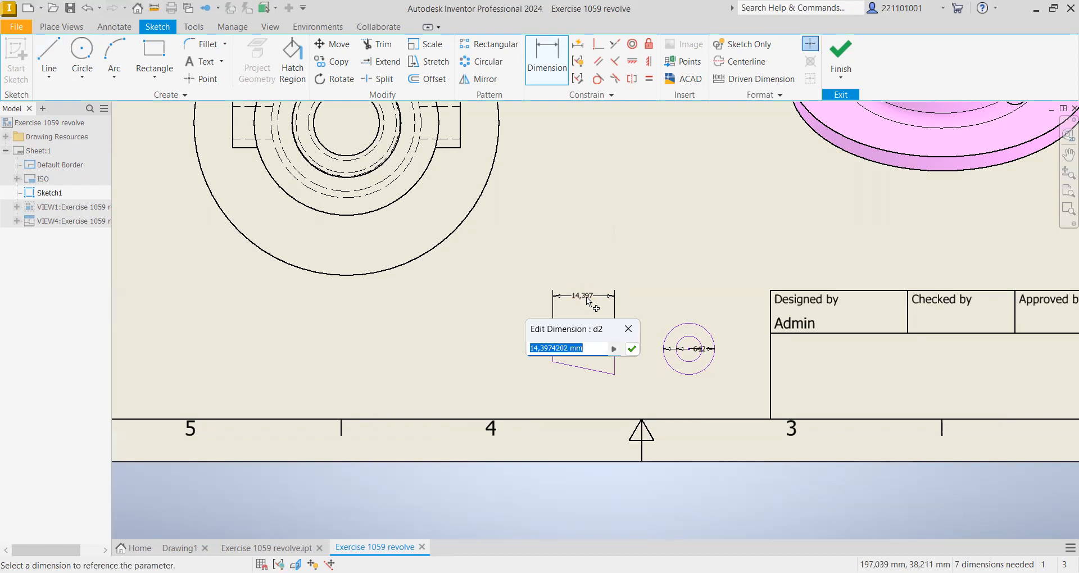
type("12")
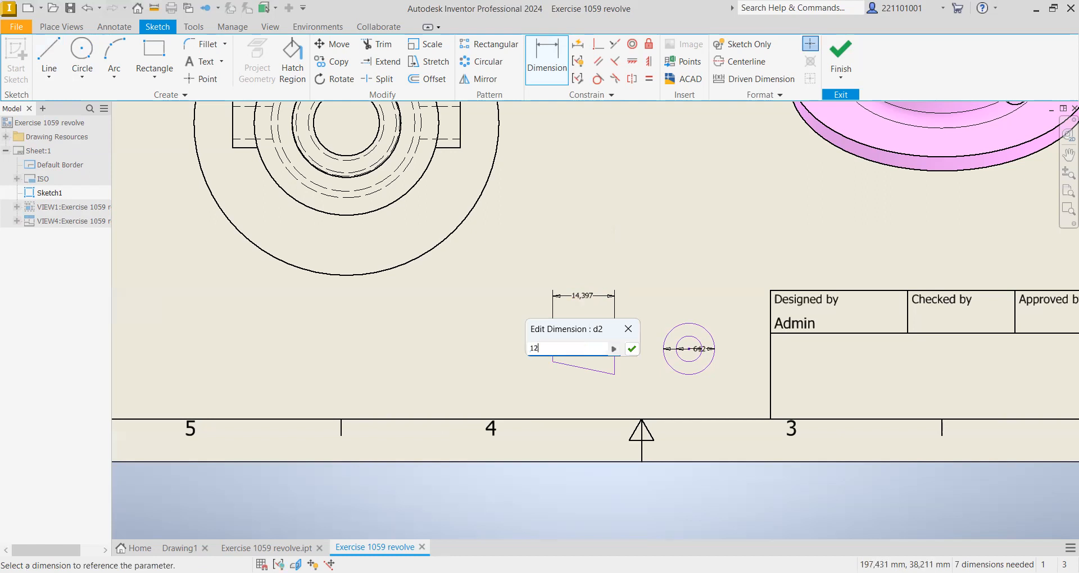
key("Return")
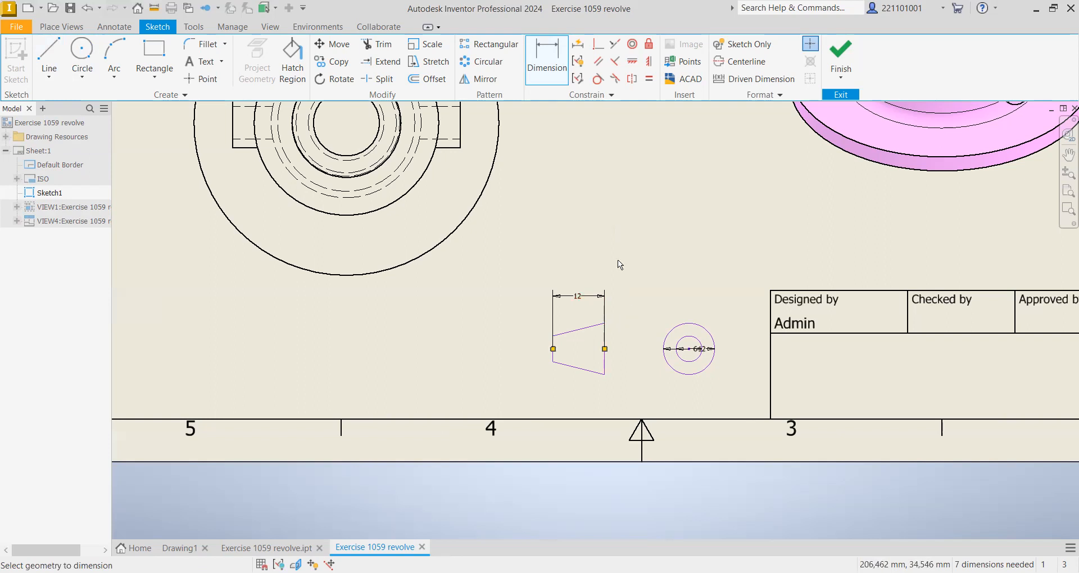
Set the distance from the trapezoid's long side to the circles' centre to 18 mm and finish the sketch
left_click(604, 349)
left_click(689, 349)
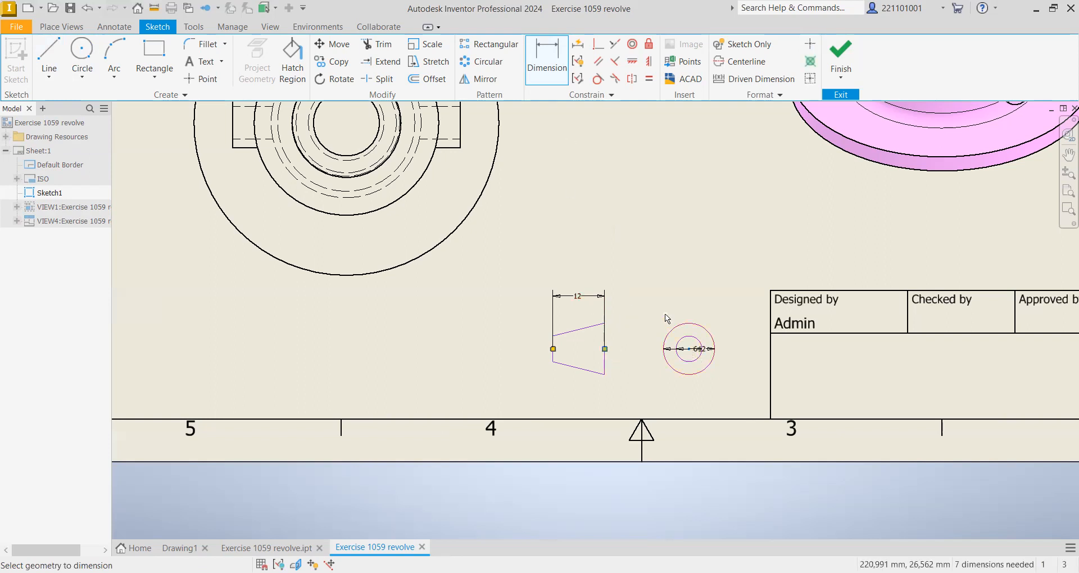
left_click(648, 295)
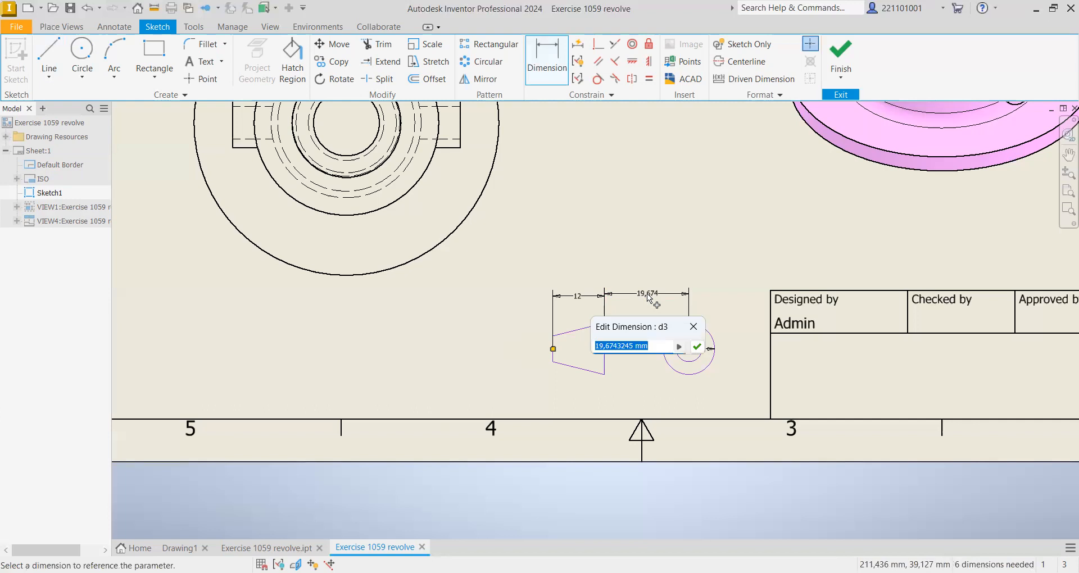
type("18")
key("Return")
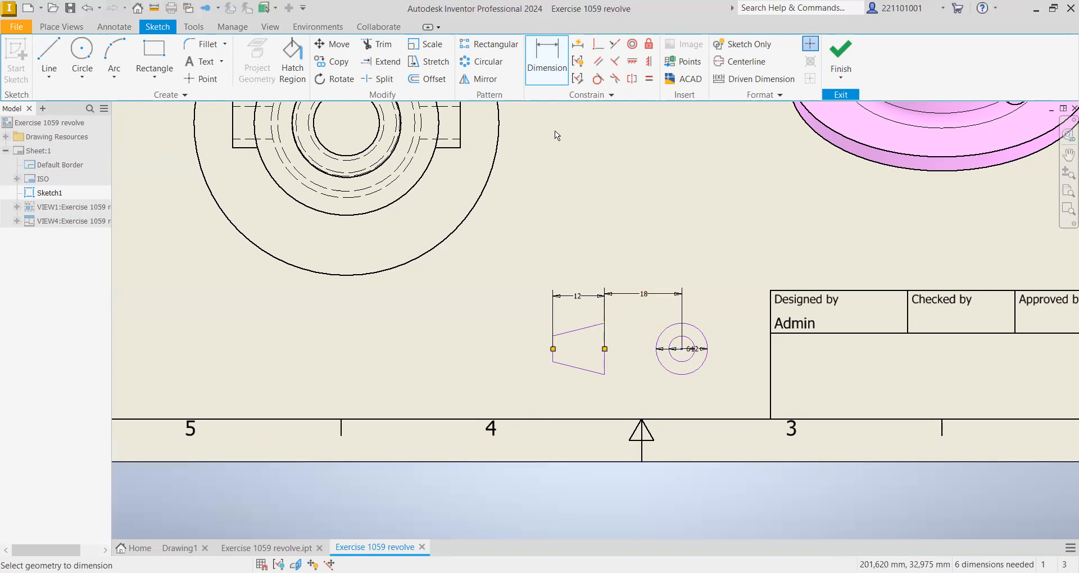
left_click(855, 59)
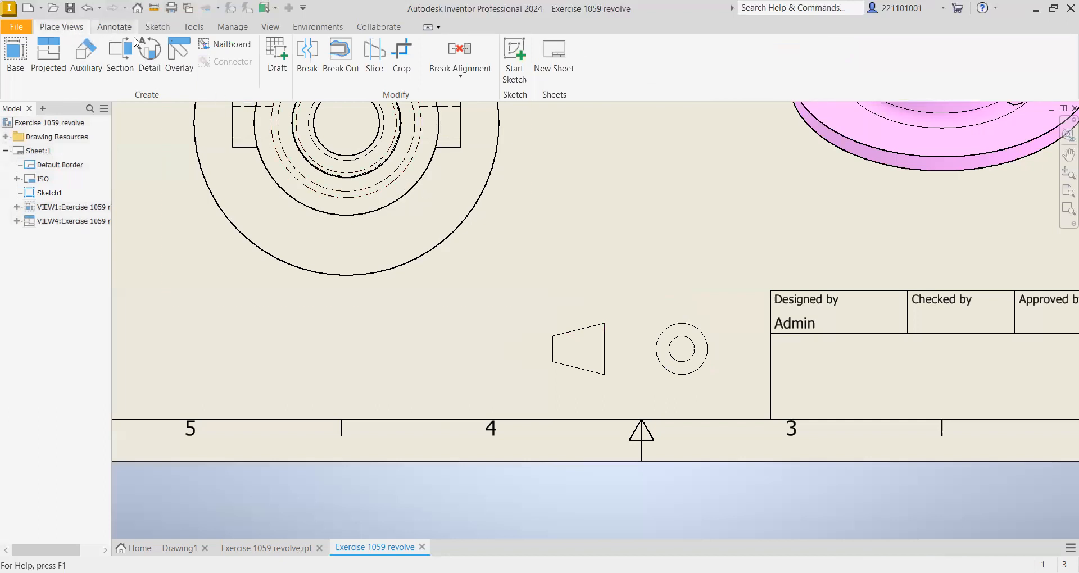
Add a center mark to the outer circle of the projection symbol
left_click(114, 27)
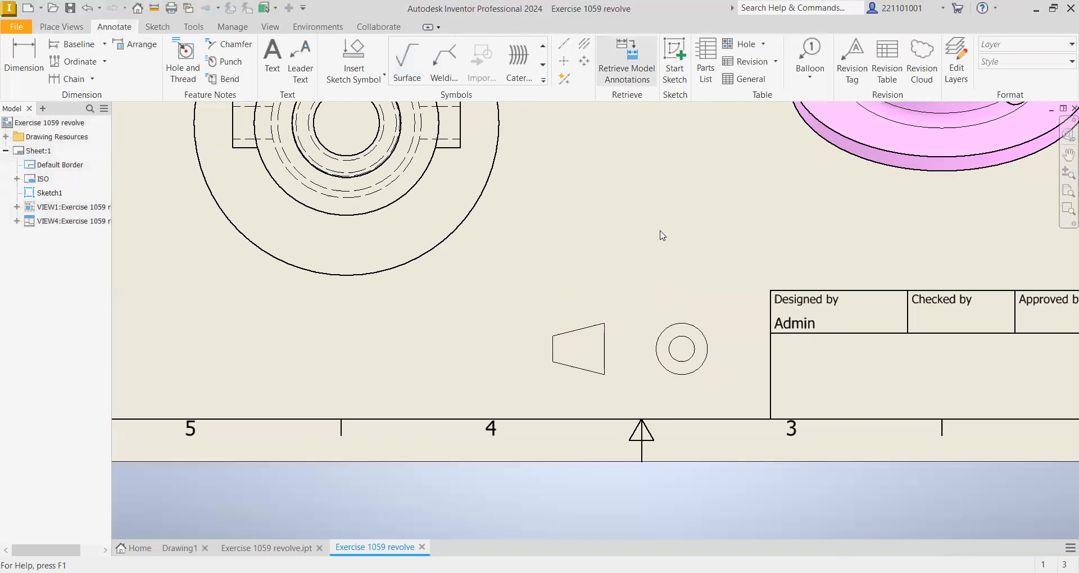
left_click(565, 62)
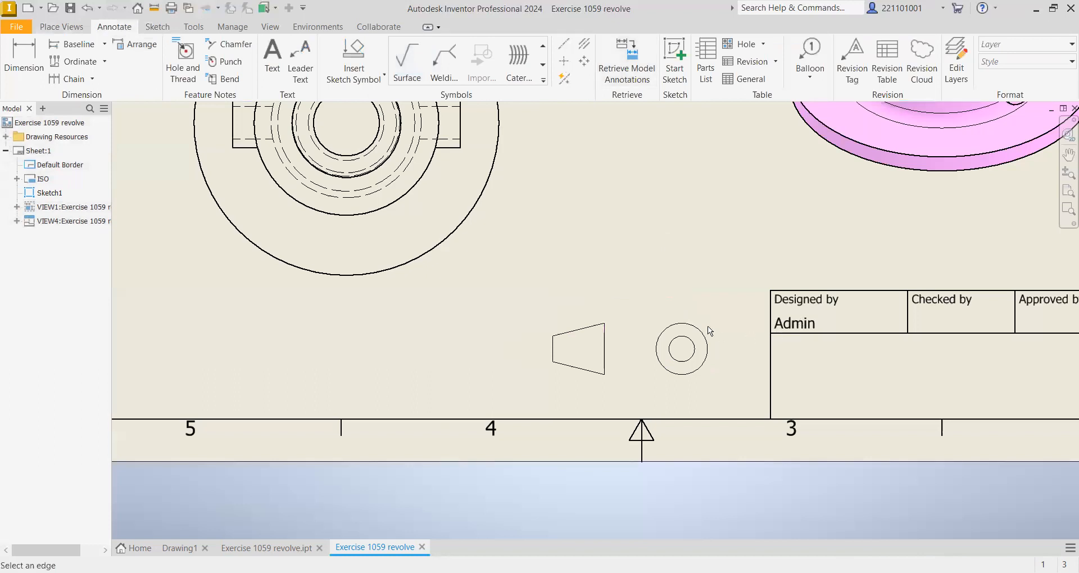
key("Escape")
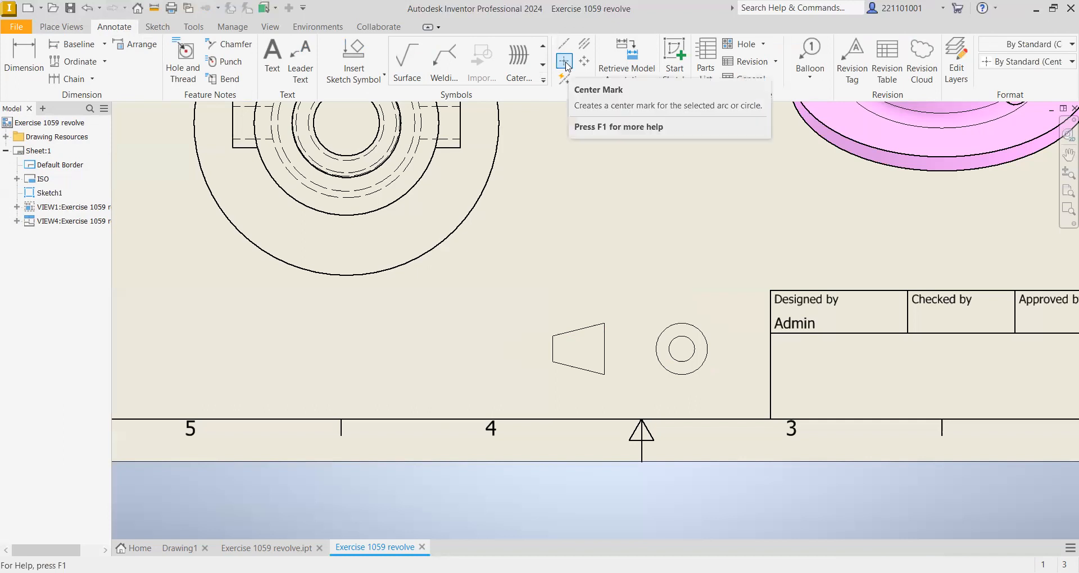
left_click(685, 324)
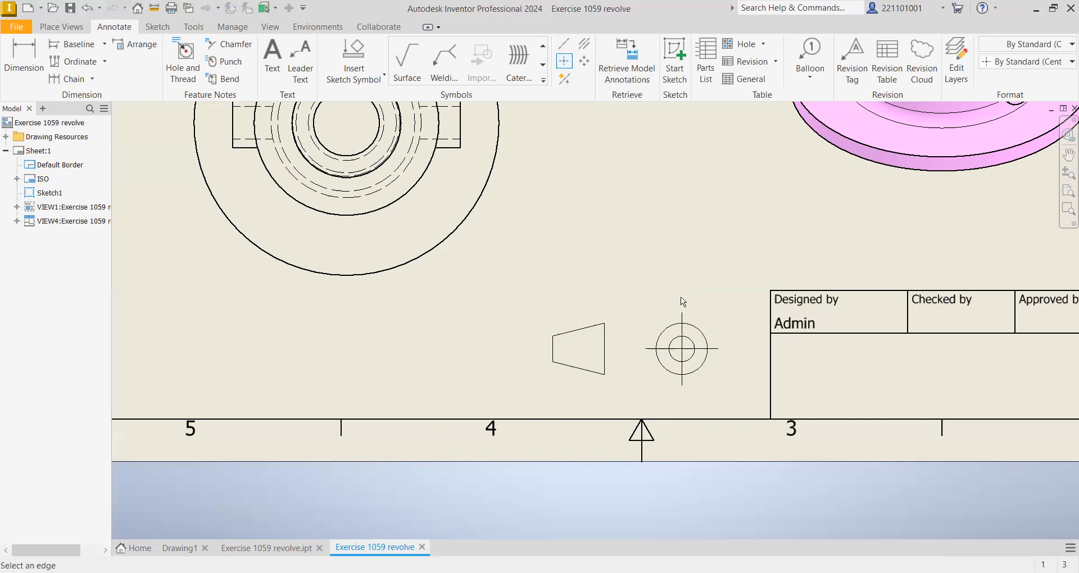
Add a bisecting centerline between the two slanted edges of the trapezoid
left_click(585, 43)
left_click(579, 331)
left_click(579, 368)
key("Escape")
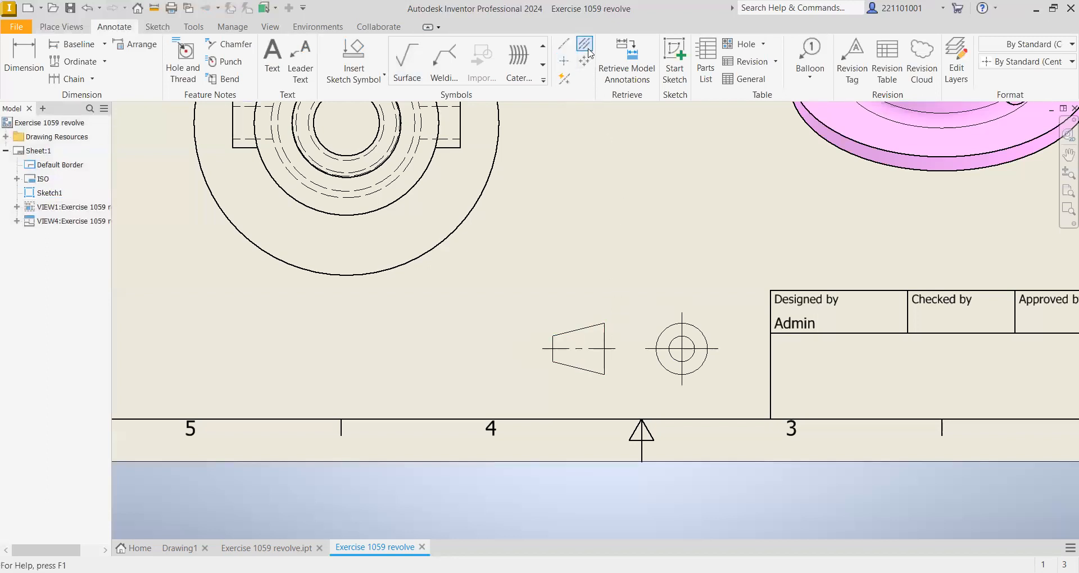
Add a horizontal centerline linking the trapezoid's long side to the circles' center mark
left_click(585, 45)
left_click(605, 349)
right_click(673, 283)
left_click(688, 285)
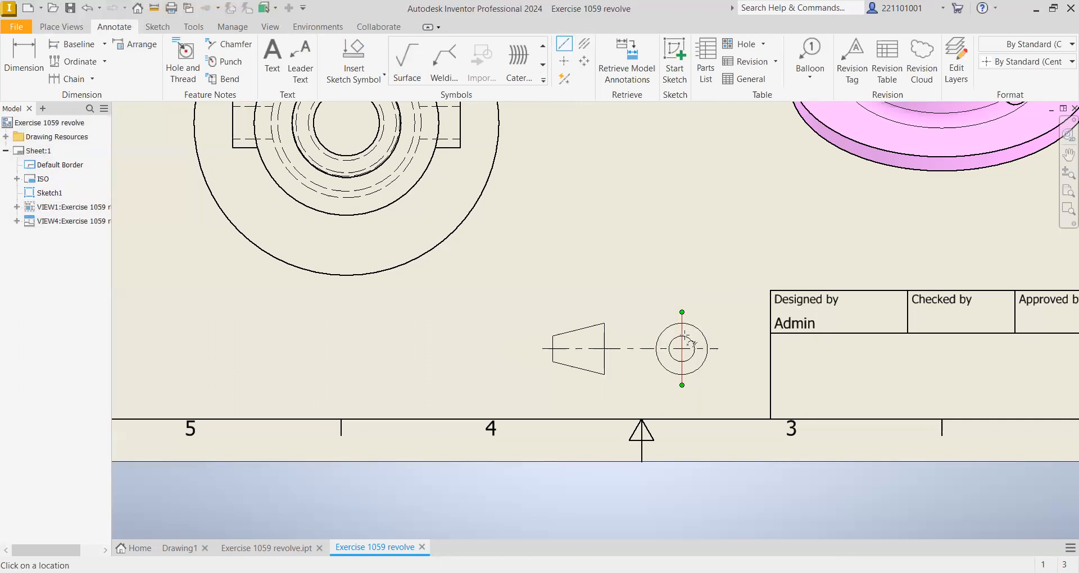
right_click(635, 202)
left_click(598, 203)
Shift the projection symbol sketch very slightly to the right
mouse_move(701, 330)
left_mouse_down()
mouse_move(635, 290)
mouse_move(616, 313)
mouse_move(675, 309)
mouse_move(702, 328)
left_mouse_up()
left_click(678, 298)
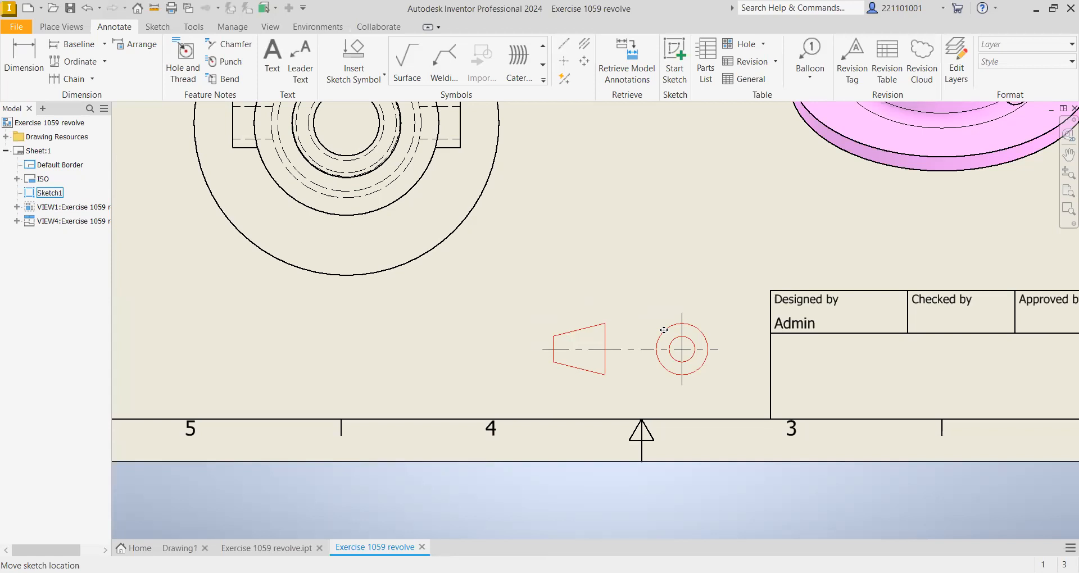
left_click(640, 332)
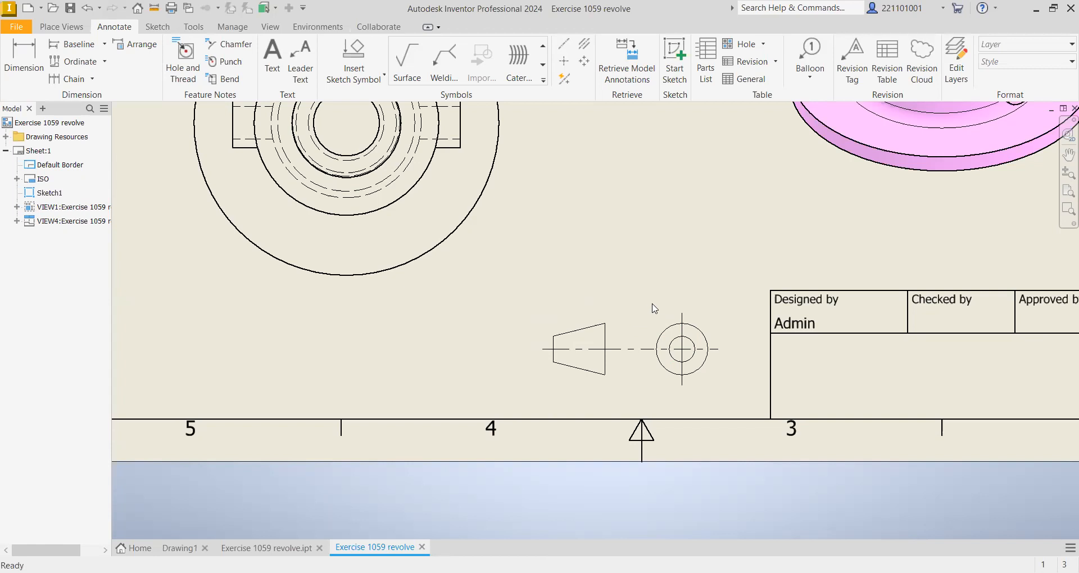
Dimension the overall width of the top collar in the front view, placing the dimension above the view
left_click(1069, 154)
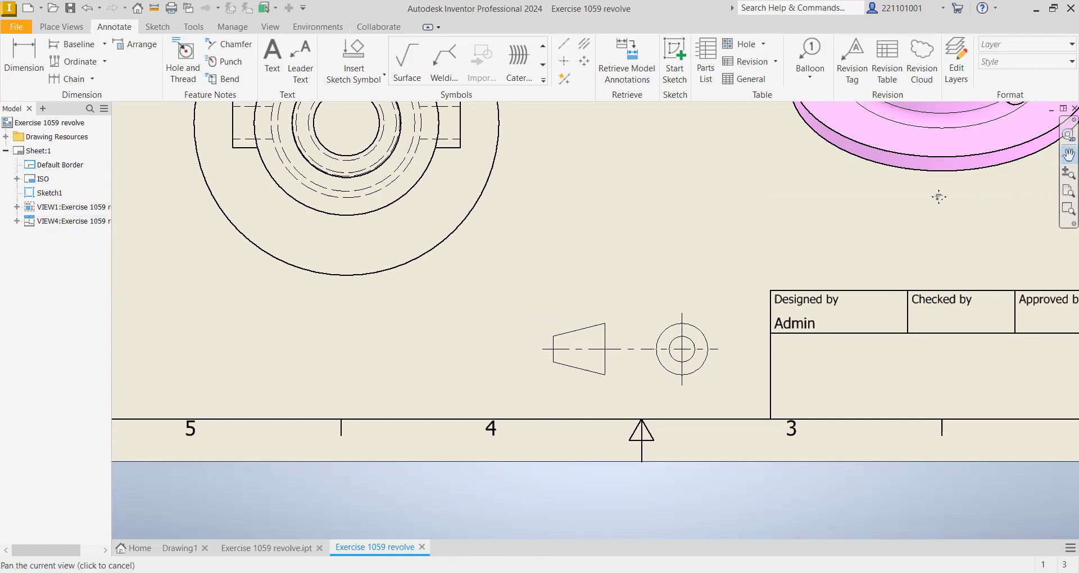
left_click(1065, 176)
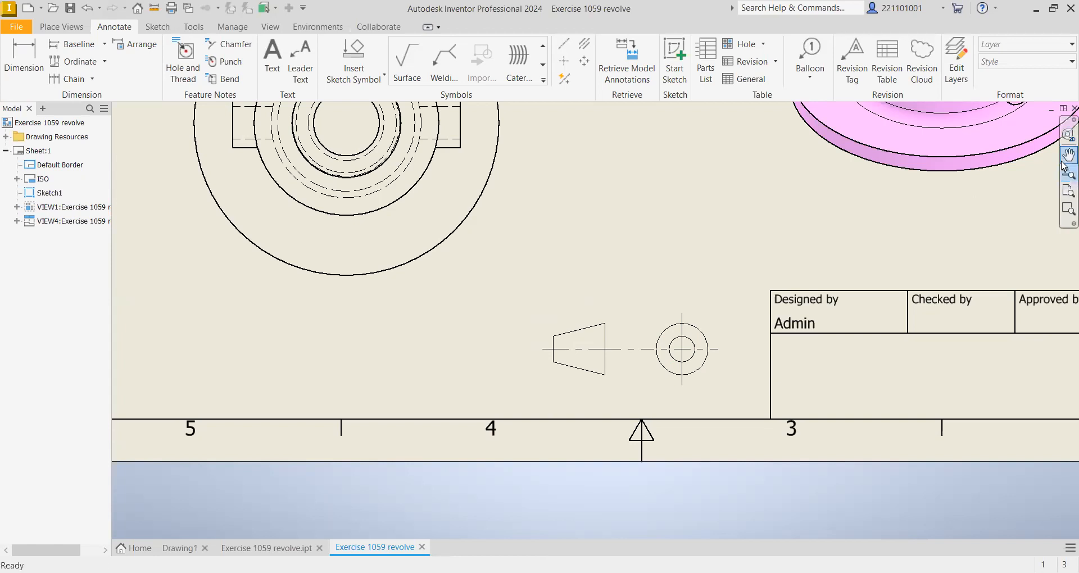
left_click(1064, 190)
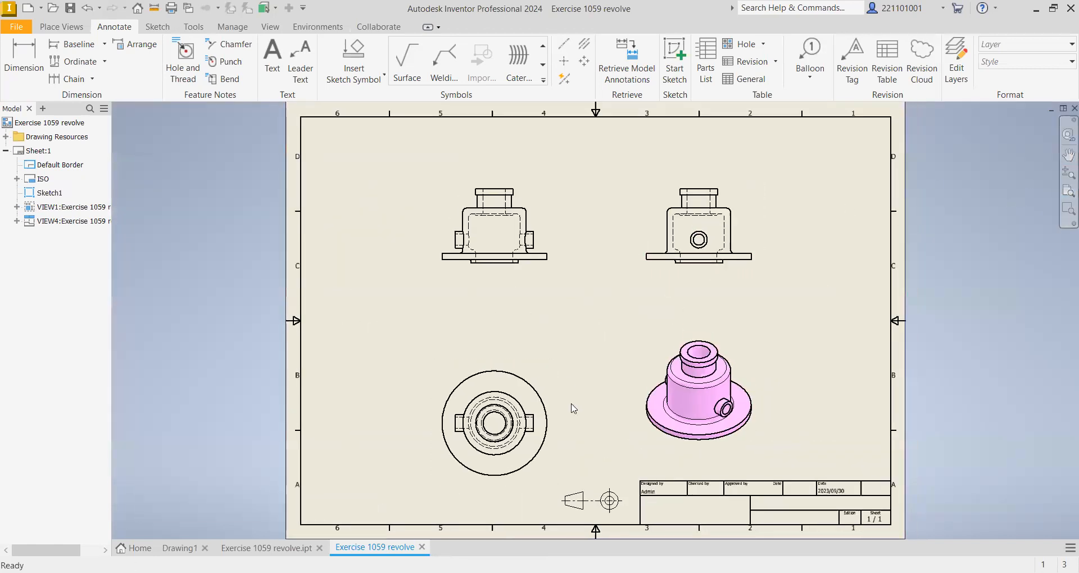
key("d")
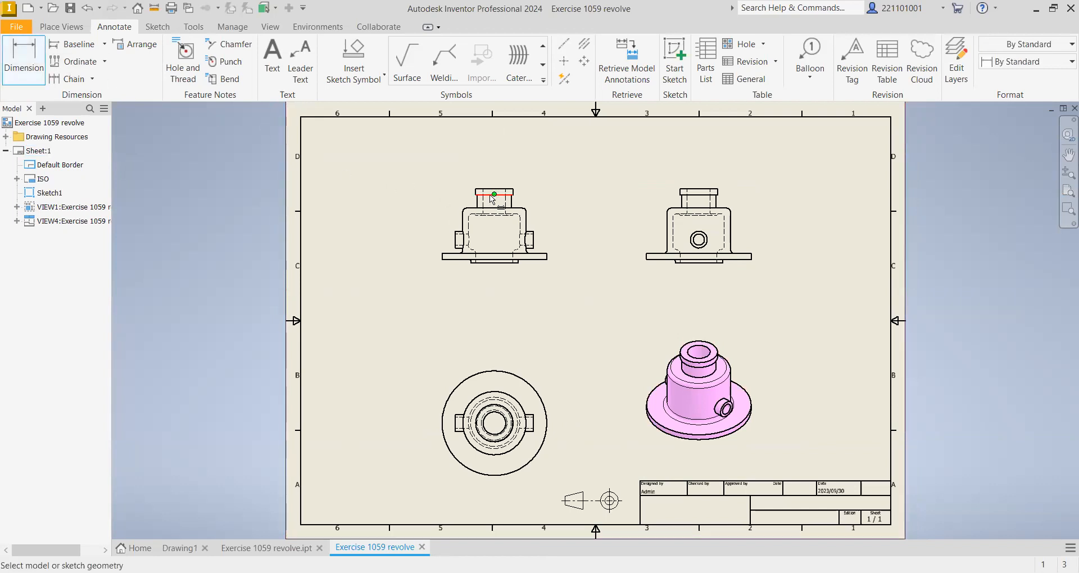
scroll(489, 195, "up", 3)
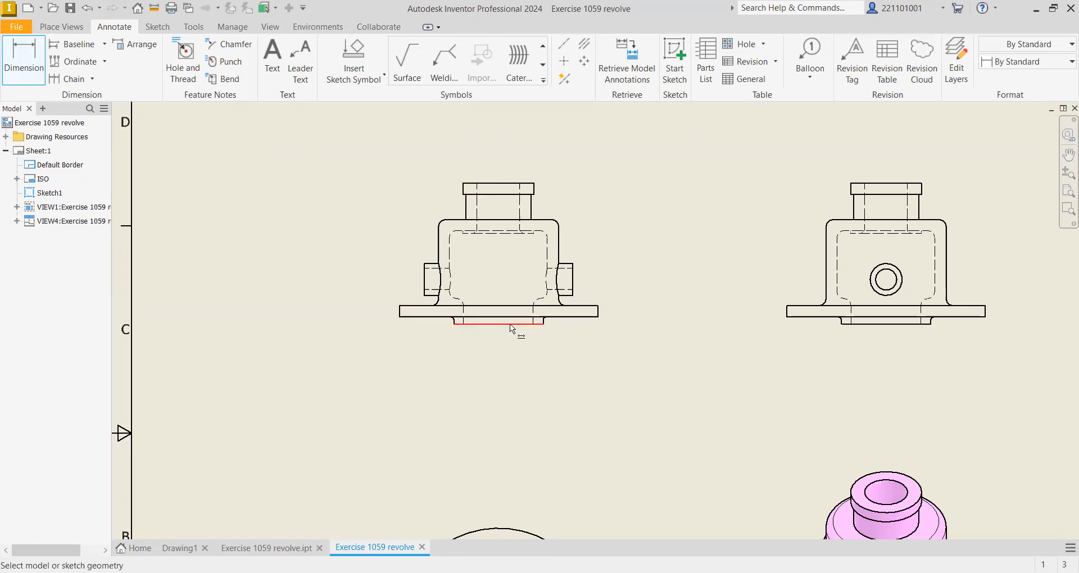
left_click(466, 186)
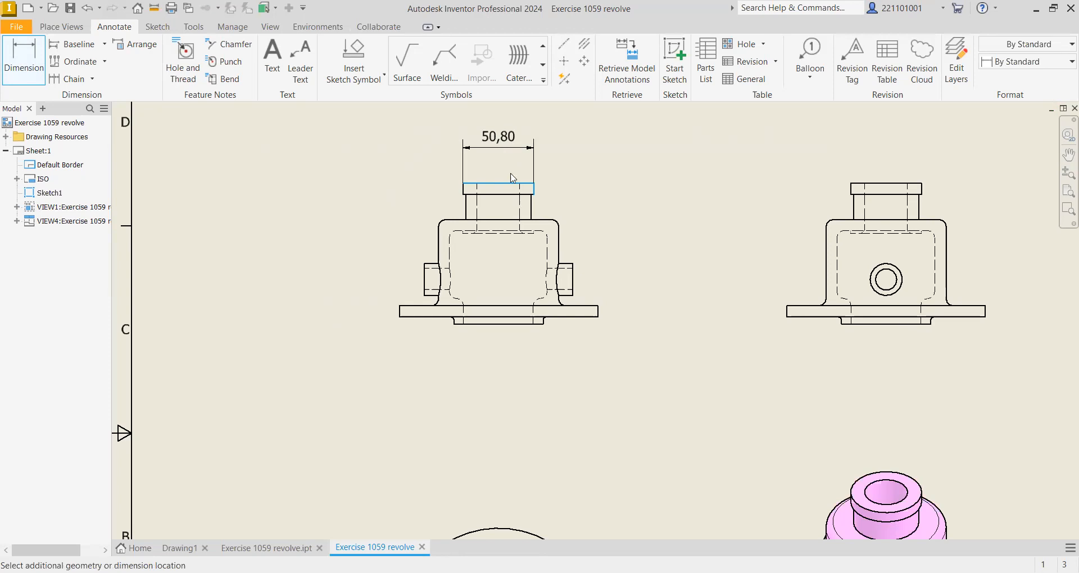
left_click(508, 163)
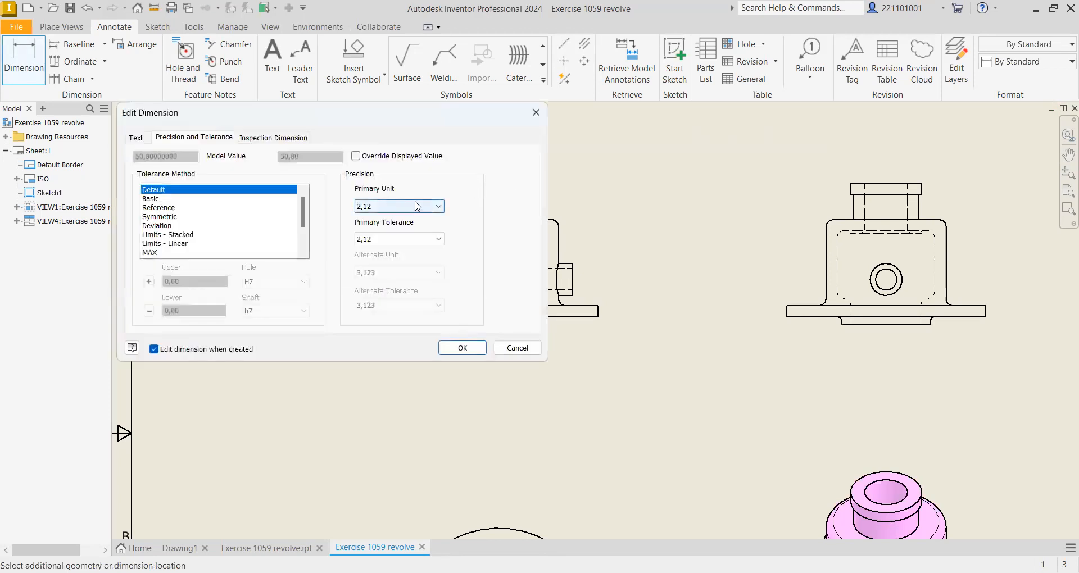
Set the primary unit precision of the front view's collar width dimension to 0
left_click(417, 206)
left_click(180, 159)
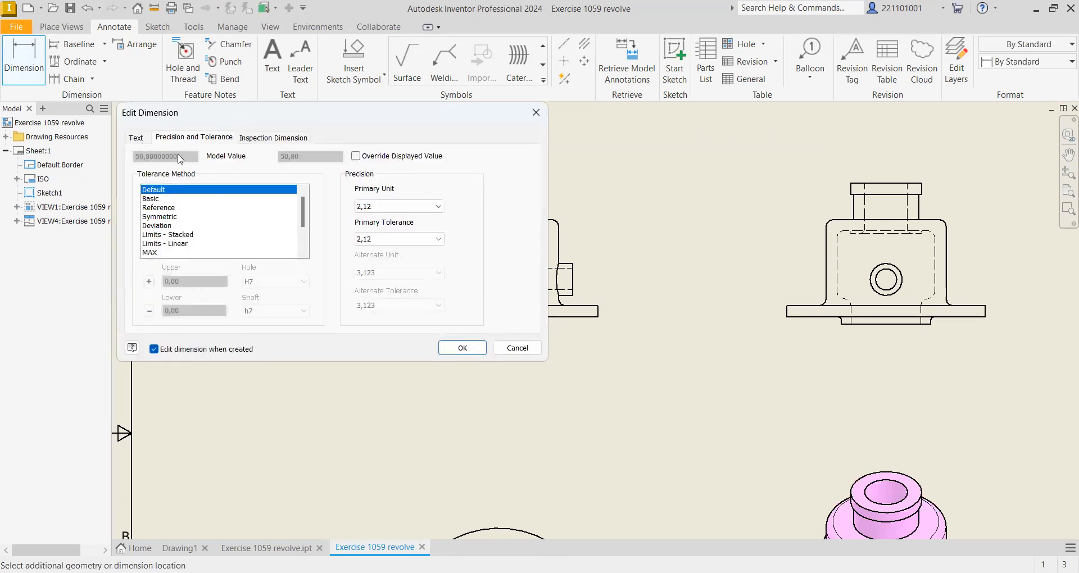
left_click(136, 141)
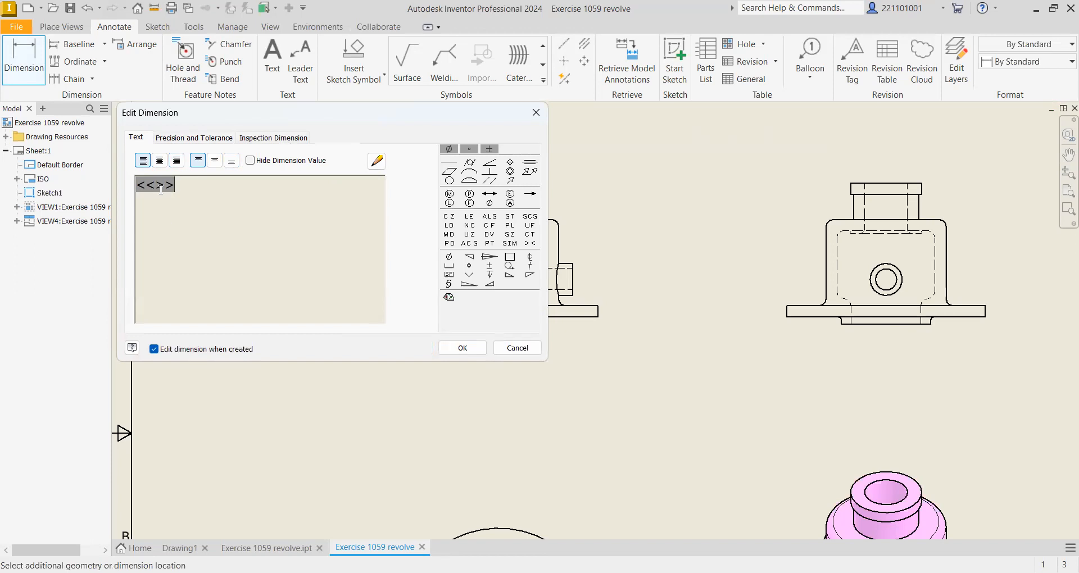
left_click(174, 141)
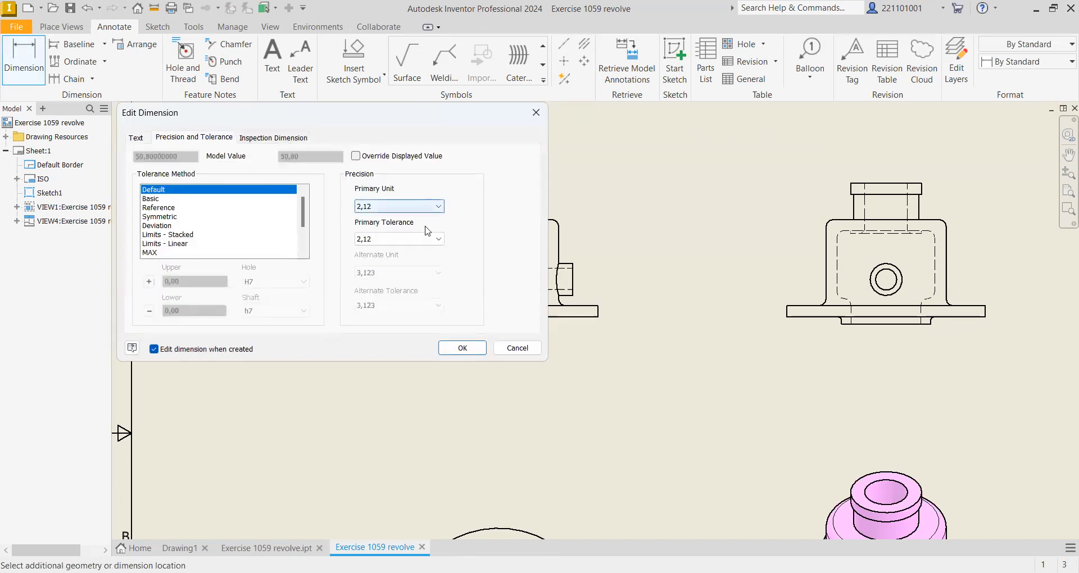
left_click(430, 207)
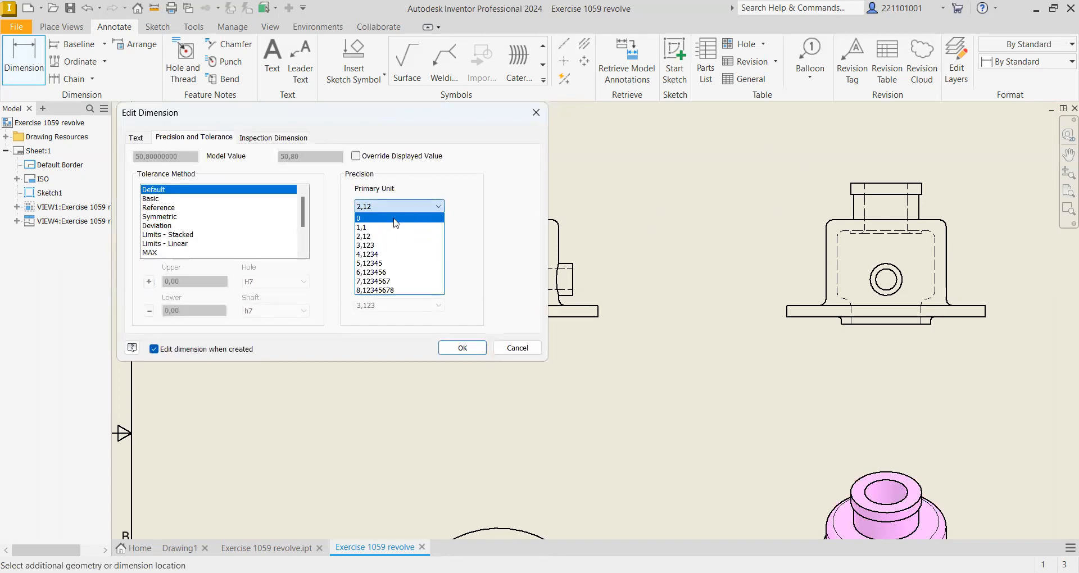
left_click(397, 219)
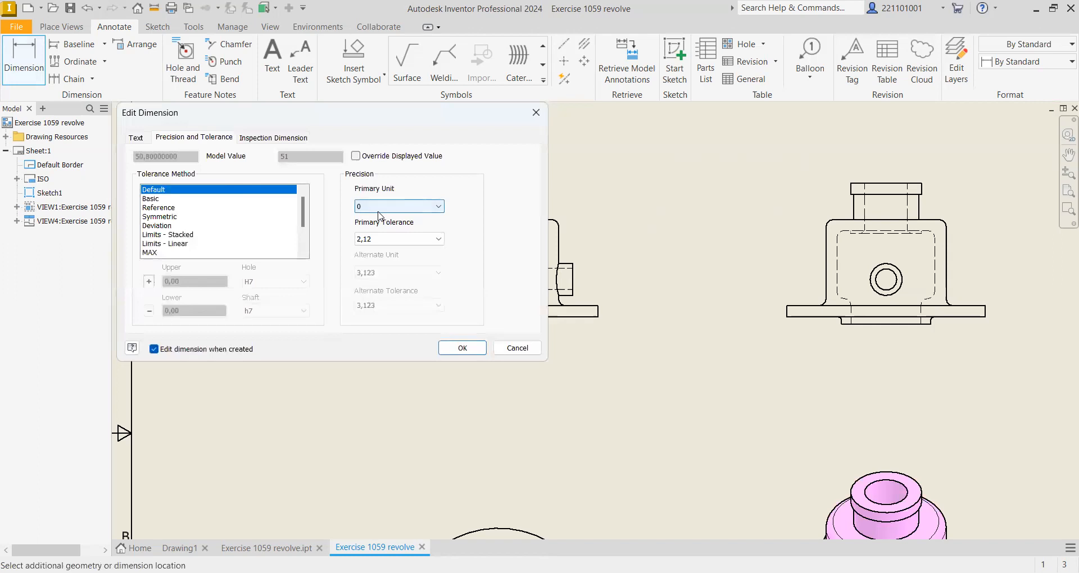
left_click(473, 347)
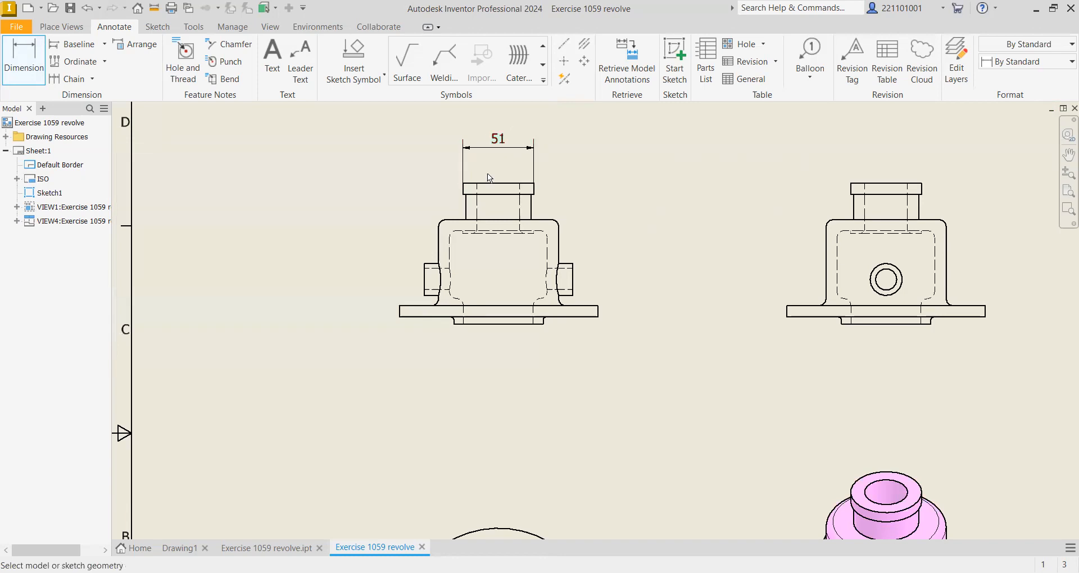
left_click(499, 142)
Try dimensioning the top collar's width between its outer vertical edges in the side view, and undo that dimension
scroll(905, 187, "down", 3)
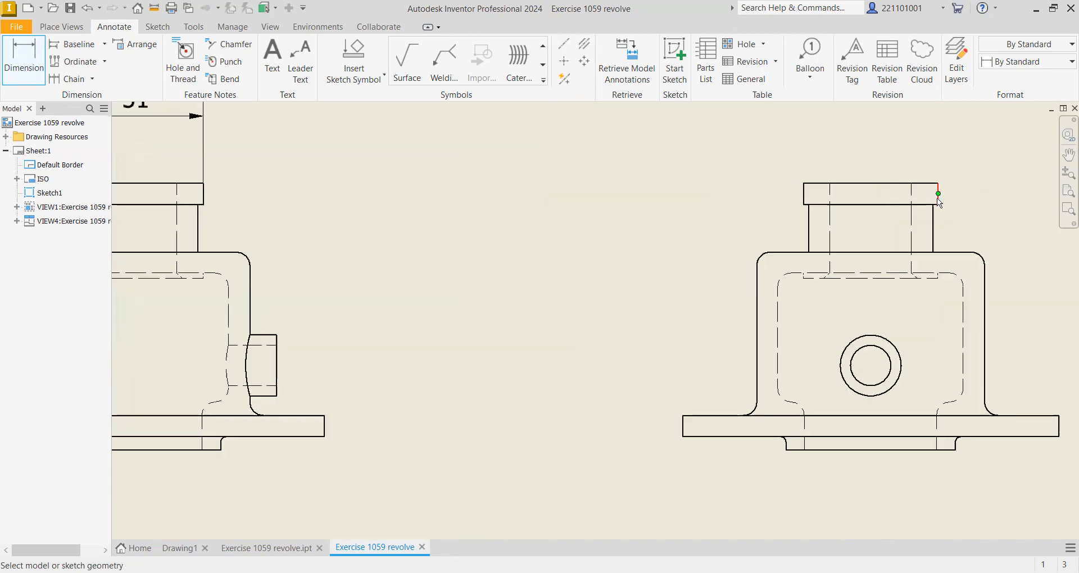
scroll(936, 198, "down", 3)
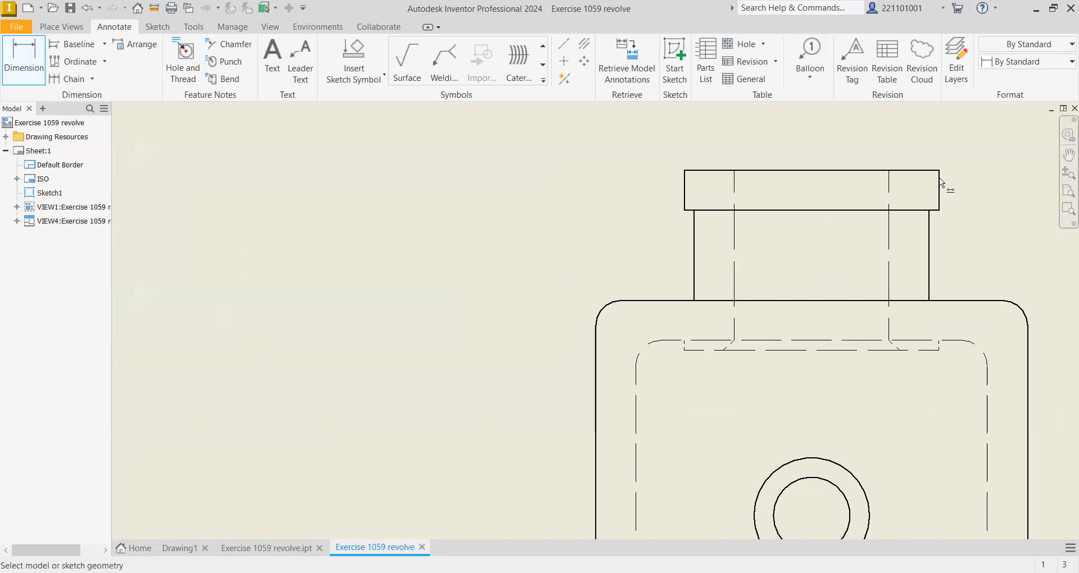
left_click(939, 190)
left_click(687, 193)
scroll(815, 145, "up", 3)
scroll(818, 154, "up", 5)
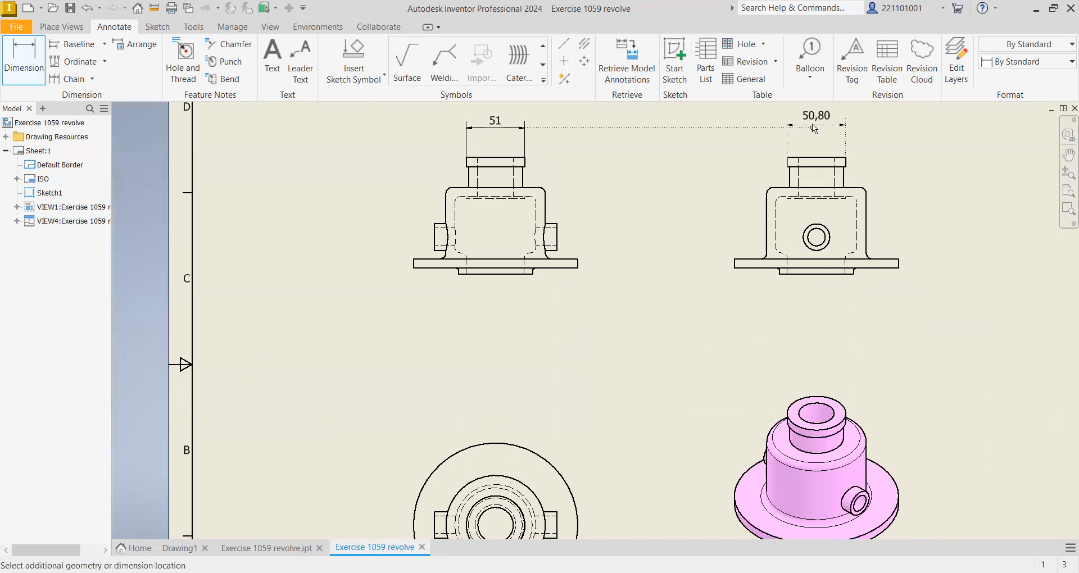
left_click(814, 128)
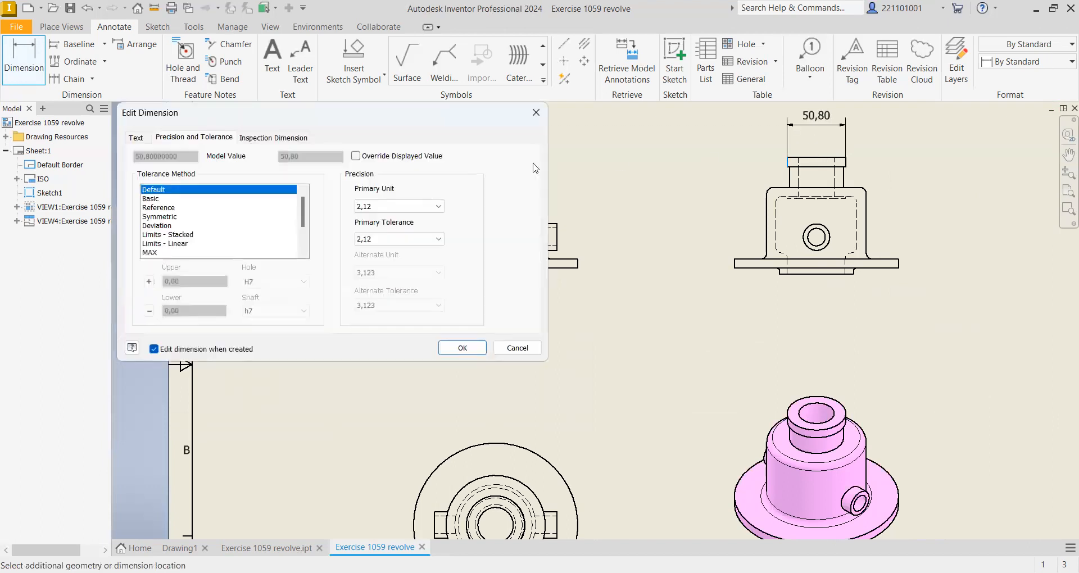
left_click(462, 348)
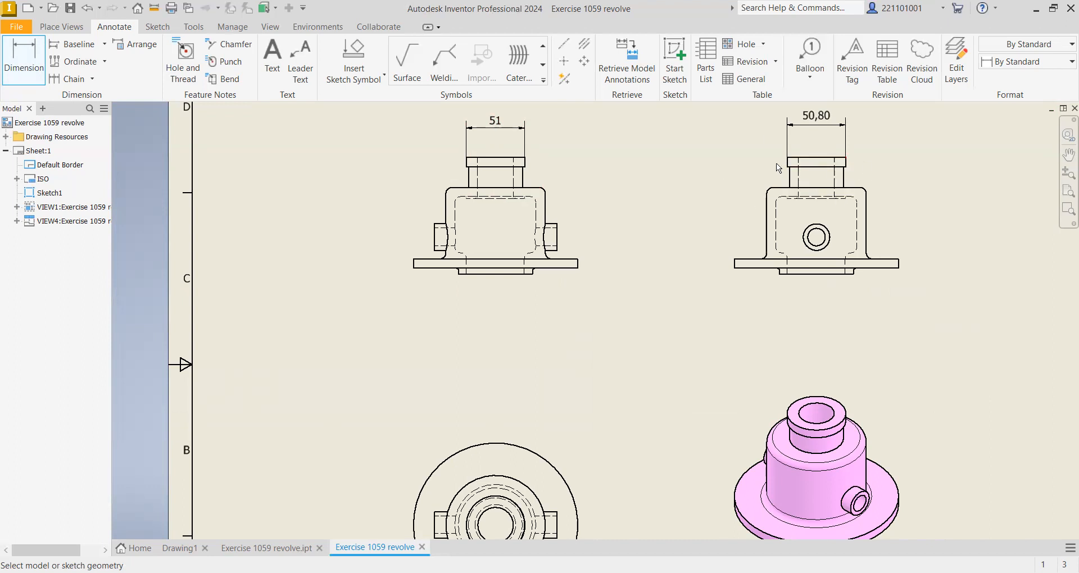
left_click(86, 8)
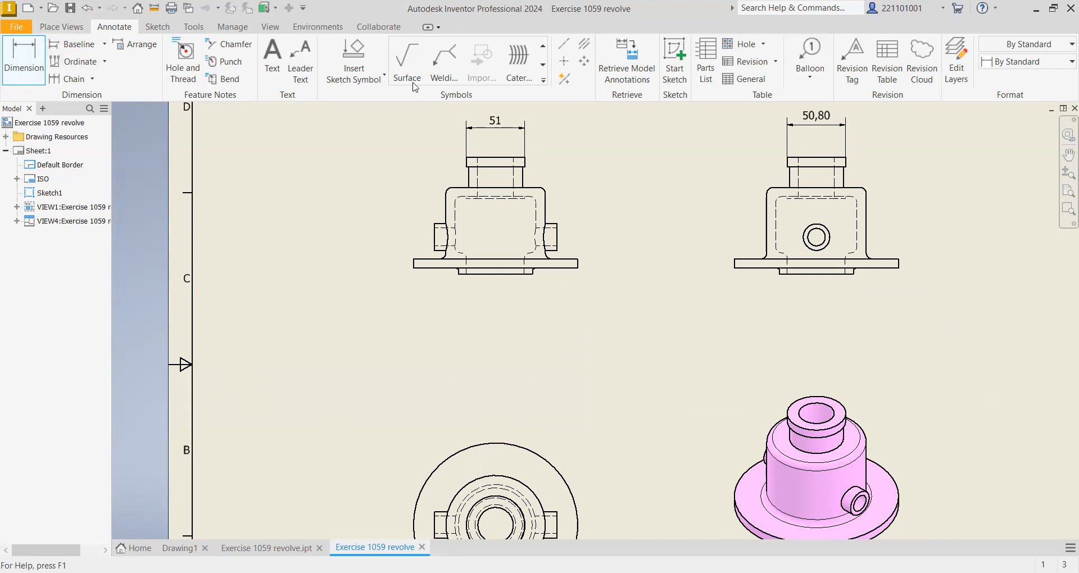
left_click(88, 9)
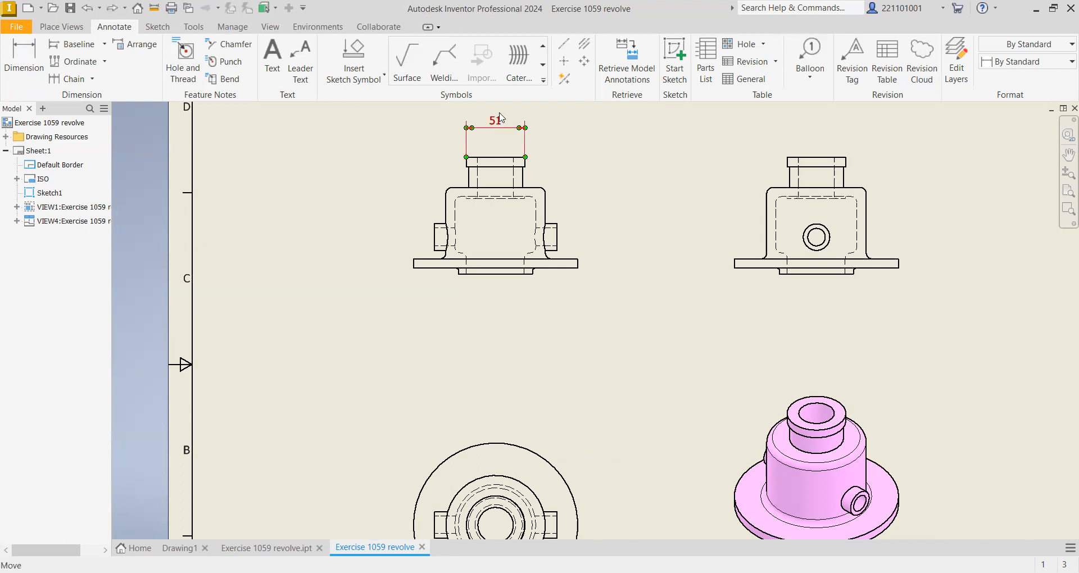
Add center marks to the side view's port circle, the isometric view's collar and port circles, and the top view's circles
left_click(562, 63)
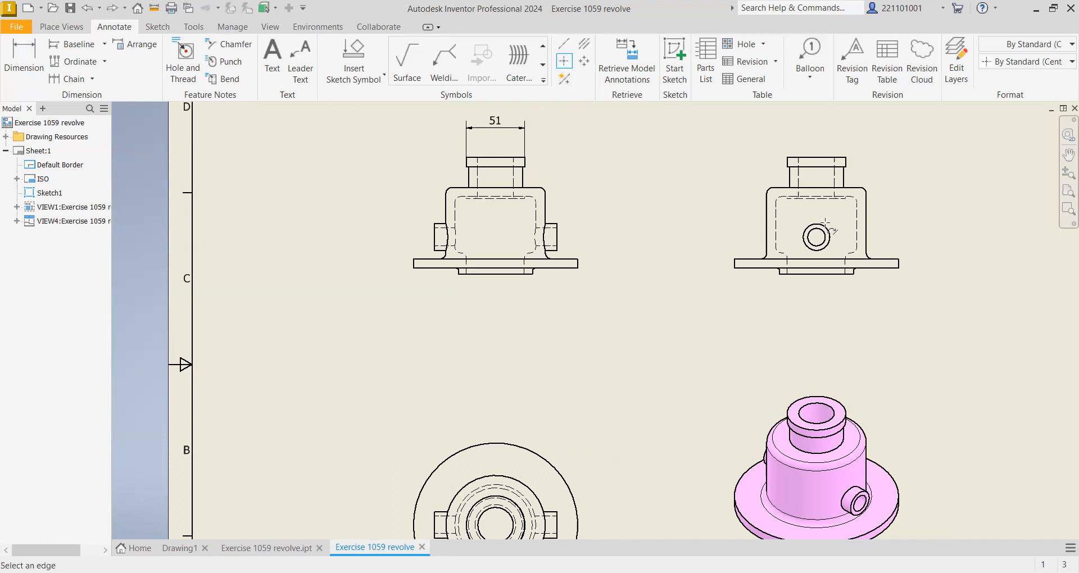
left_click(827, 246)
left_click(840, 404)
left_click(863, 497)
left_click(534, 450)
scroll(605, 382, "up", 3)
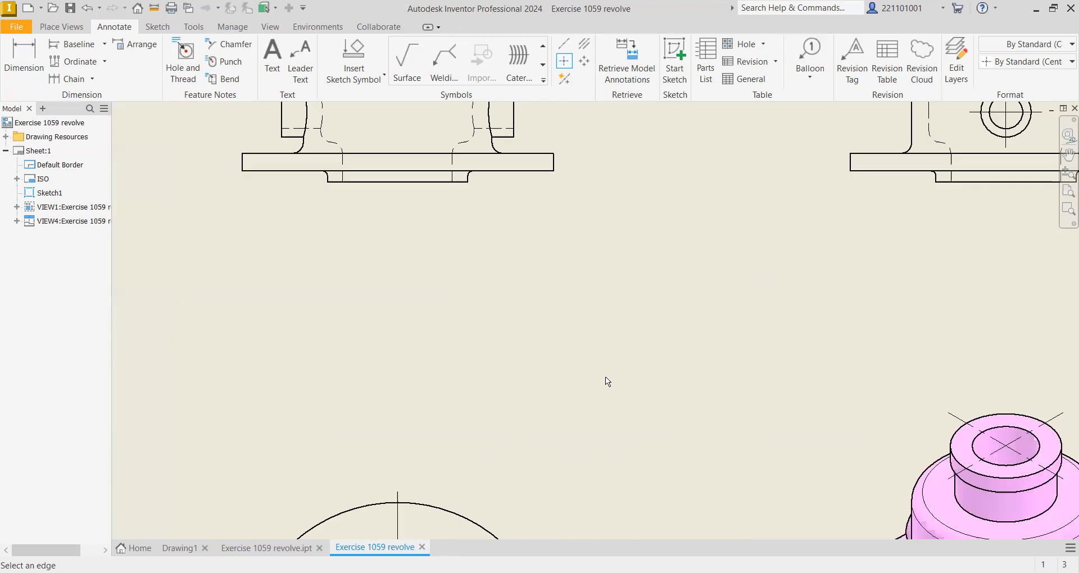
scroll(605, 377, "down", 2)
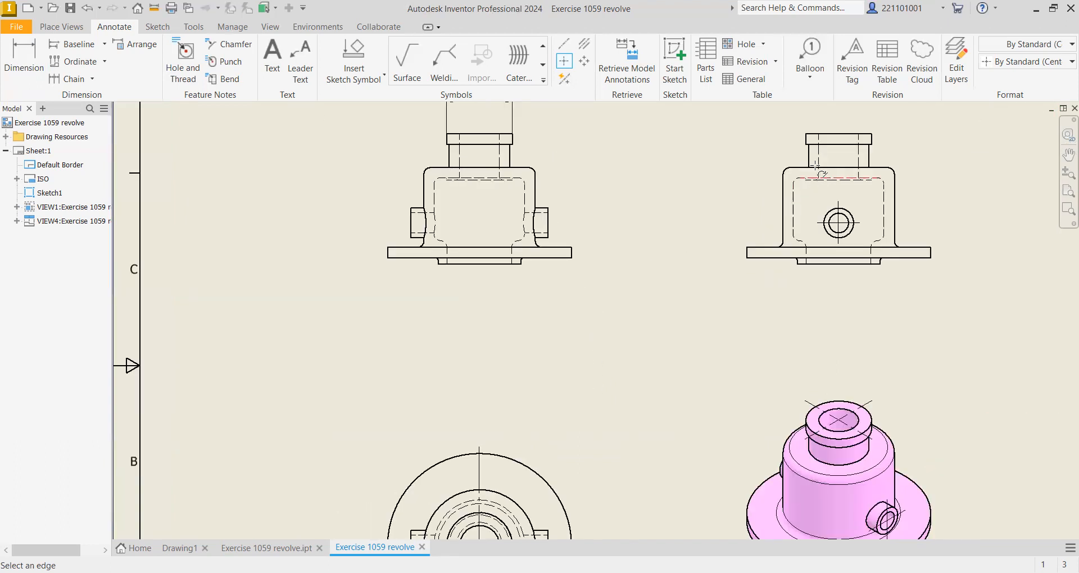
key("Escape")
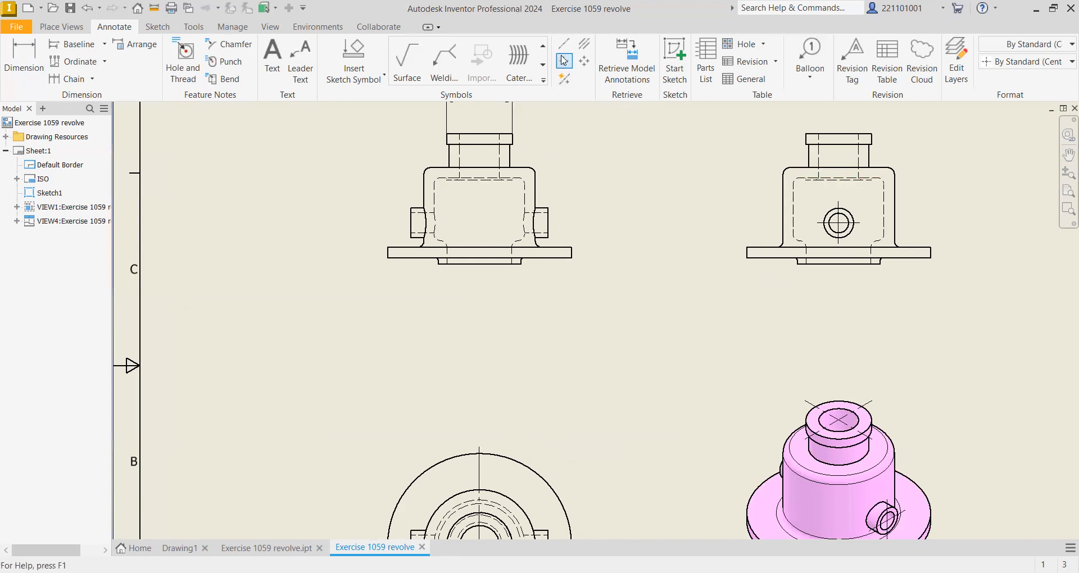
Add a bisecting centerline between the neck bore's hidden lines in the side view
left_click(586, 44)
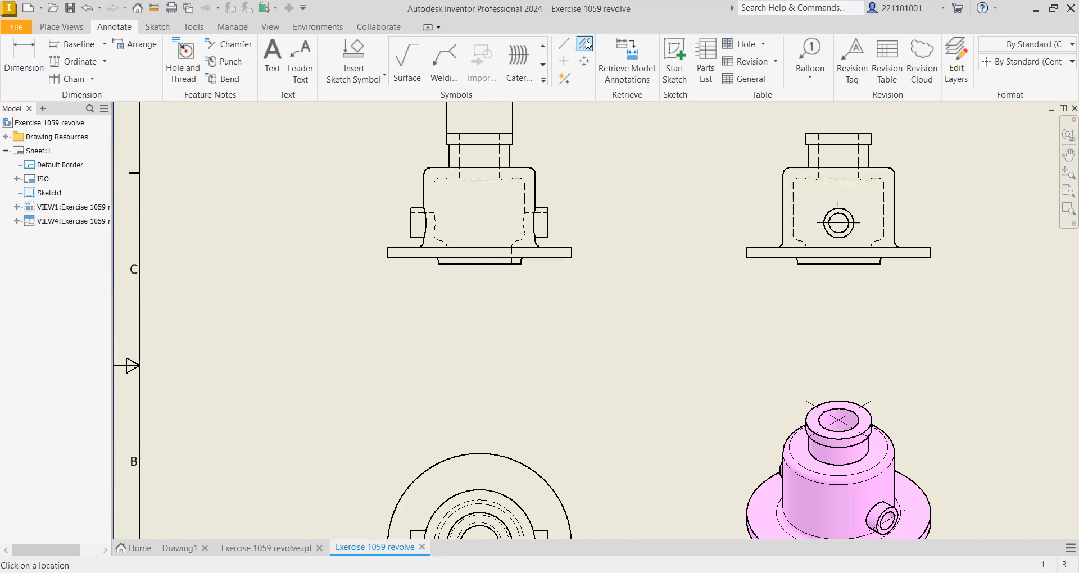
left_click(816, 155)
left_click(858, 155)
Add bisecting centerlines between the hidden bore lines of both side ports in the front view
left_click(423, 213)
left_click(564, 47)
scroll(527, 217, "down", 5)
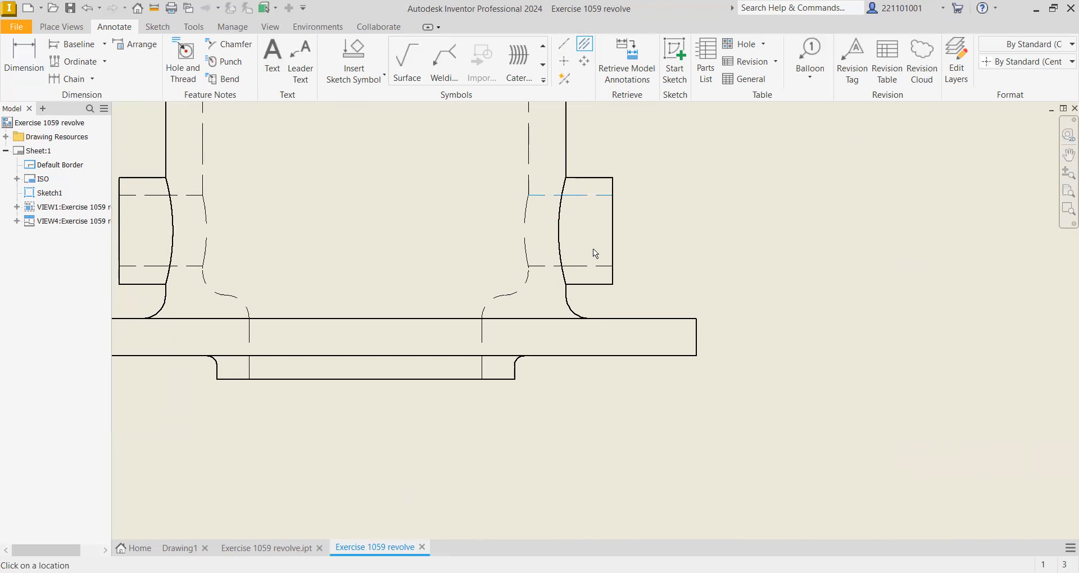
left_click(596, 265)
left_click(185, 194)
left_click(194, 265)
Add a bisecting centerline between the neck bore's hidden lines in the front view
scroll(556, 230, "up", 4)
left_click(462, 149)
left_click(511, 145)
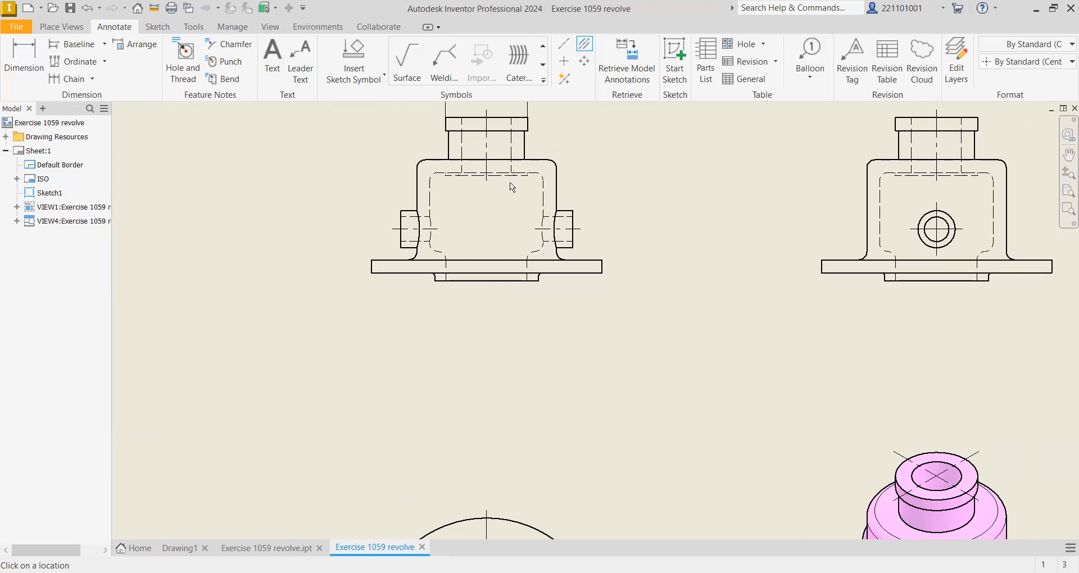
Add a bisecting centerline between the base opening's hidden vertical lines in the side view
scroll(510, 182, "up", 2)
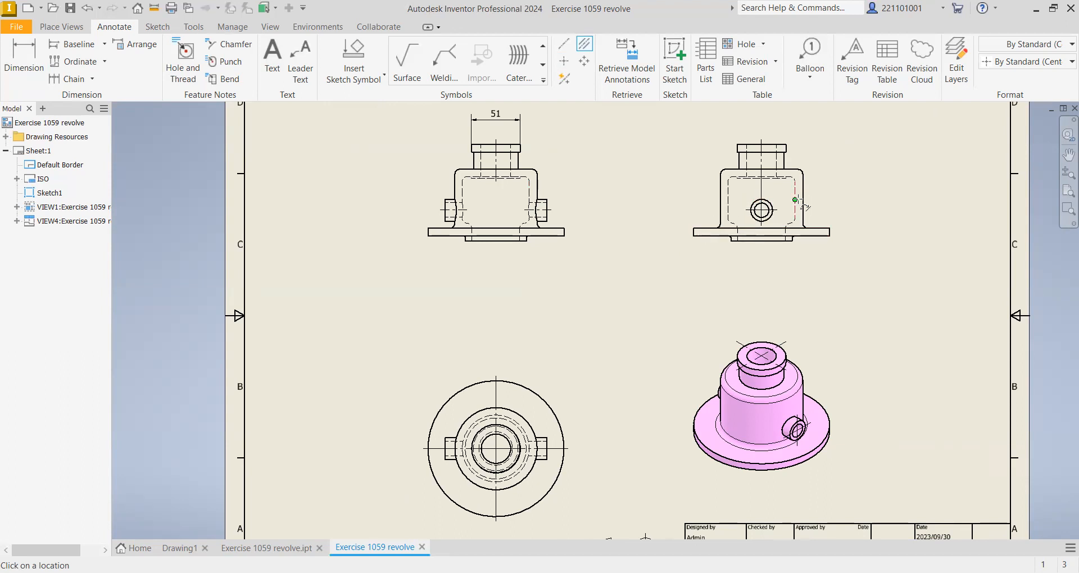
scroll(736, 242, "down", 5)
left_click(741, 231)
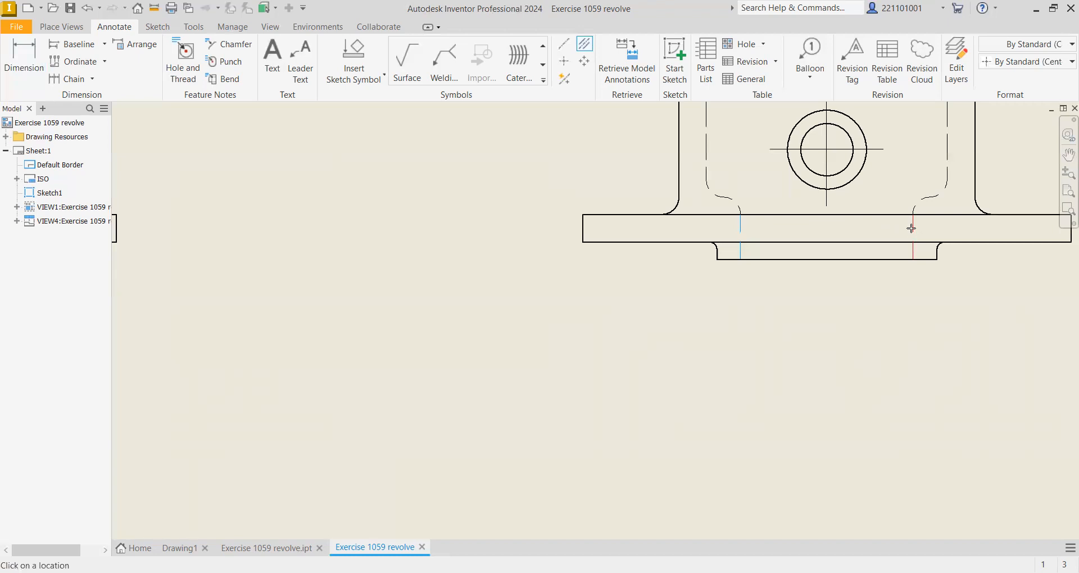
scroll(794, 248, "down", 4)
scroll(796, 246, "up", 7)
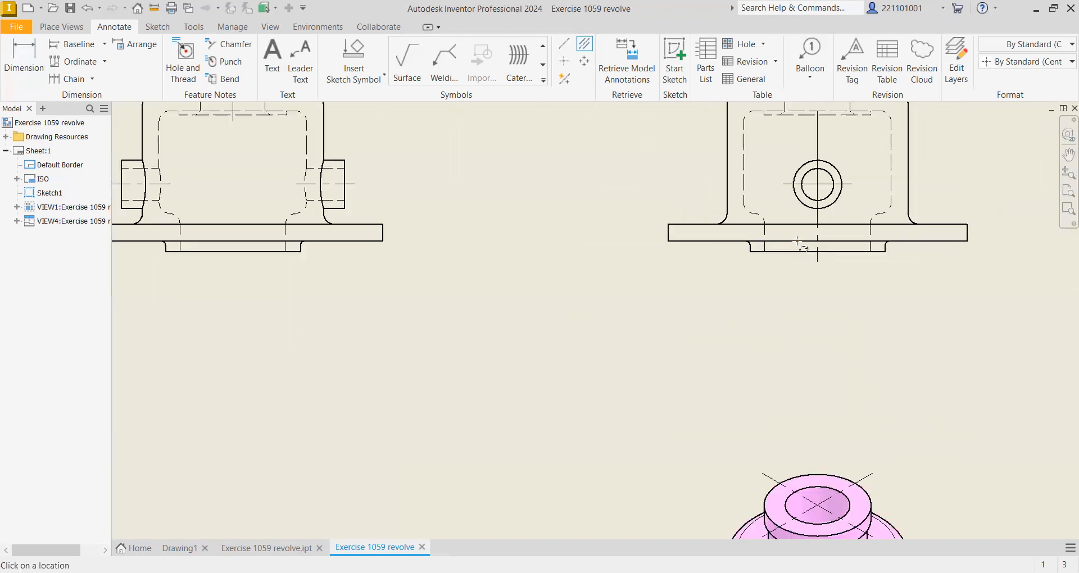
scroll(798, 242, "up", 3)
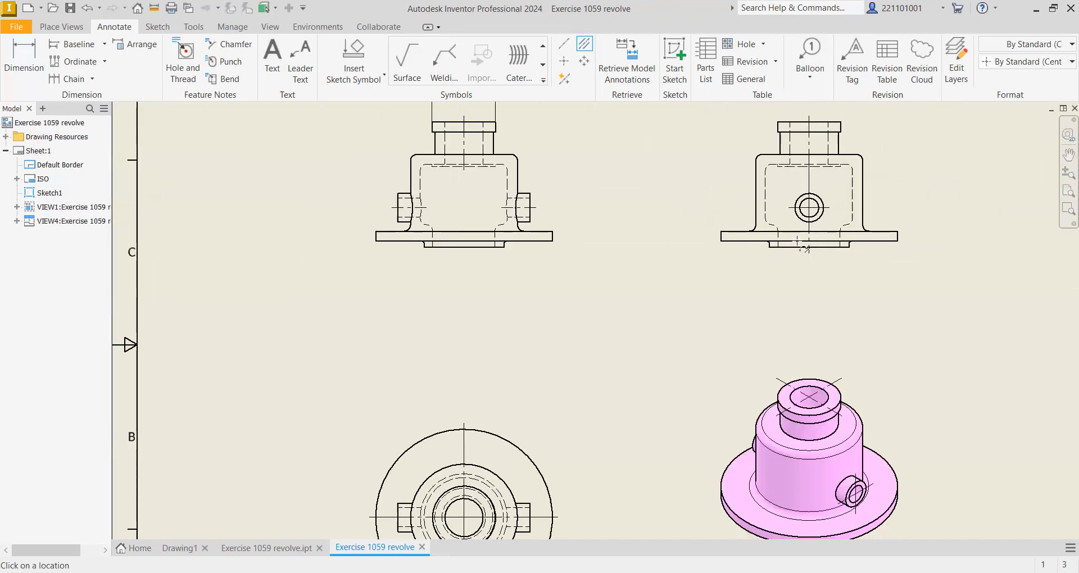
Dimension the flange's outer circle diameter in the top view and set its primary unit precision to 0
scroll(803, 247, "up", 3)
left_click(587, 140)
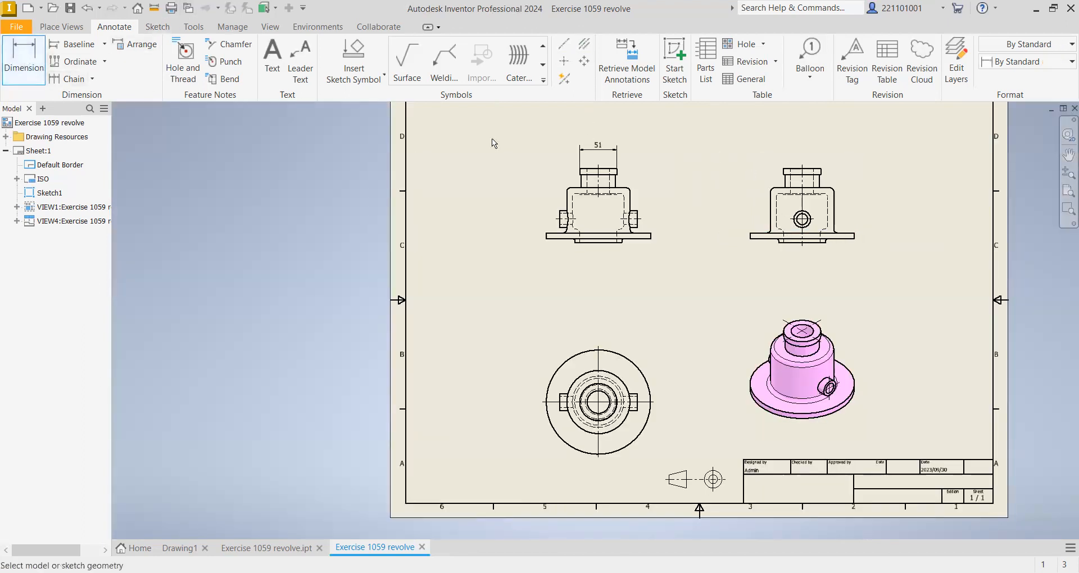
scroll(588, 359, "down", 3)
left_click(585, 349)
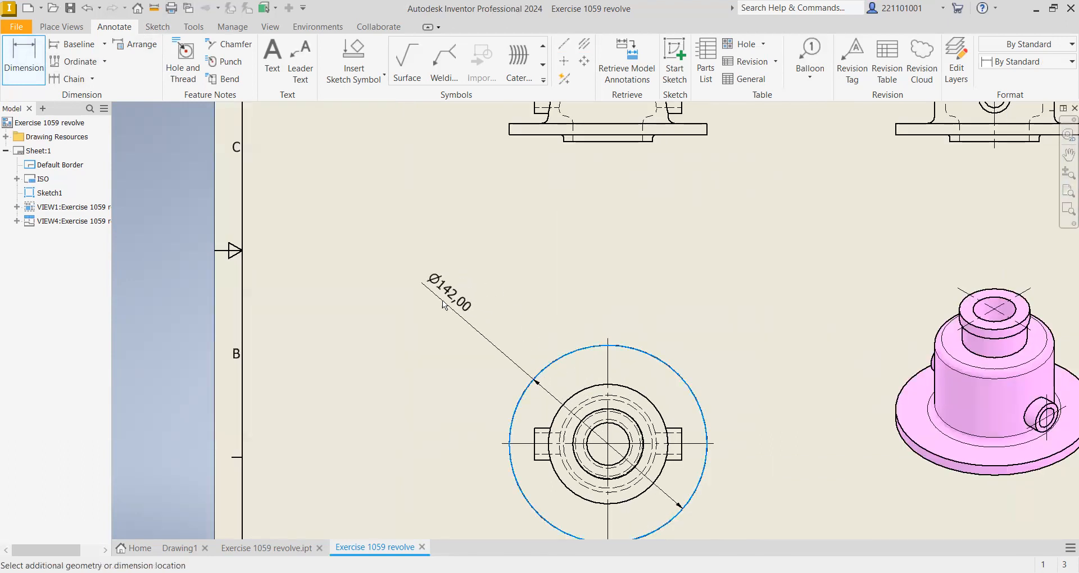
left_click(434, 275)
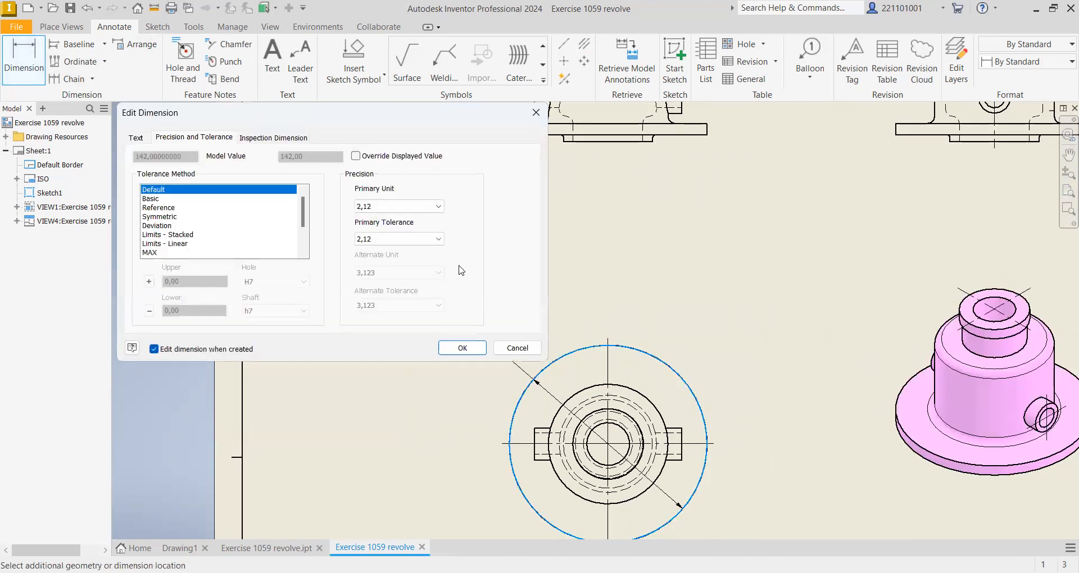
left_click(405, 206)
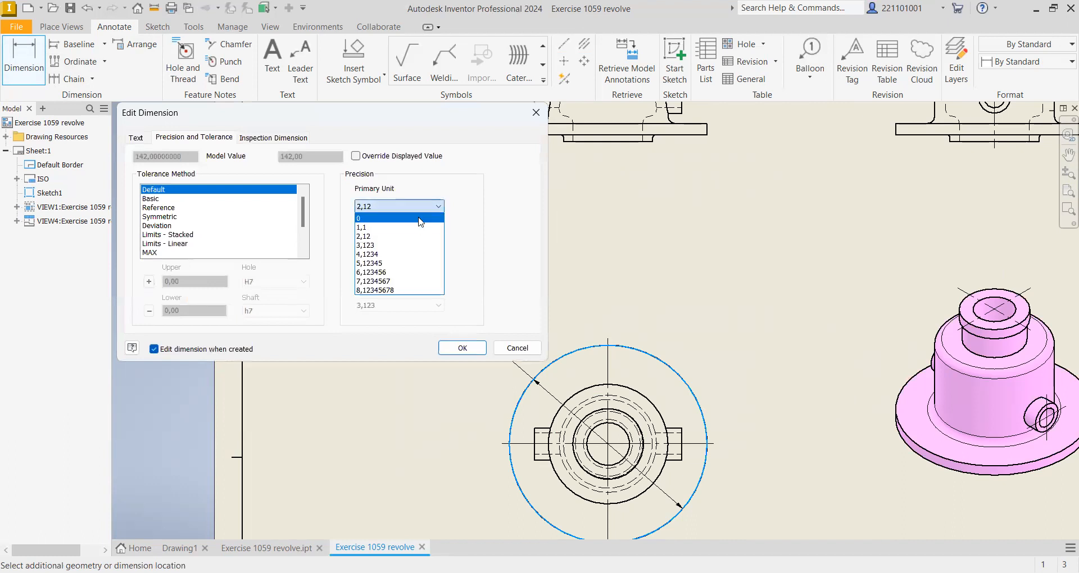
left_click(421, 221)
left_click(466, 348)
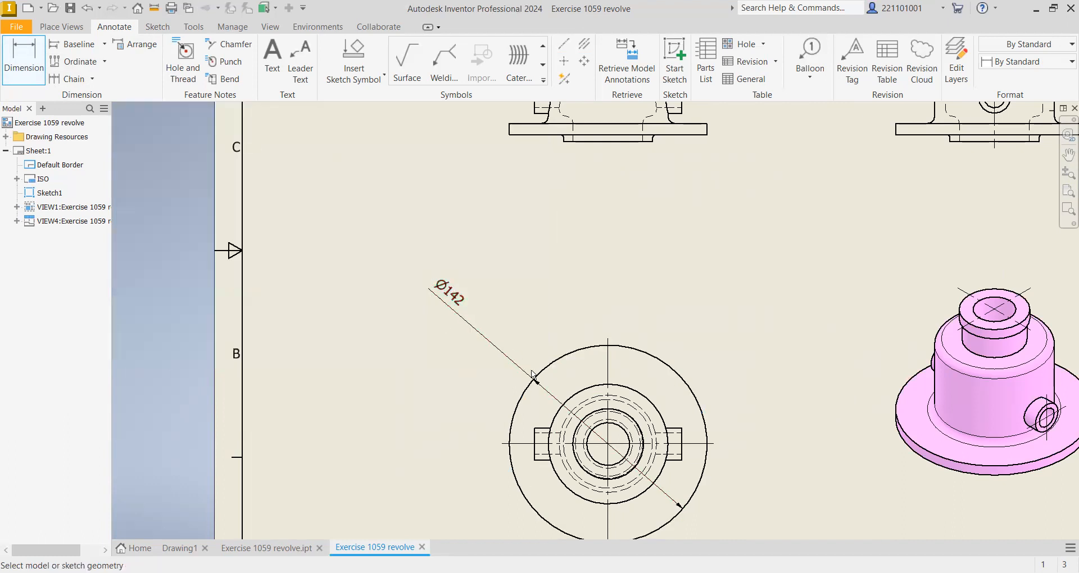
Dimension the side port's outer diameter between its two parallel edges in the top view, with primary unit precision 0
scroll(679, 434, "up", 3)
left_click(682, 433)
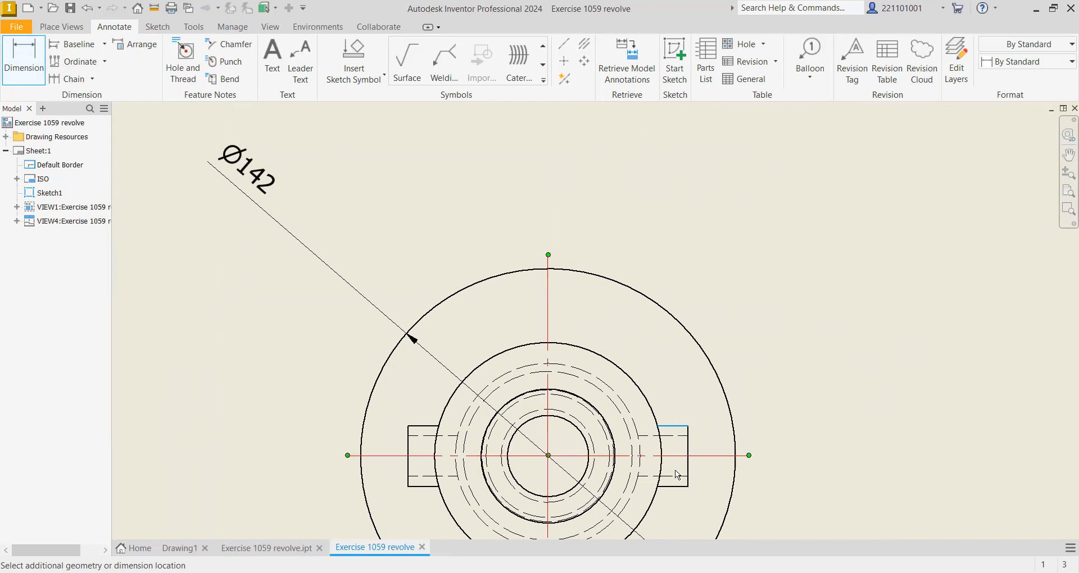
left_click(680, 489)
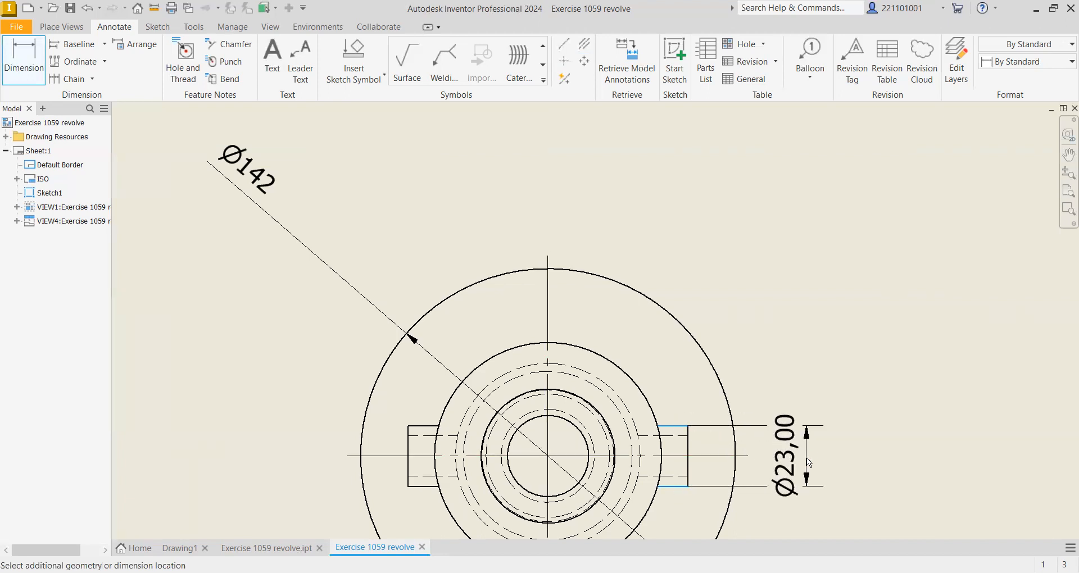
left_click(800, 460)
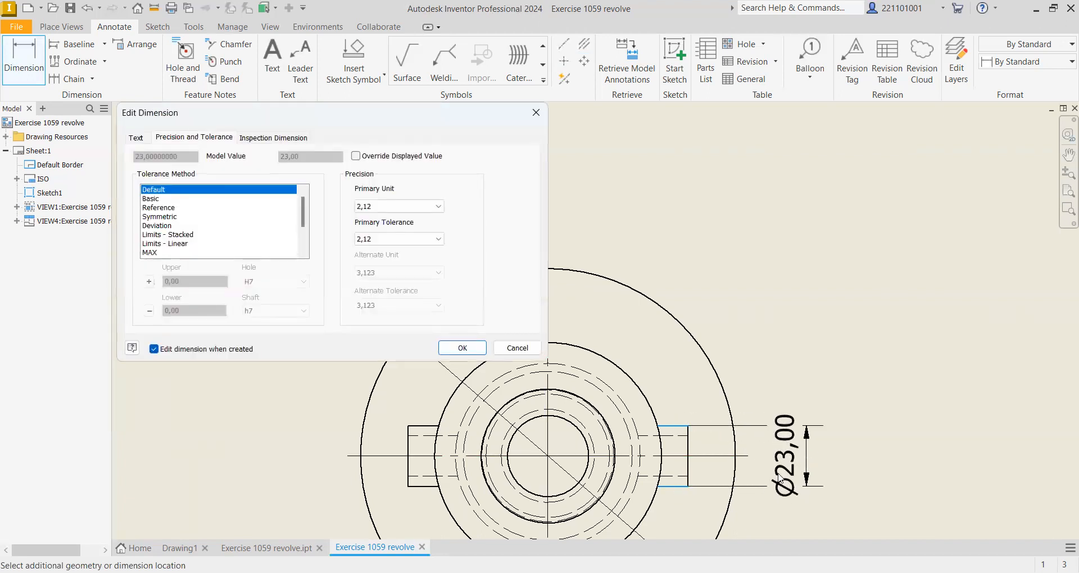
left_click(423, 212)
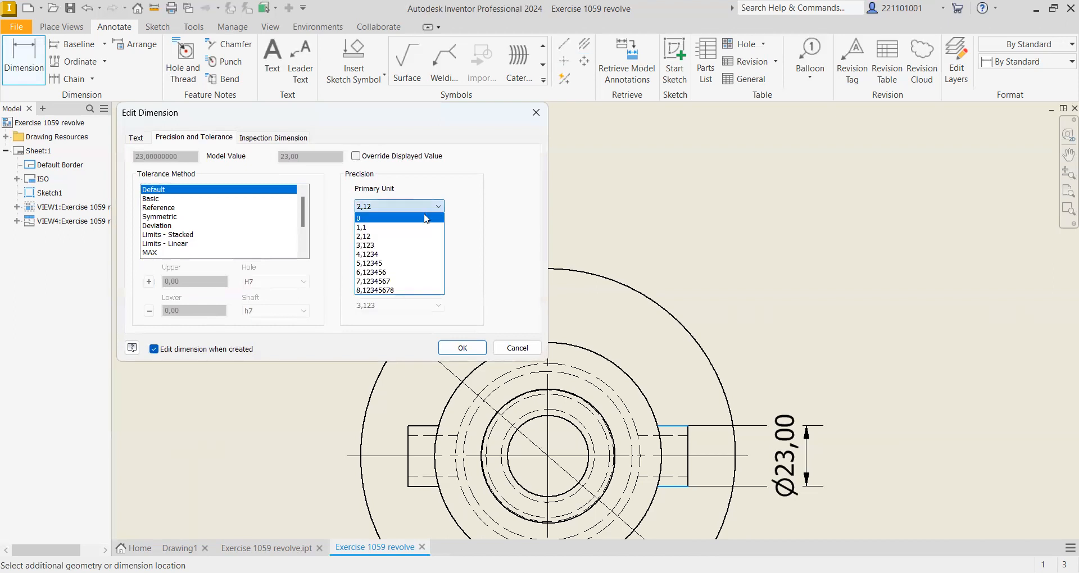
left_click(425, 218)
left_click(484, 345)
Check the dimensioned views across the drawing, fit the whole sheet in view and end the Dimension command
scroll(533, 326, "down", 8)
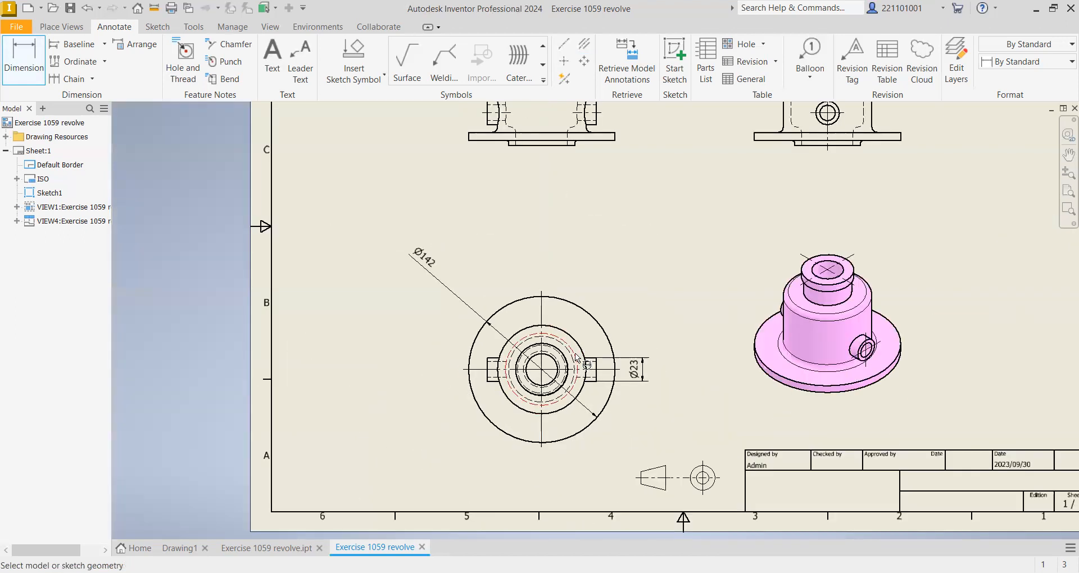
scroll(608, 299, "up", 3)
scroll(608, 299, "down", 5)
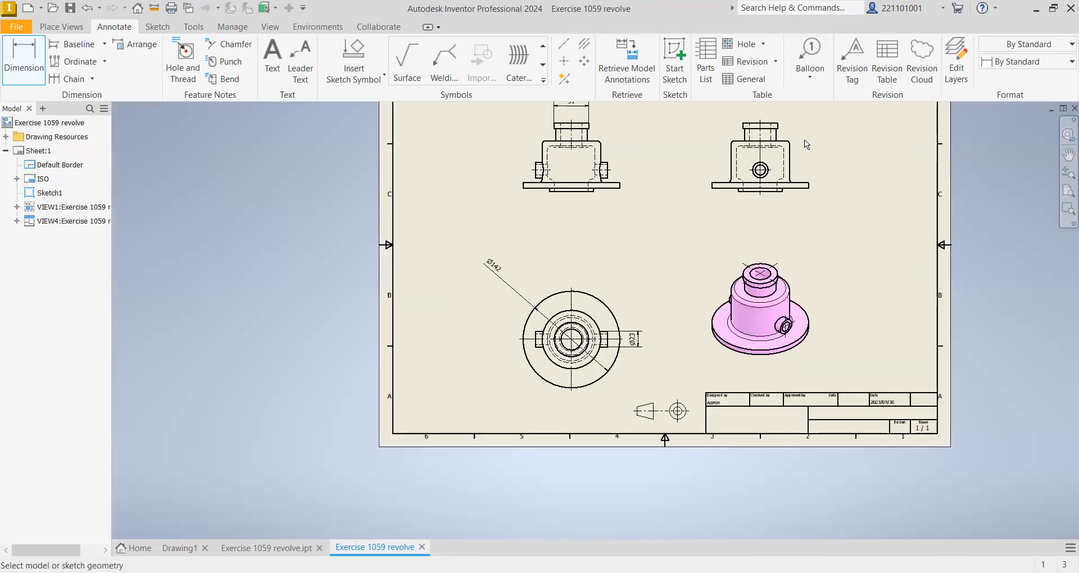
scroll(792, 125, "up", 2)
scroll(792, 124, "down", 4)
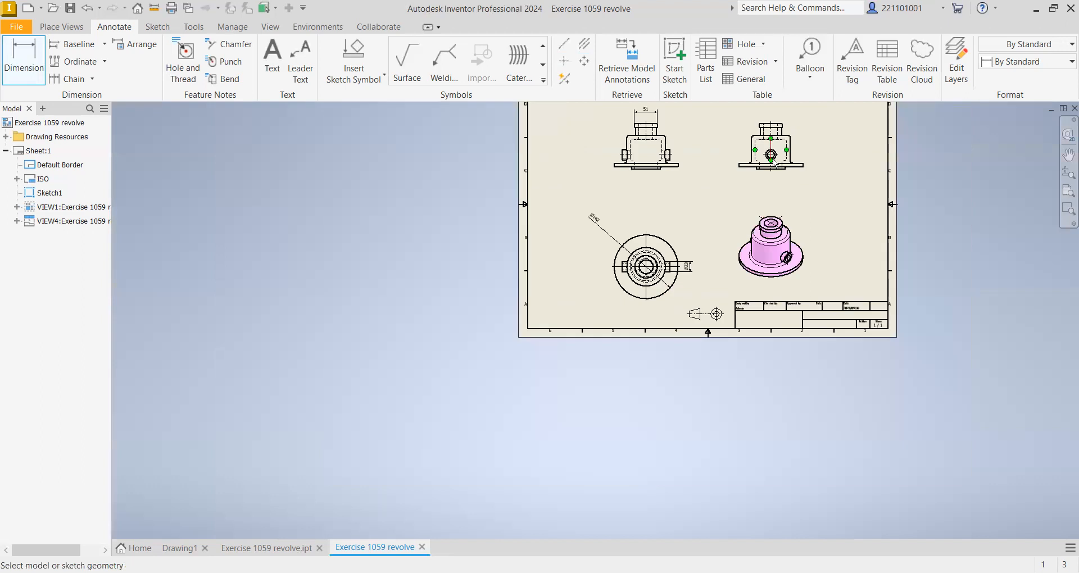
scroll(774, 163, "up", 3)
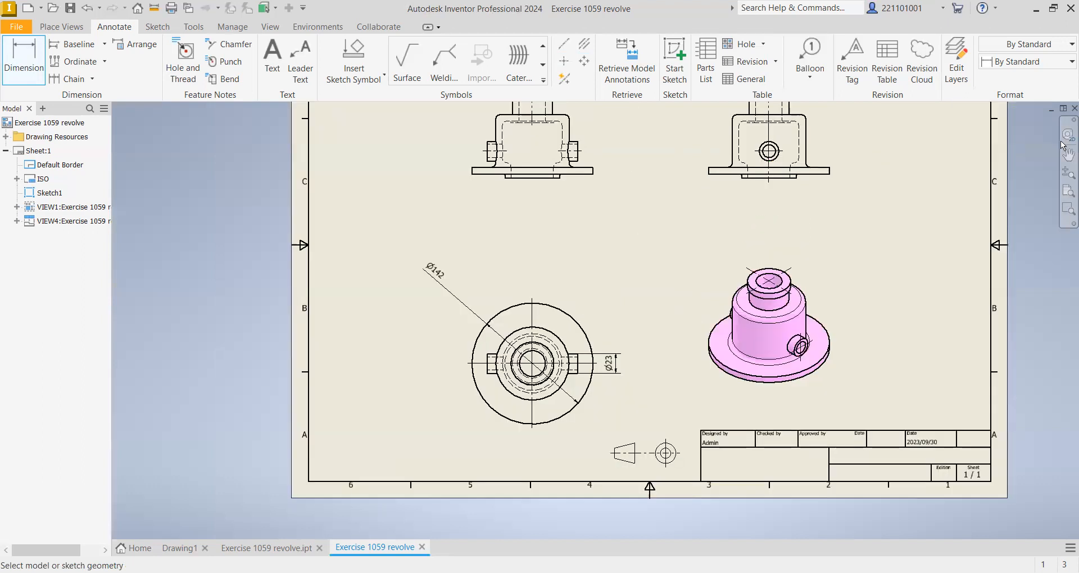
left_click(1065, 193)
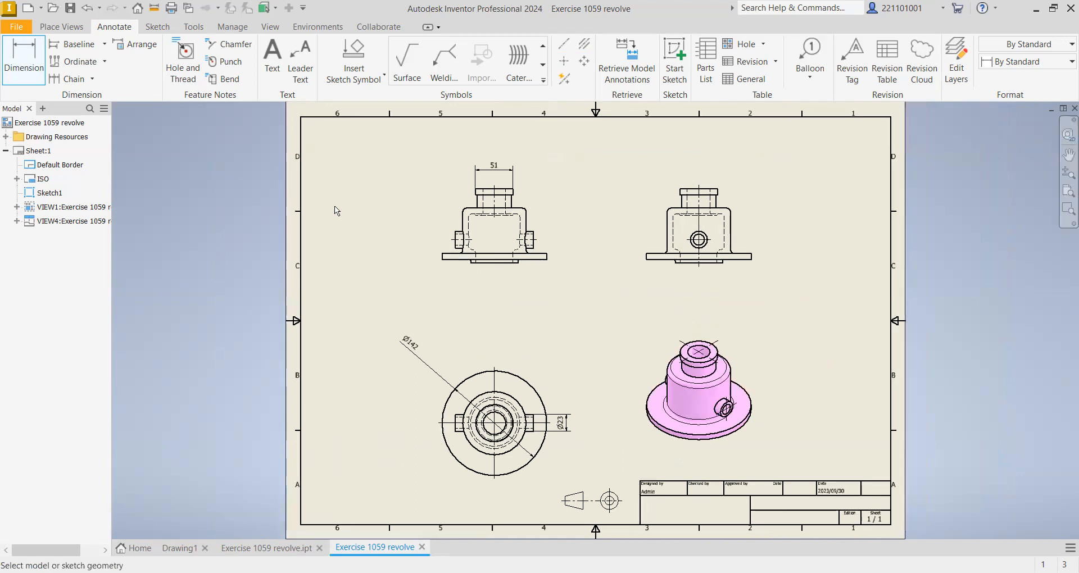
right_click(319, 209)
left_click(361, 218)
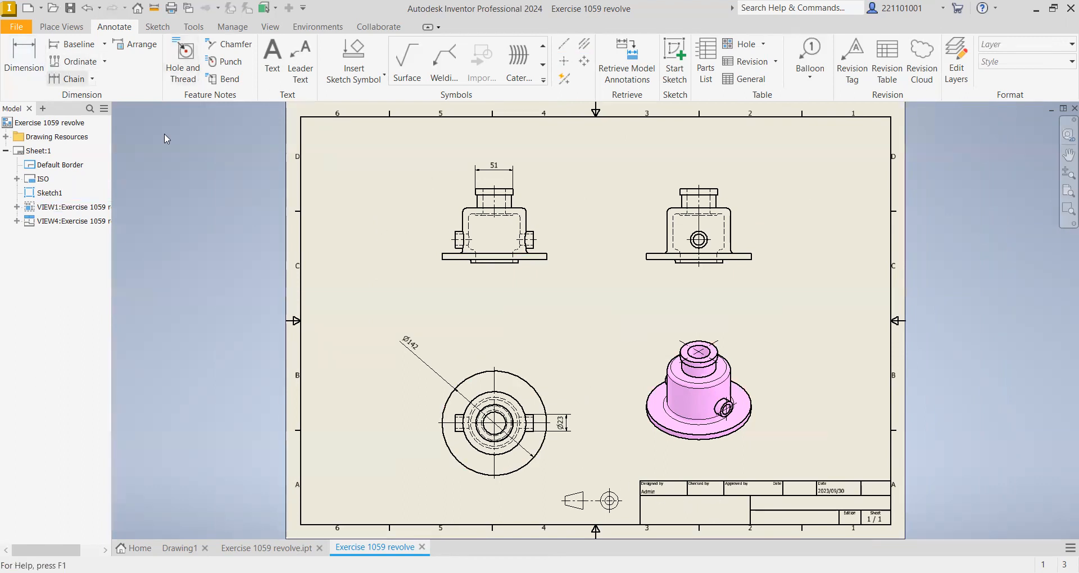
Add the text note "Standard" in the title block's large empty cell below the designer field and end the Text command
left_click(280, 68)
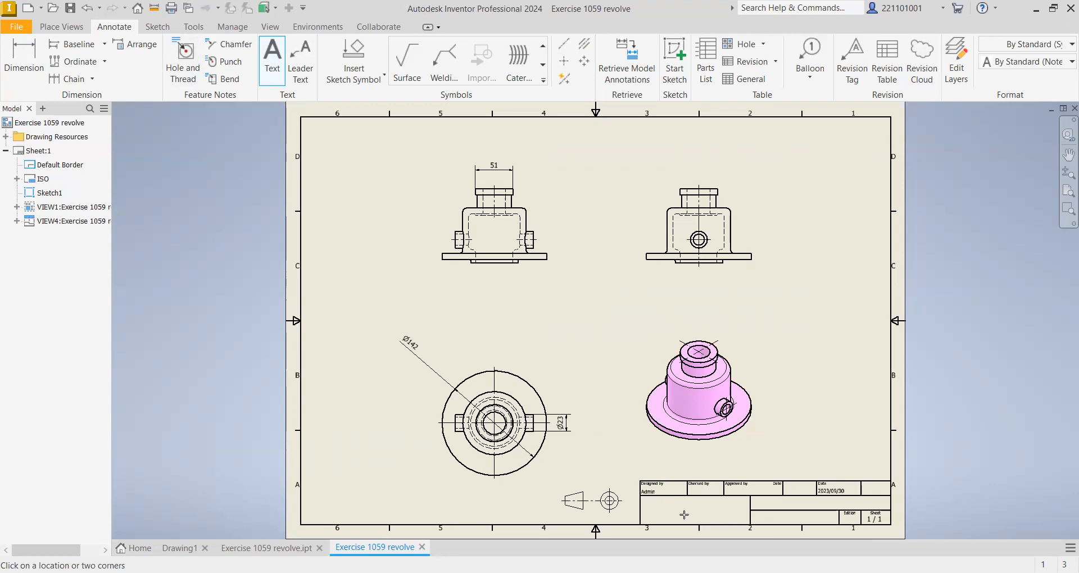
left_click(653, 508)
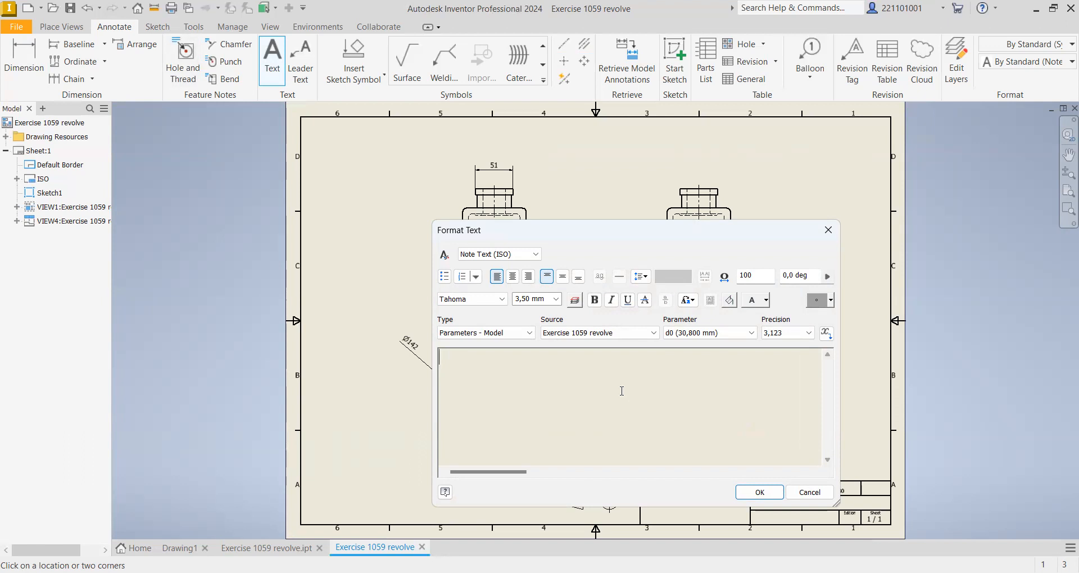
type("Standard")
left_click(760, 492)
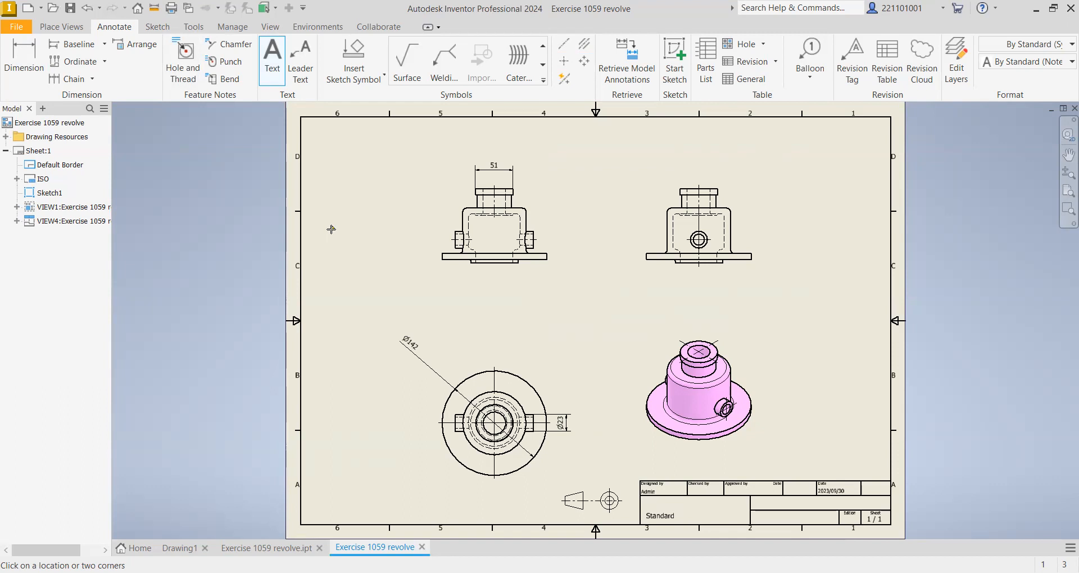
left_click(70, 45)
right_click(353, 204)
left_click(386, 203)
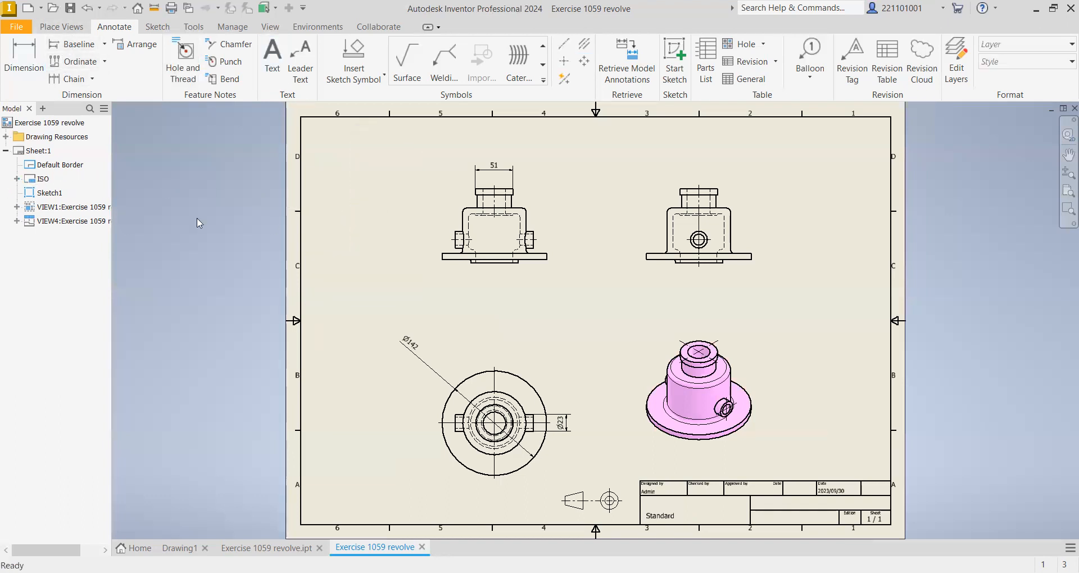
Open the ISO title block's field text for editing and bring up the summary section of the drawing's iProperties
left_click(17, 179)
left_click(65, 193)
left_click(67, 193)
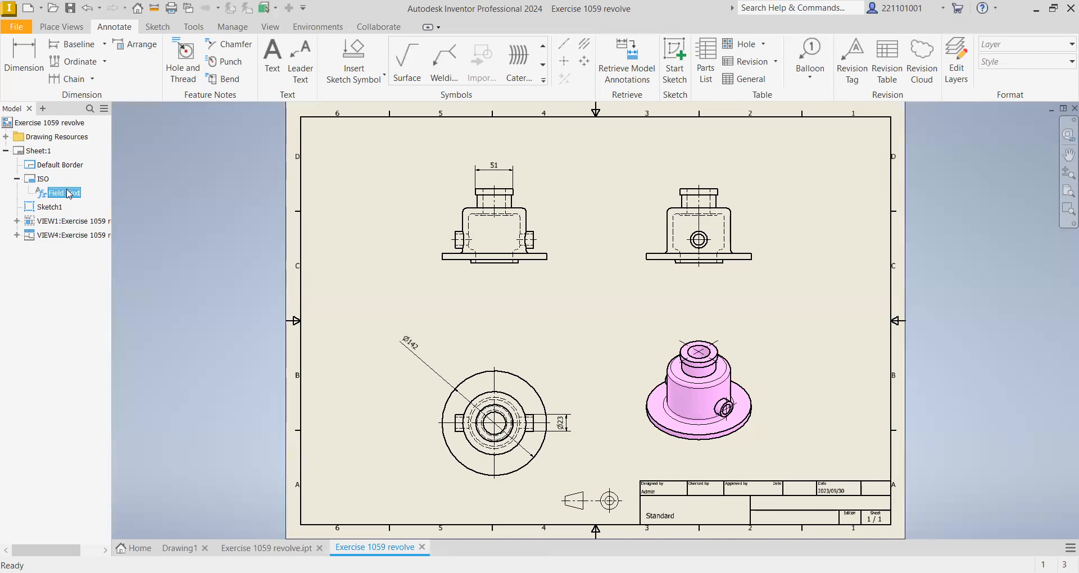
right_click(67, 190)
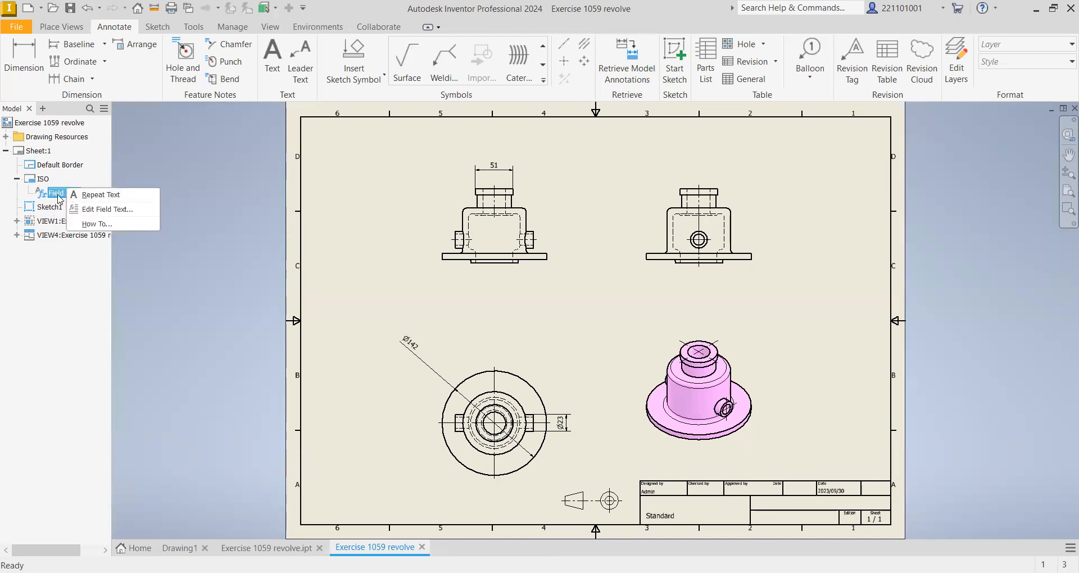
left_click(58, 196)
right_click(58, 194)
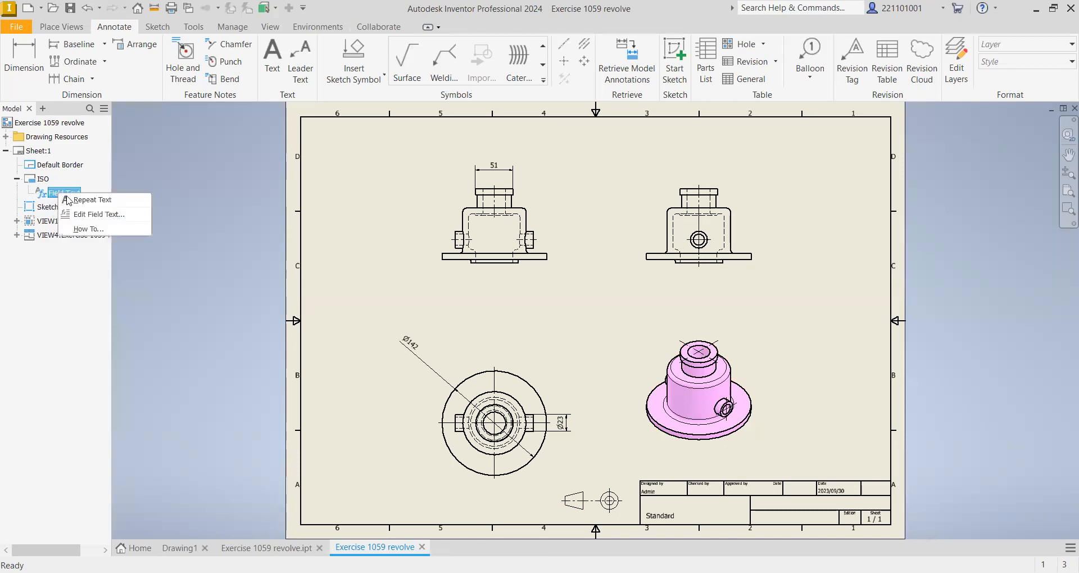
left_click(101, 219)
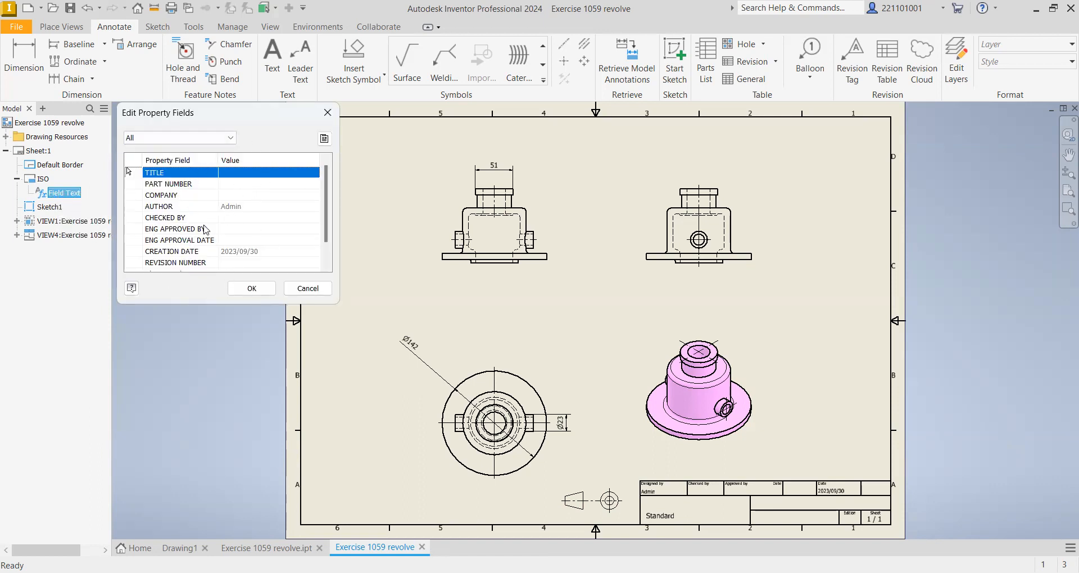
left_click(326, 139)
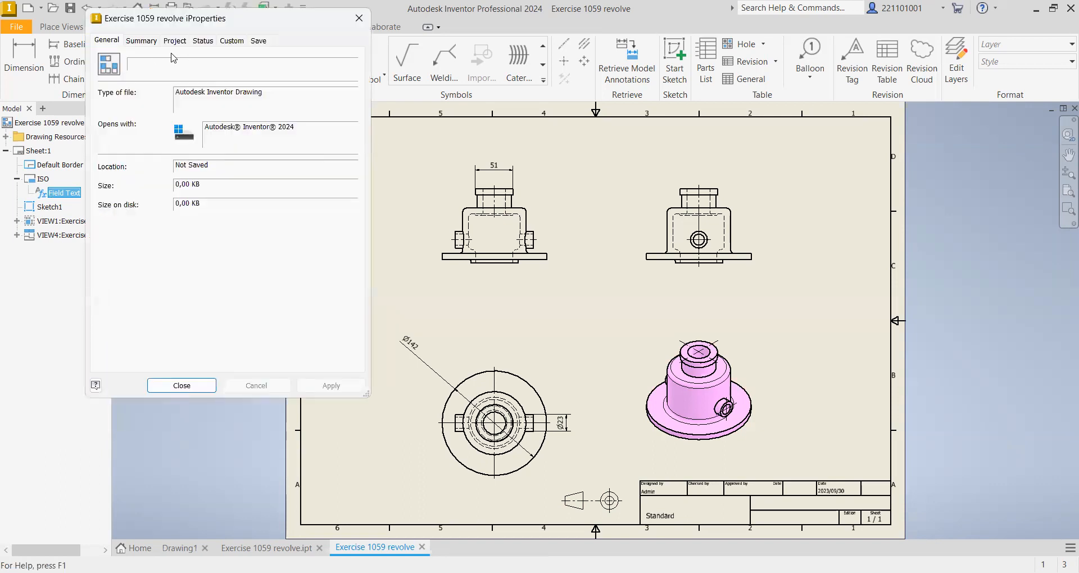
left_click(142, 42)
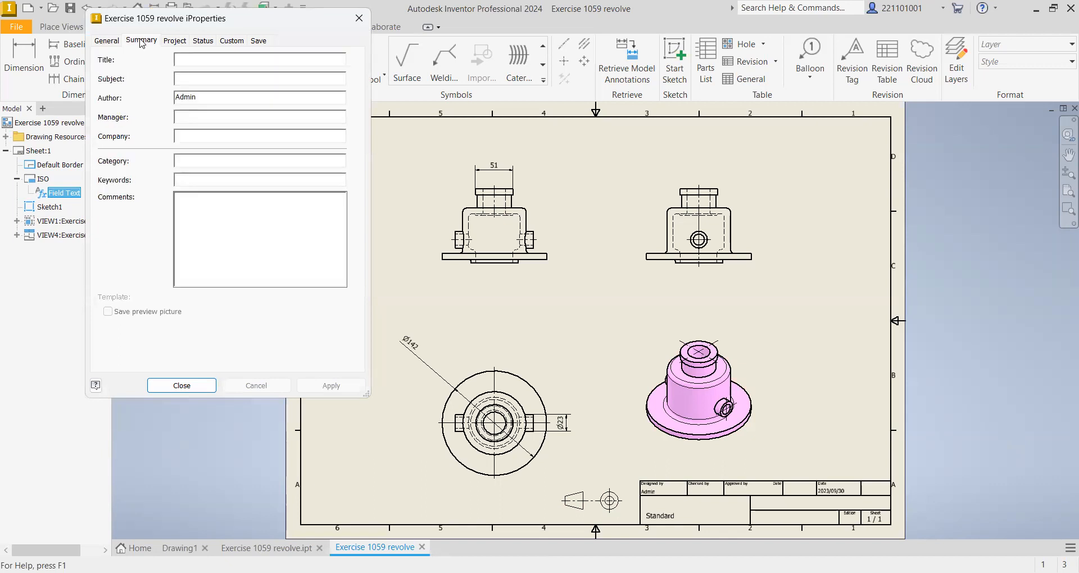
Set the drawing's title to "Revolve" and its author to "Standard" in the iProperties summary
left_click(214, 59)
type("Ro")
key("BackSpace")
type("evolve")
left_click(215, 77)
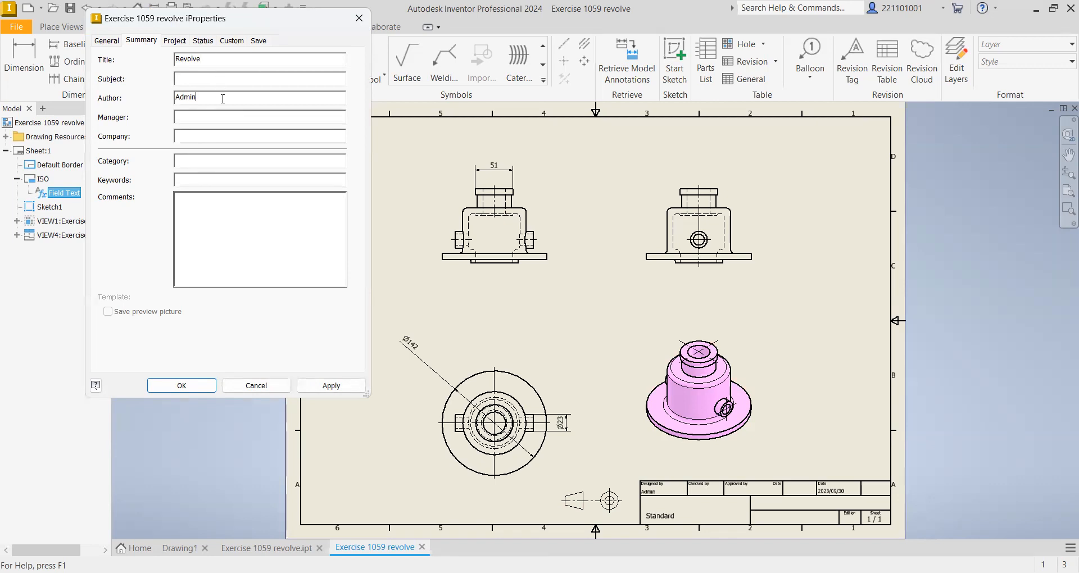
key("ctrl+a")
key("ctrl+BackSpace")
key("BackSpace")
type("Standard")
Set the company to "South Africa Pty Ltd" and apply the properties to the title block, closing the property field editor
type("Sou")
type("th Af")
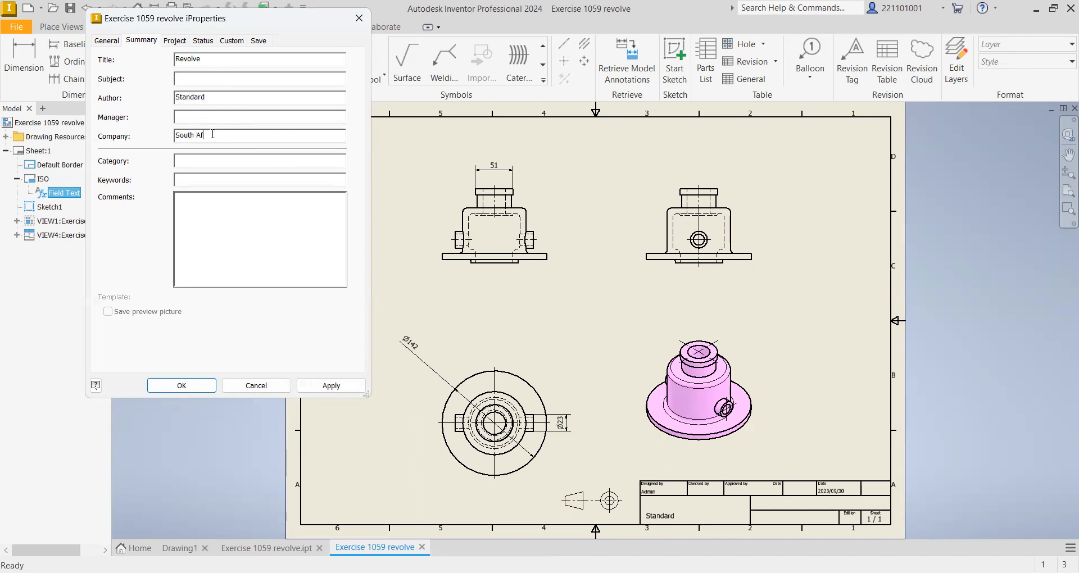
type("rica Pty Ltd")
left_click(112, 42)
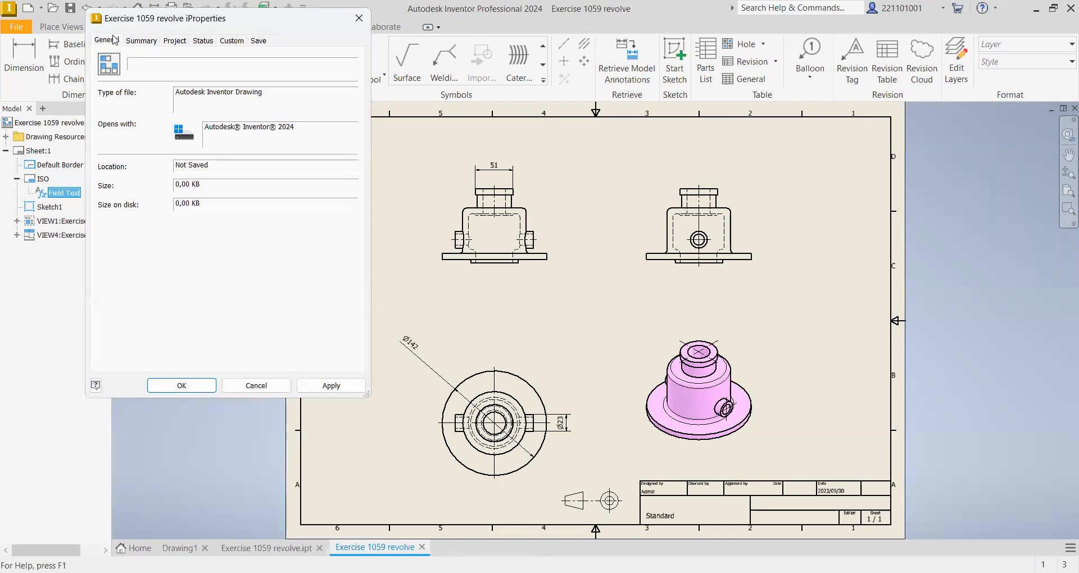
left_click(147, 40)
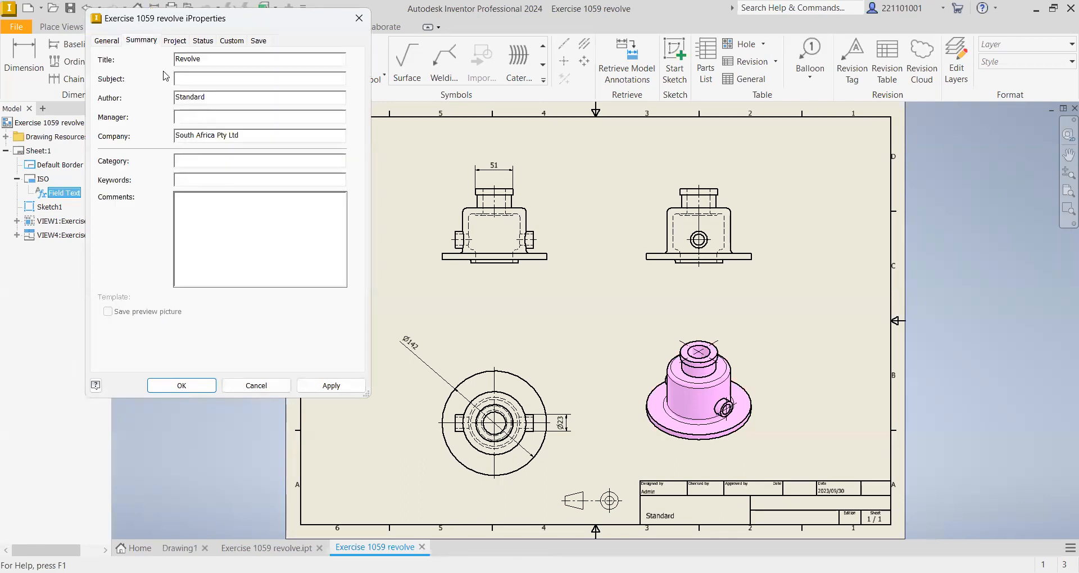
left_click(332, 388)
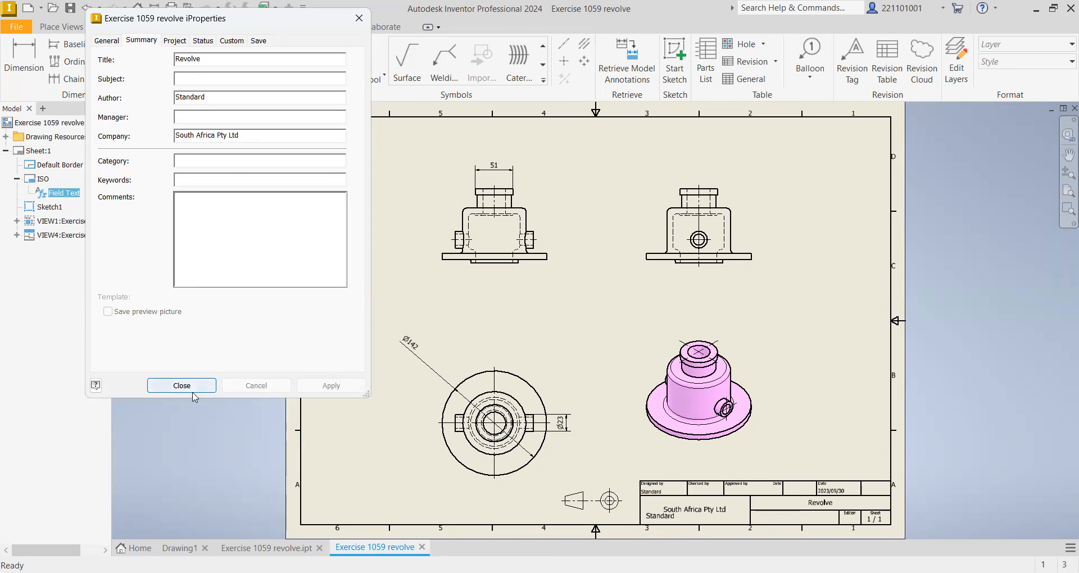
left_click(265, 290)
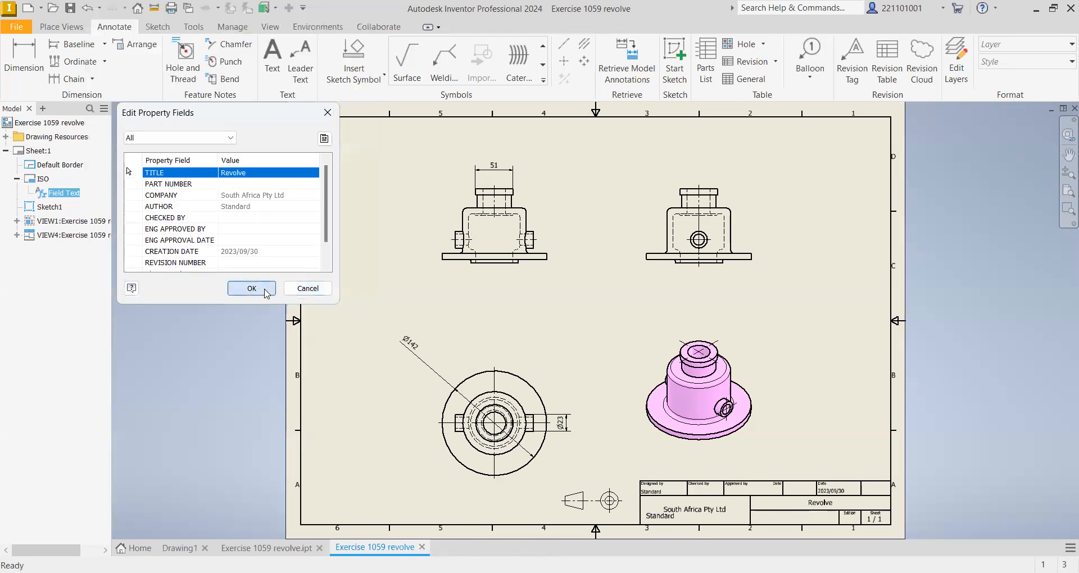